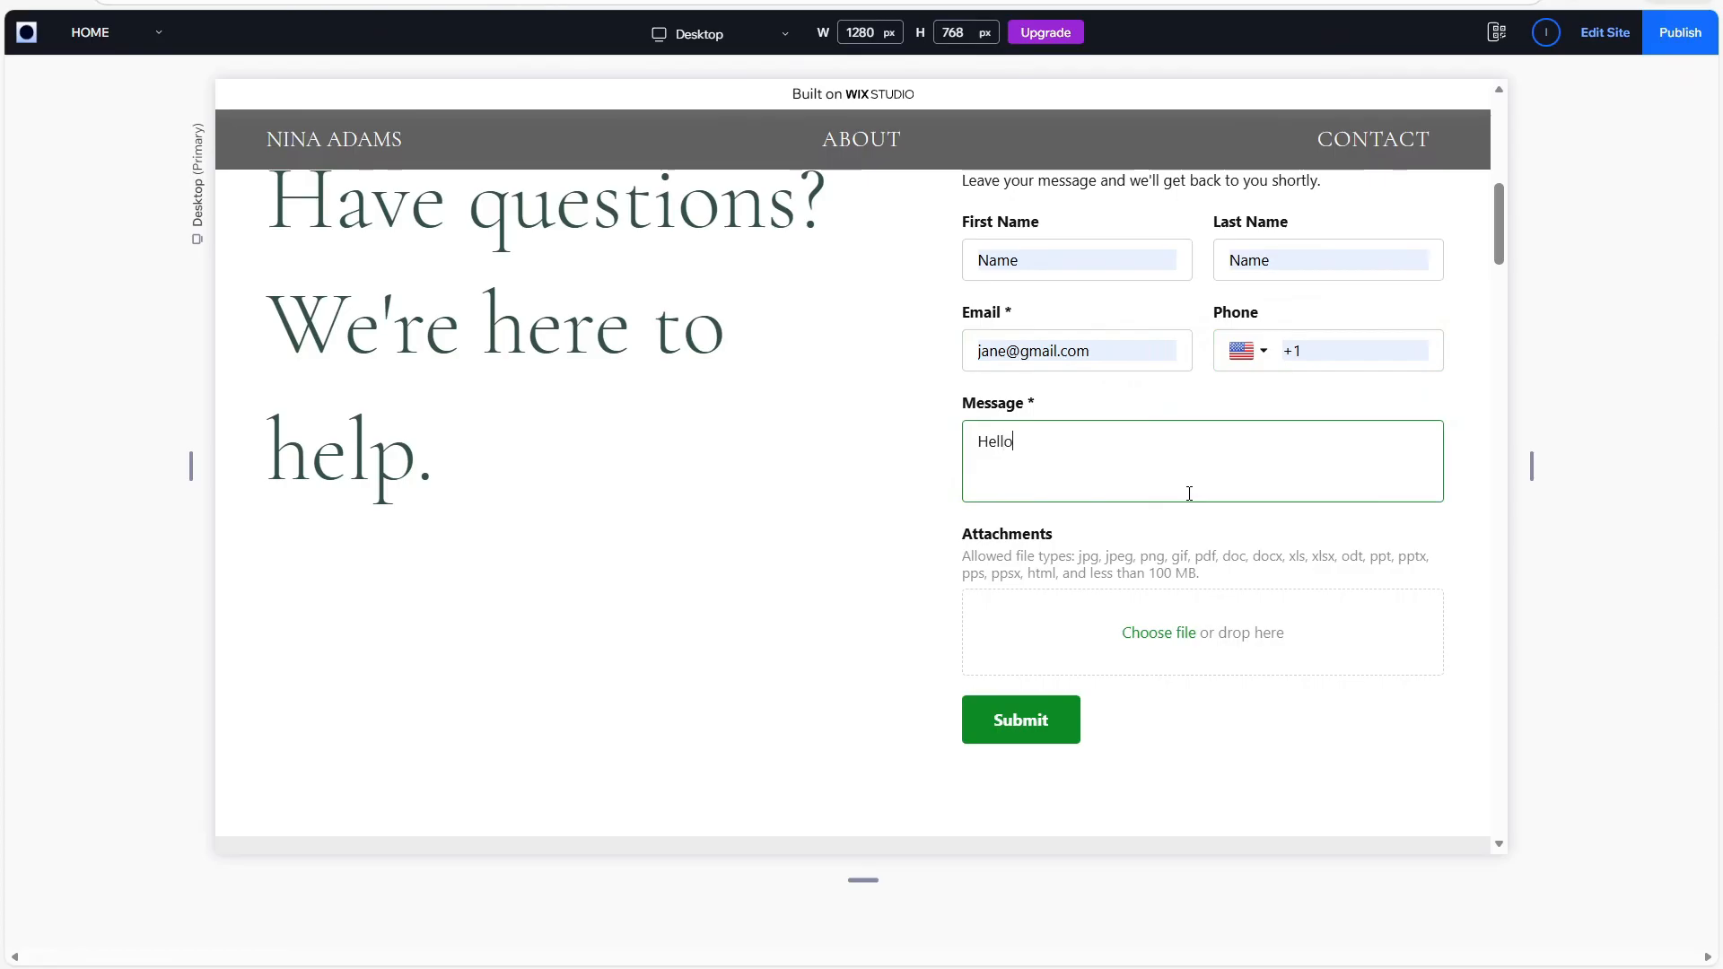
{"action": "left_click", "coordinate": [1713, 478]}
{"action": "scroll", "coordinate": [1714, 478], "scroll_direction": "up", "scroll_amount": 1}
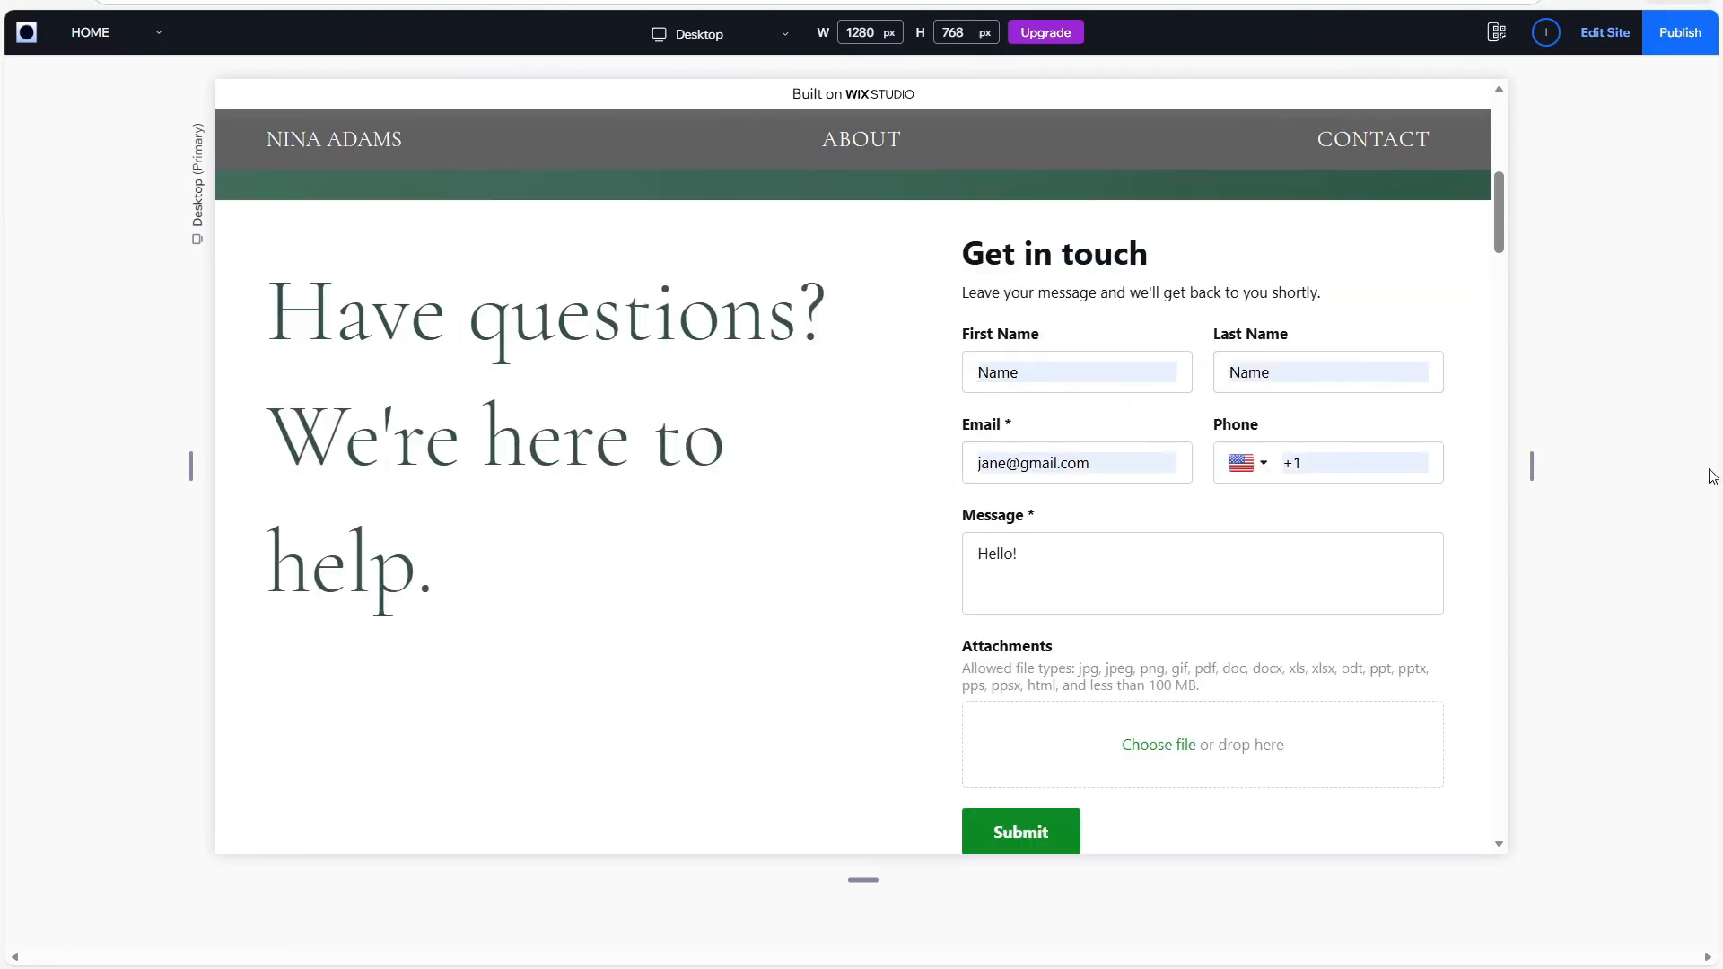
{"action": "scroll", "coordinate": [1714, 477], "scroll_direction": "down", "scroll_amount": 1}
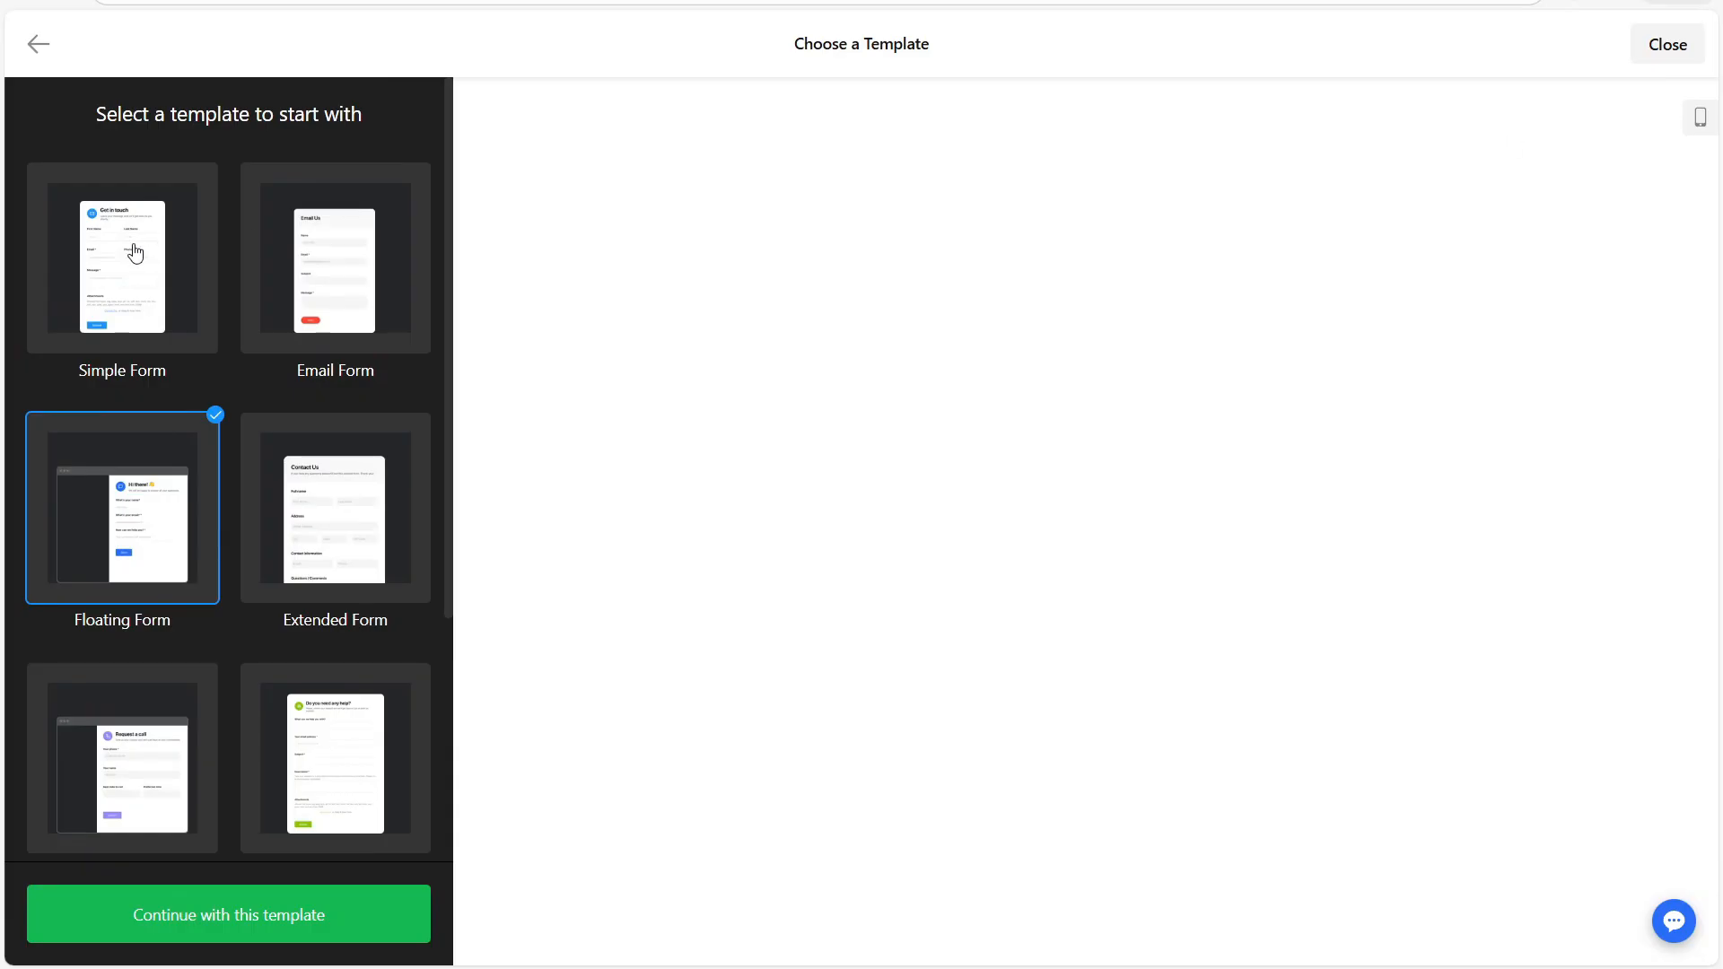
Preview the Simple Form, Email Form, Floating Form, Extended Form and Request a Call templates.
{"action": "left_click", "coordinate": [134, 254]}
{"action": "left_click", "coordinate": [380, 268]}
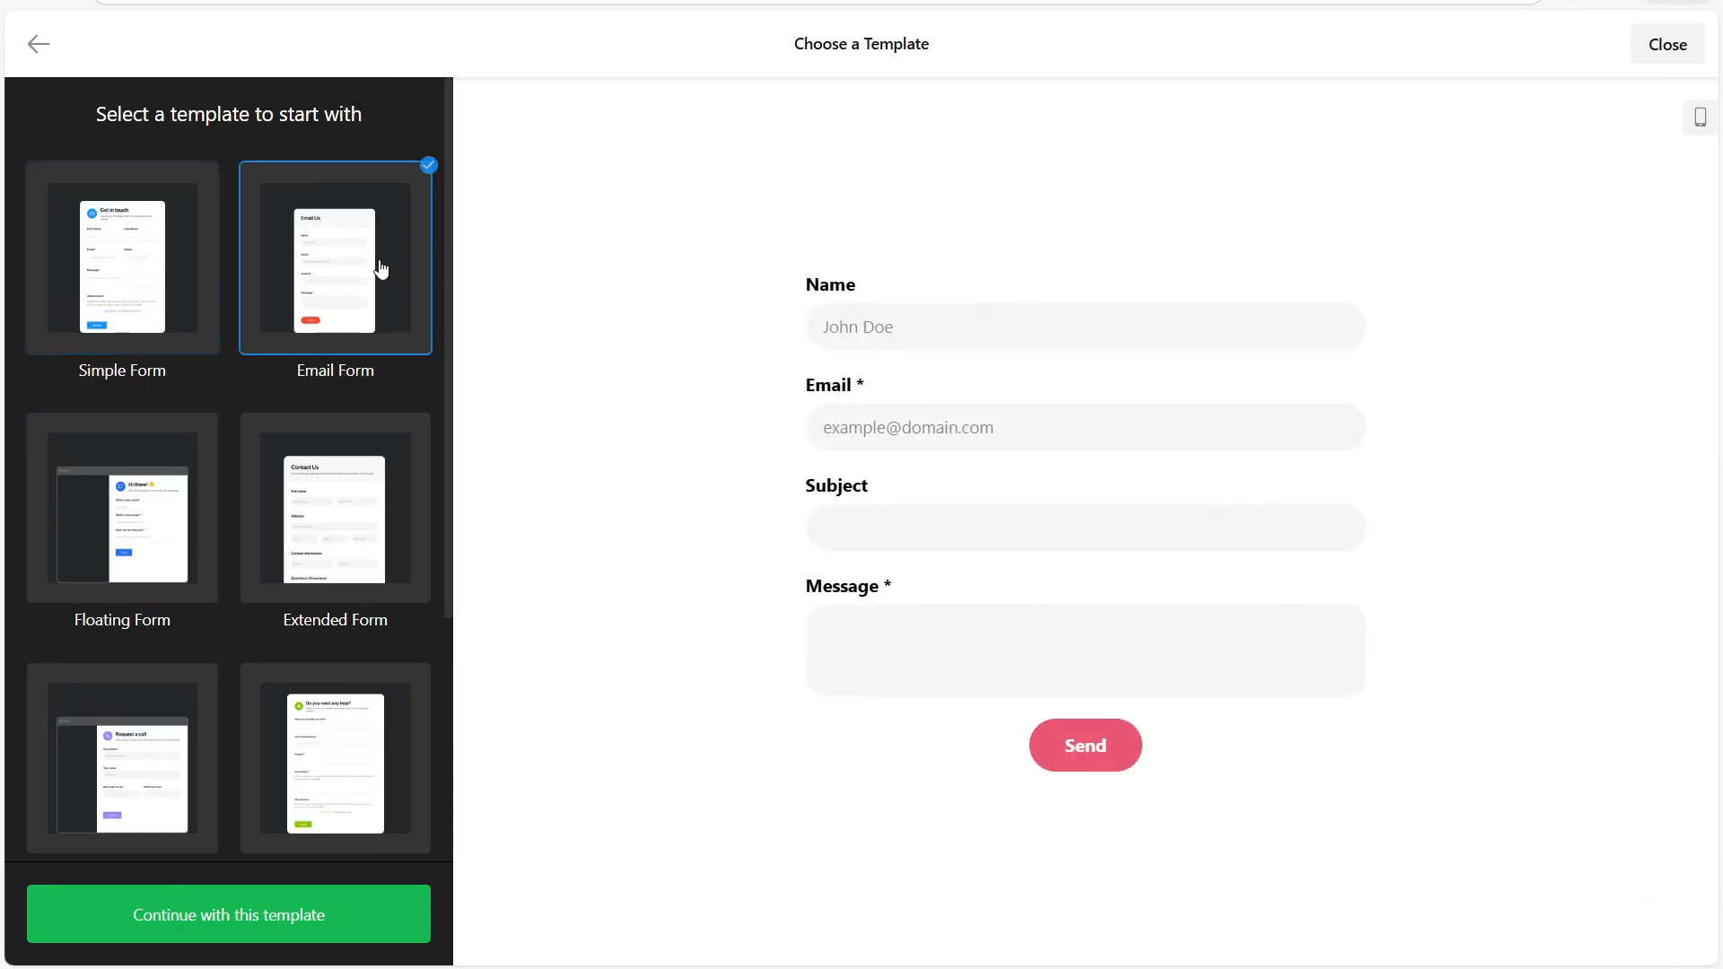
{"action": "scroll", "coordinate": [93, 323], "scroll_direction": "down", "scroll_amount": 1}
{"action": "left_click", "coordinate": [62, 348]}
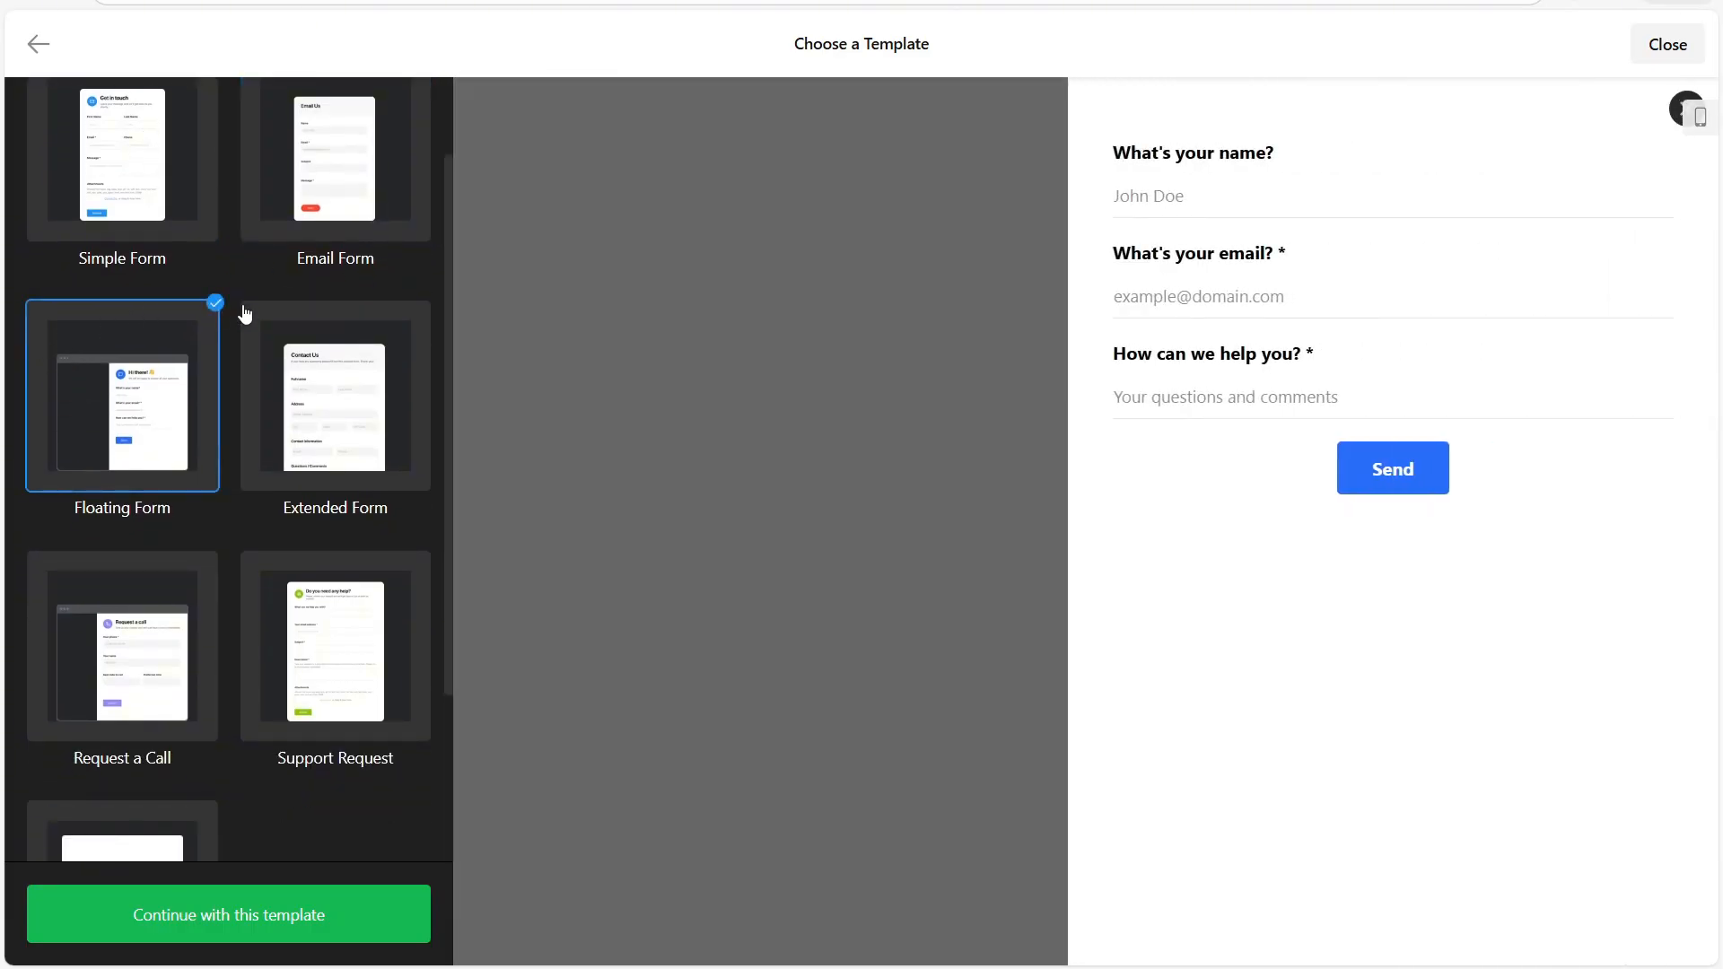
{"action": "scroll", "coordinate": [305, 285], "scroll_direction": "down", "scroll_amount": 1}
{"action": "left_click", "coordinate": [305, 286]}
{"action": "scroll", "coordinate": [307, 283], "scroll_direction": "down", "scroll_amount": 1}
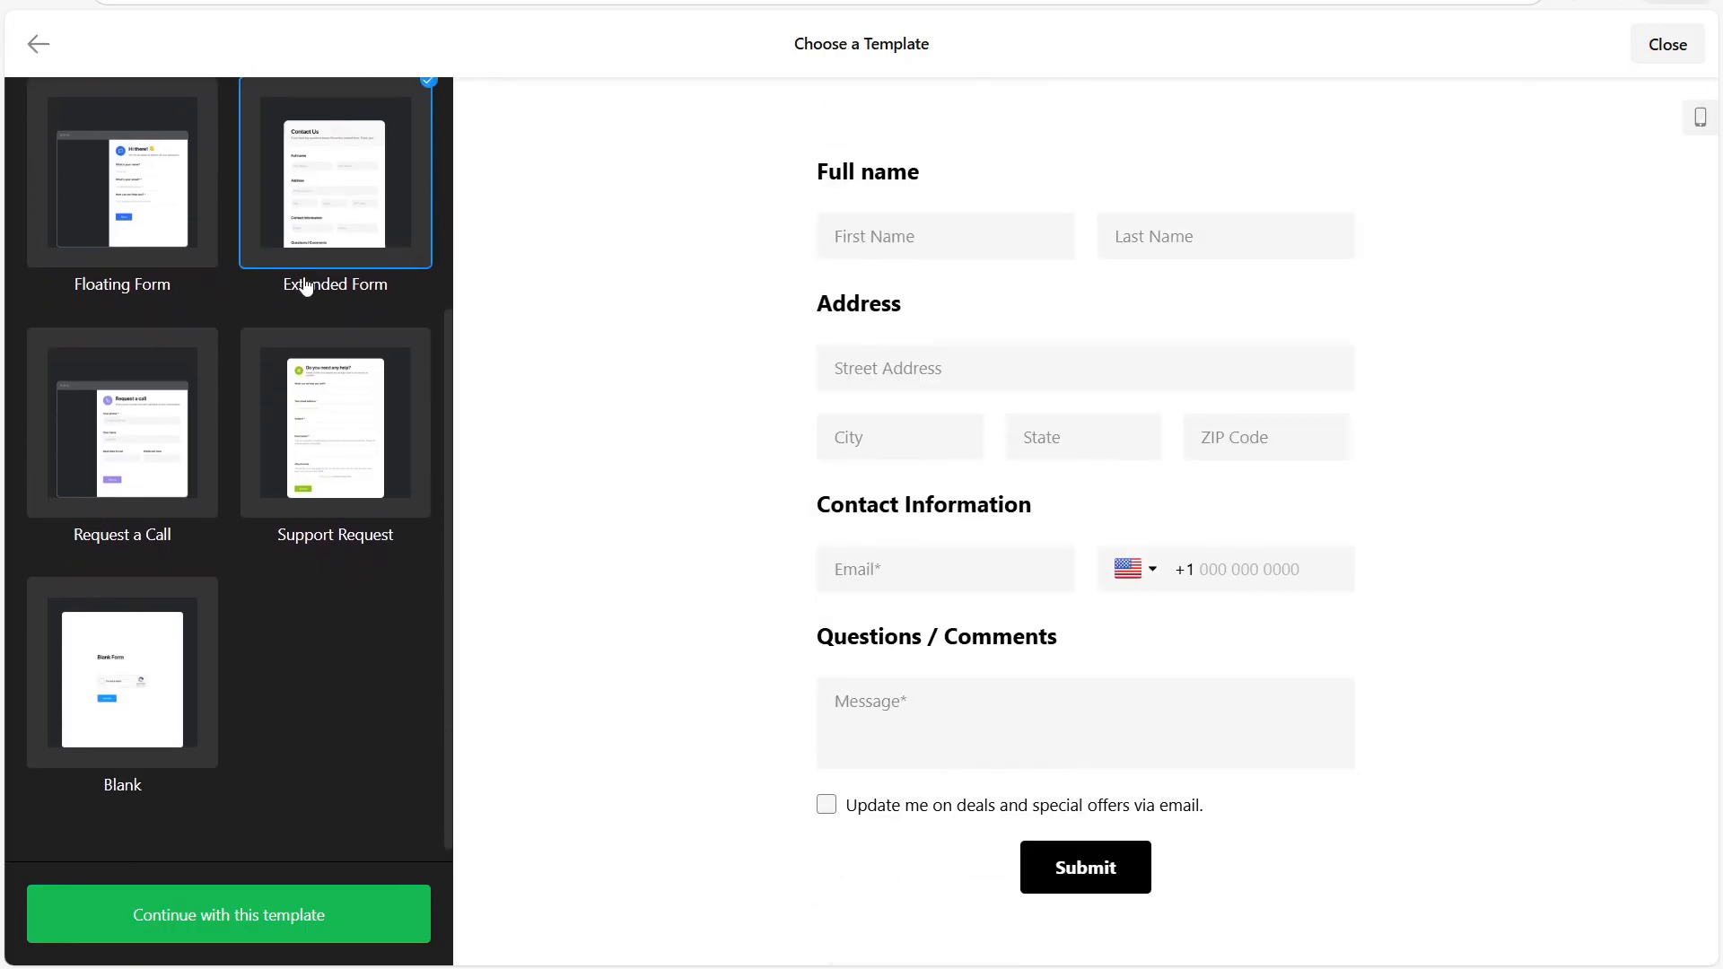
{"action": "left_click", "coordinate": [85, 359]}
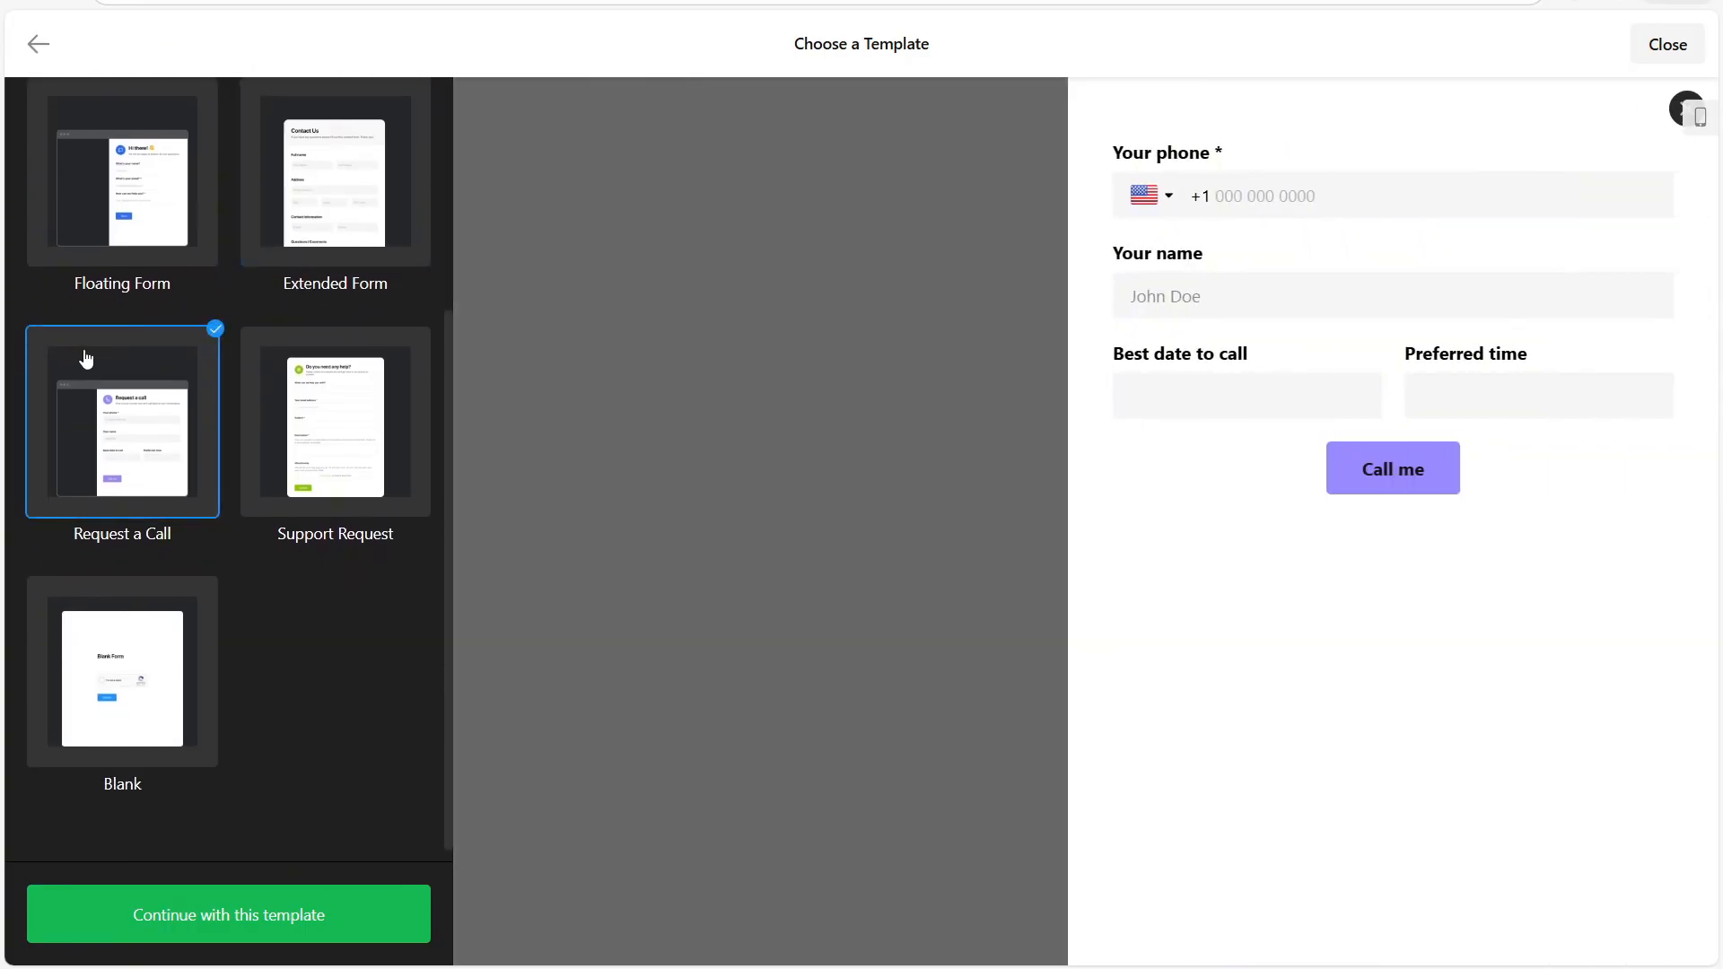
{"action": "left_click", "coordinate": [1682, 109]}
{"action": "left_click", "coordinate": [1674, 921]}
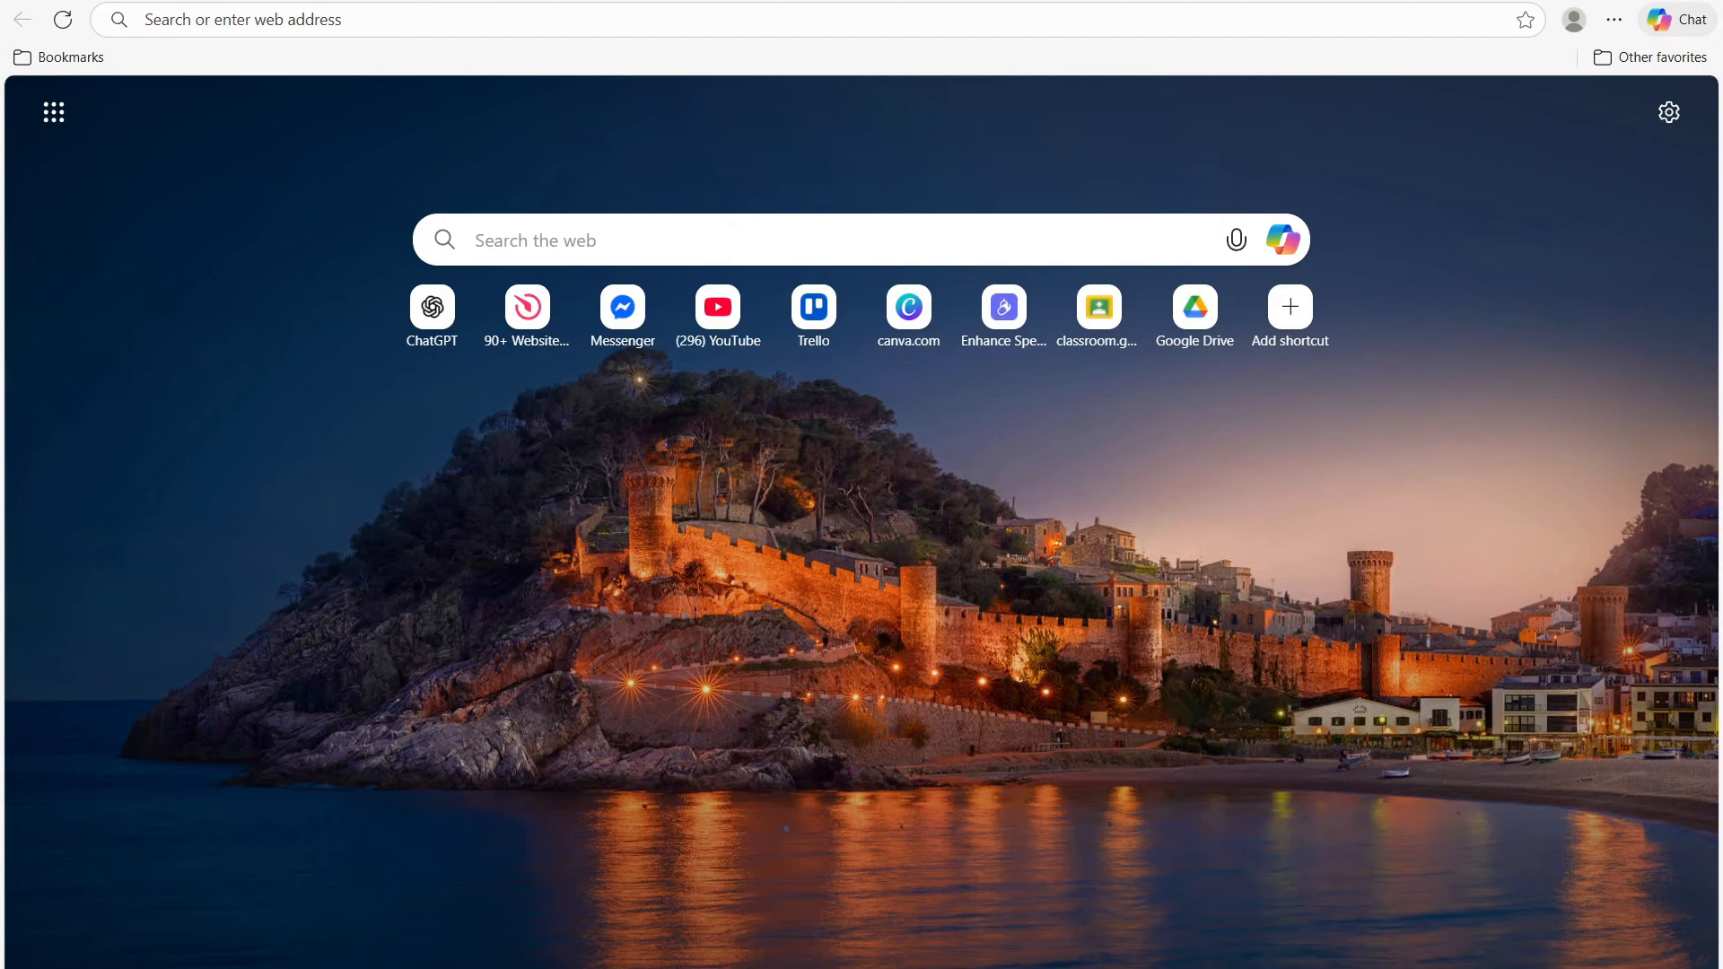
{"action": "left_click", "coordinate": [626, 18]}
{"action": "type", "text": "https://go.elfsight.io/click?pid=3141&offer_id=3"}
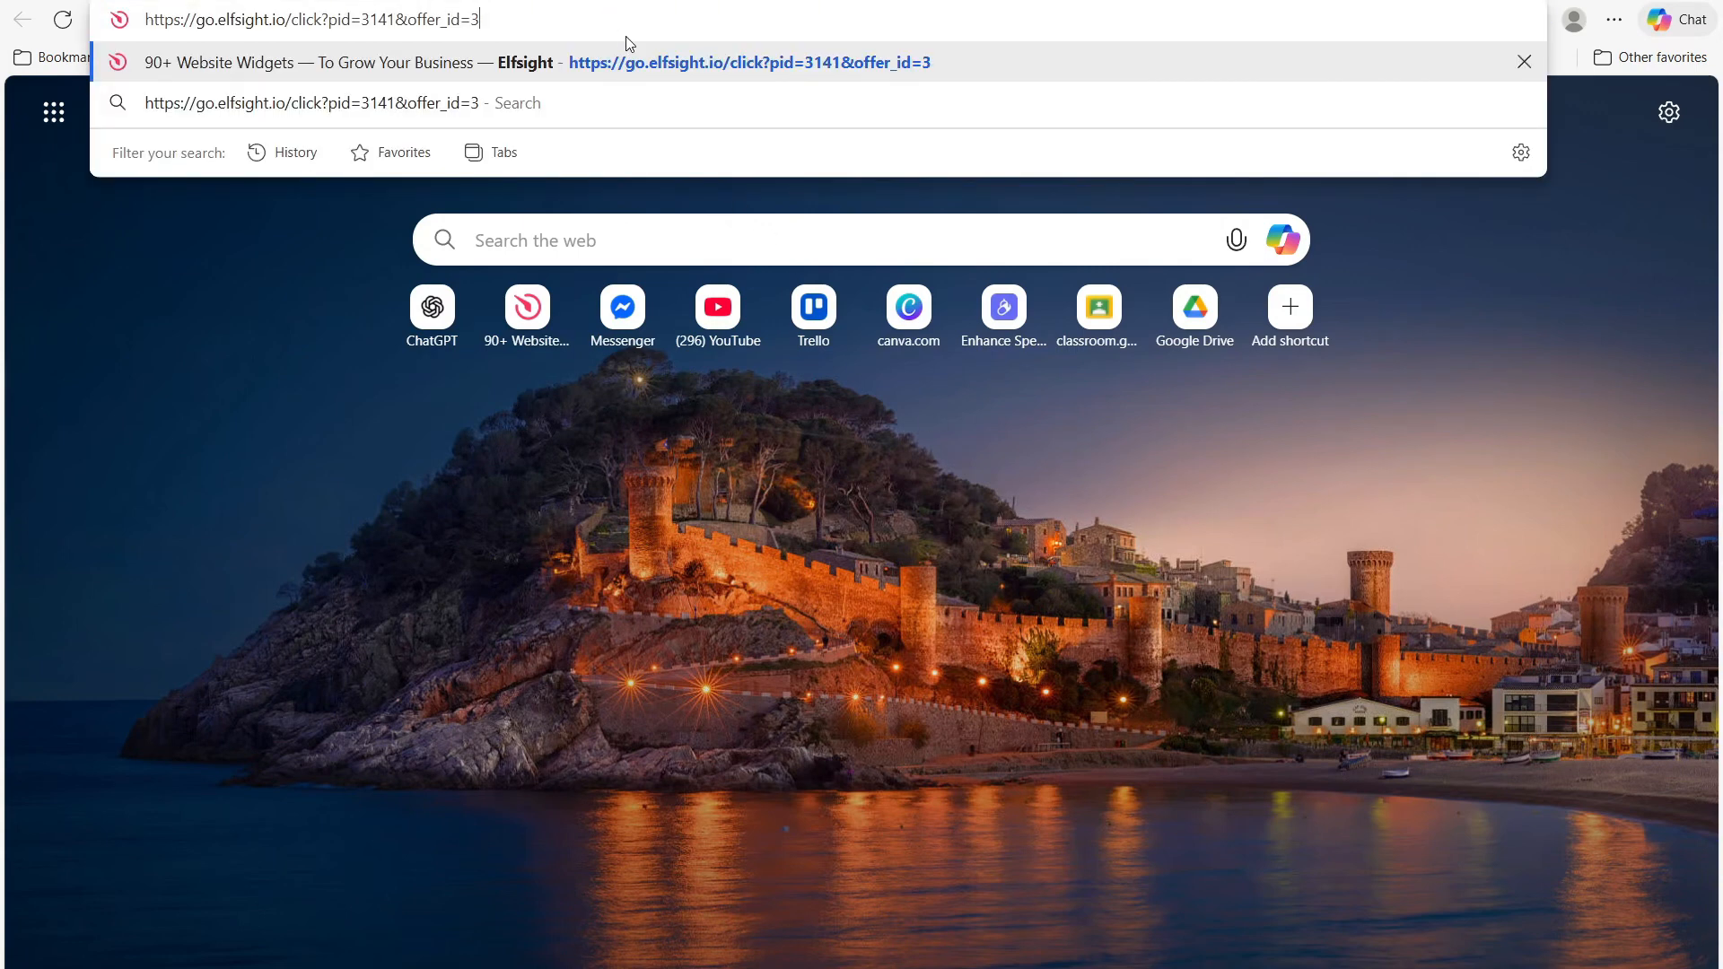
{"action": "left_click", "coordinate": [585, 54]}
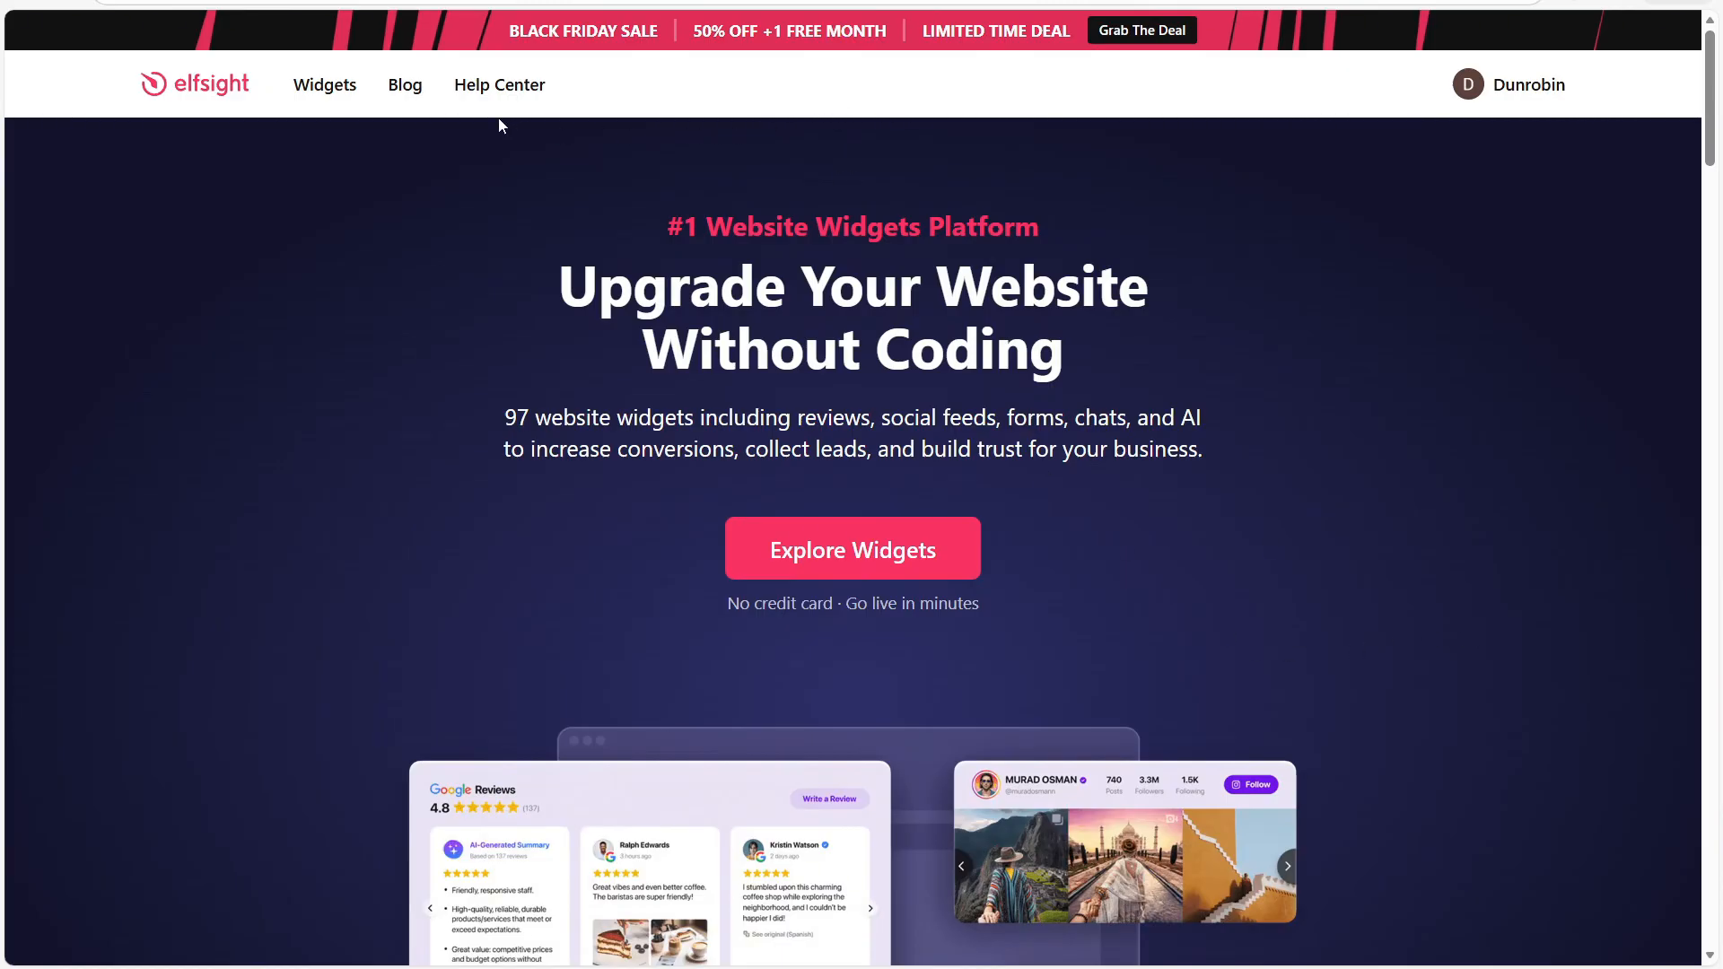
Open the Contact Form widget page and start creating a free widget.
{"action": "mouse_move", "coordinate": [329, 77]}
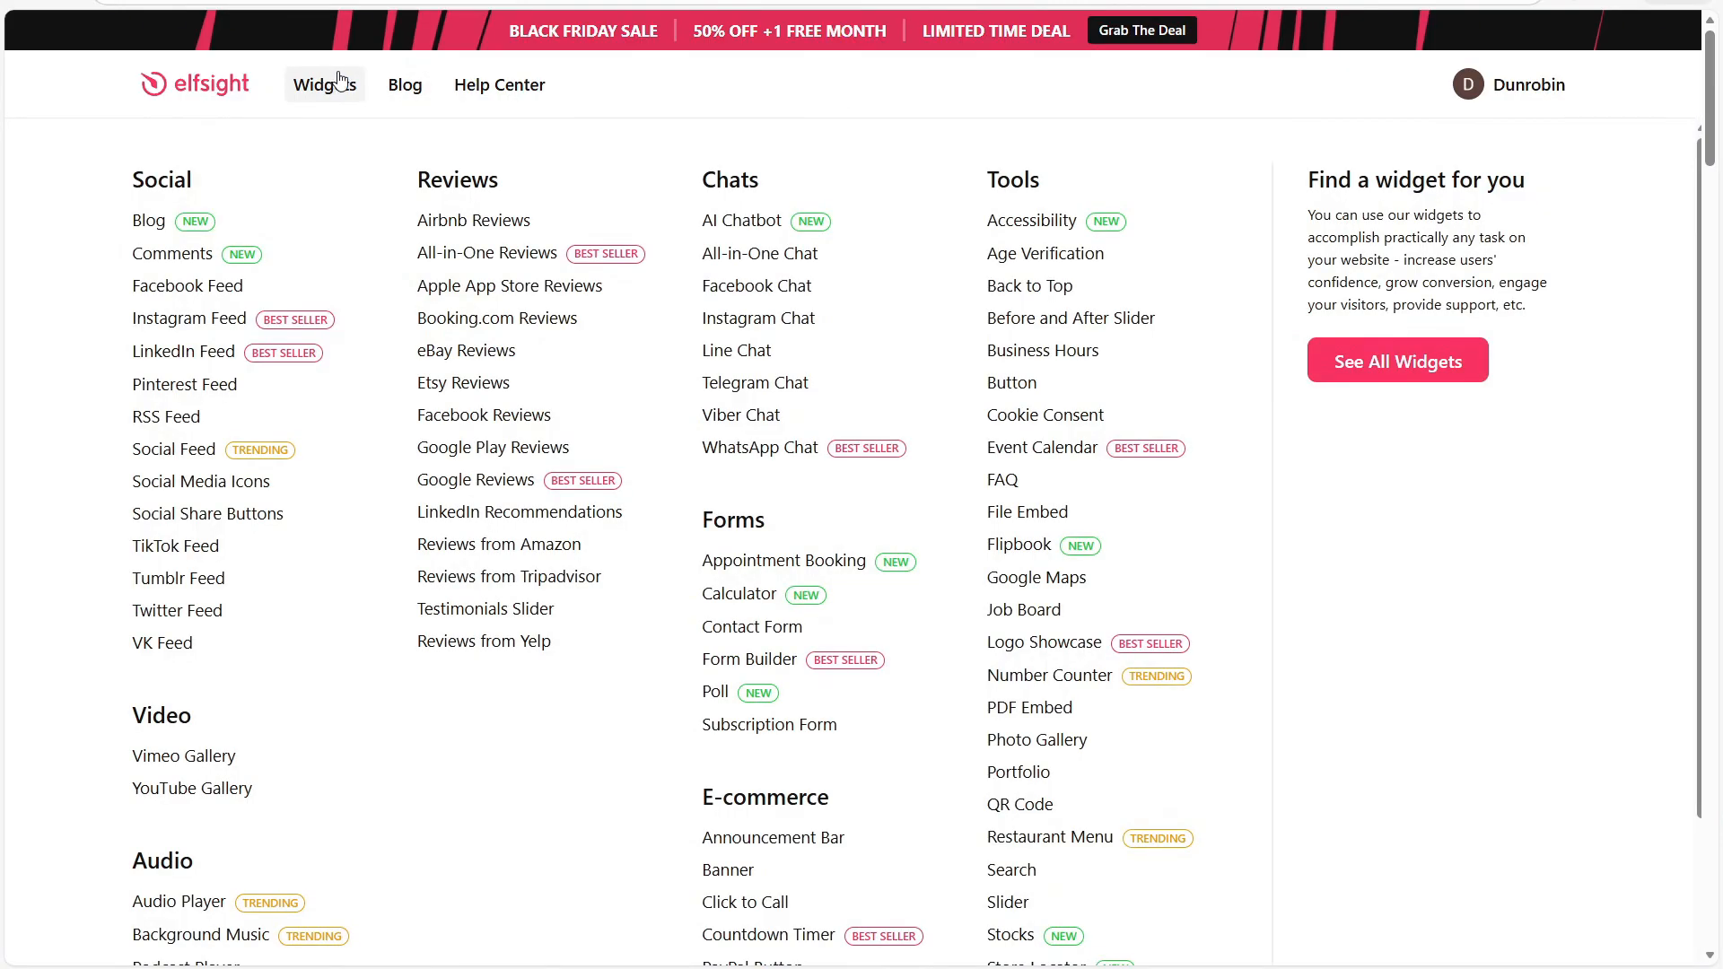
{"action": "left_click", "coordinate": [732, 643]}
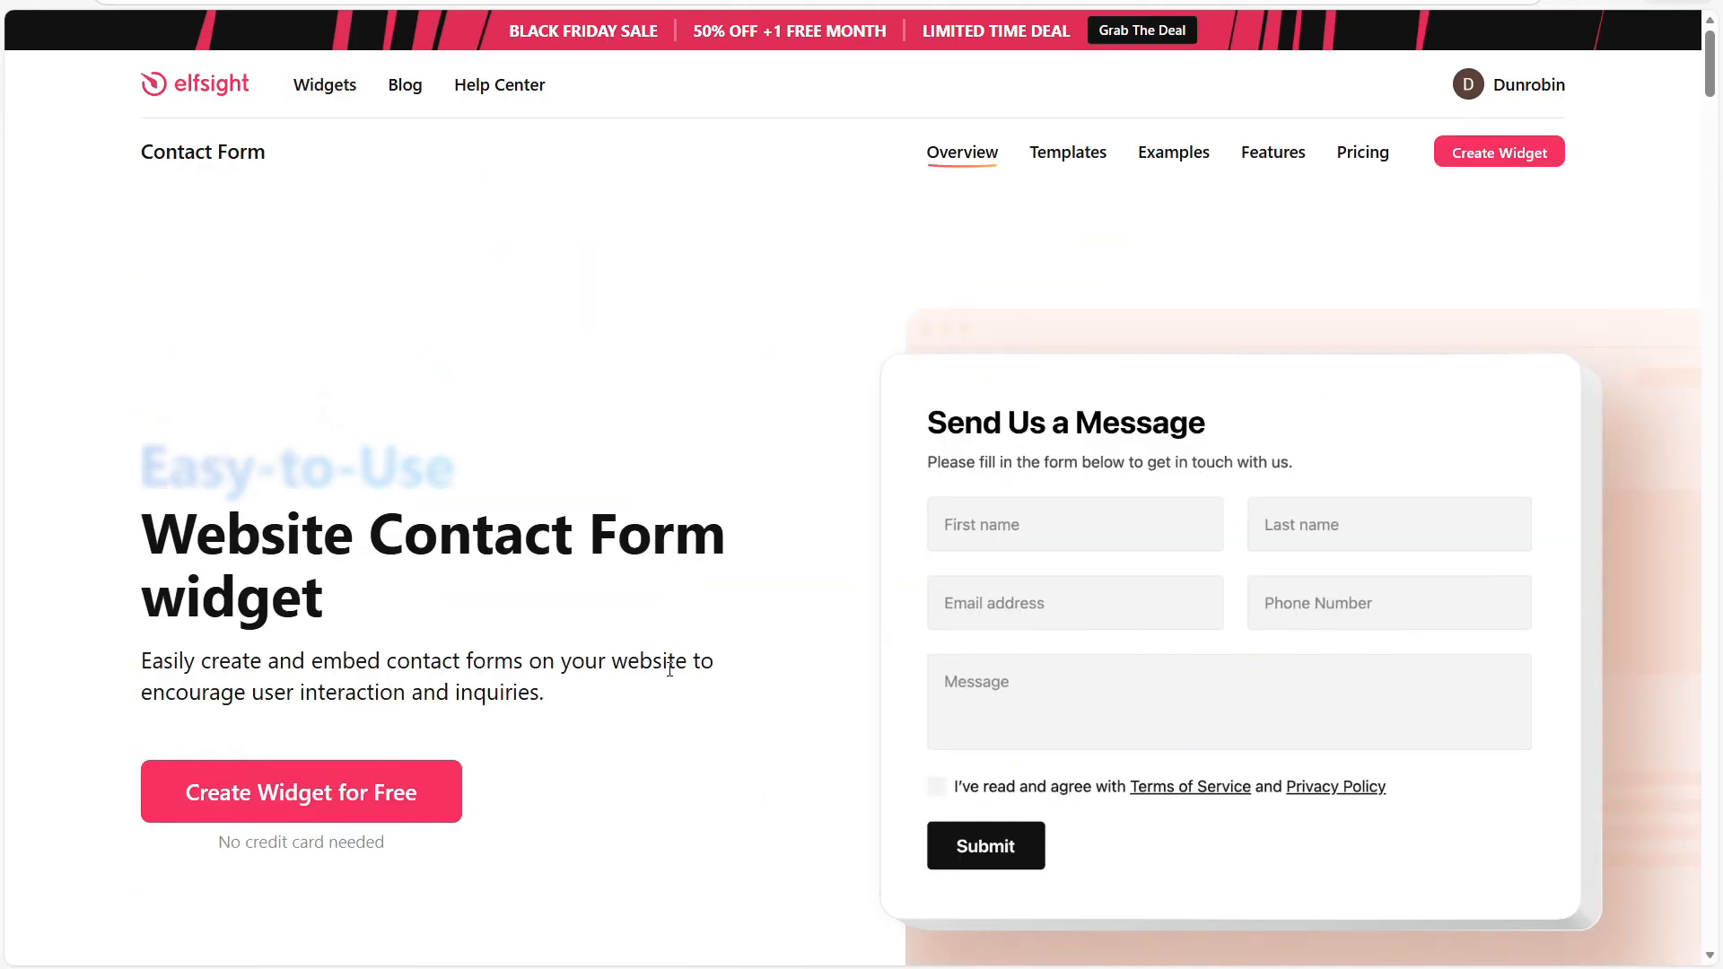
{"action": "left_click", "coordinate": [375, 813]}
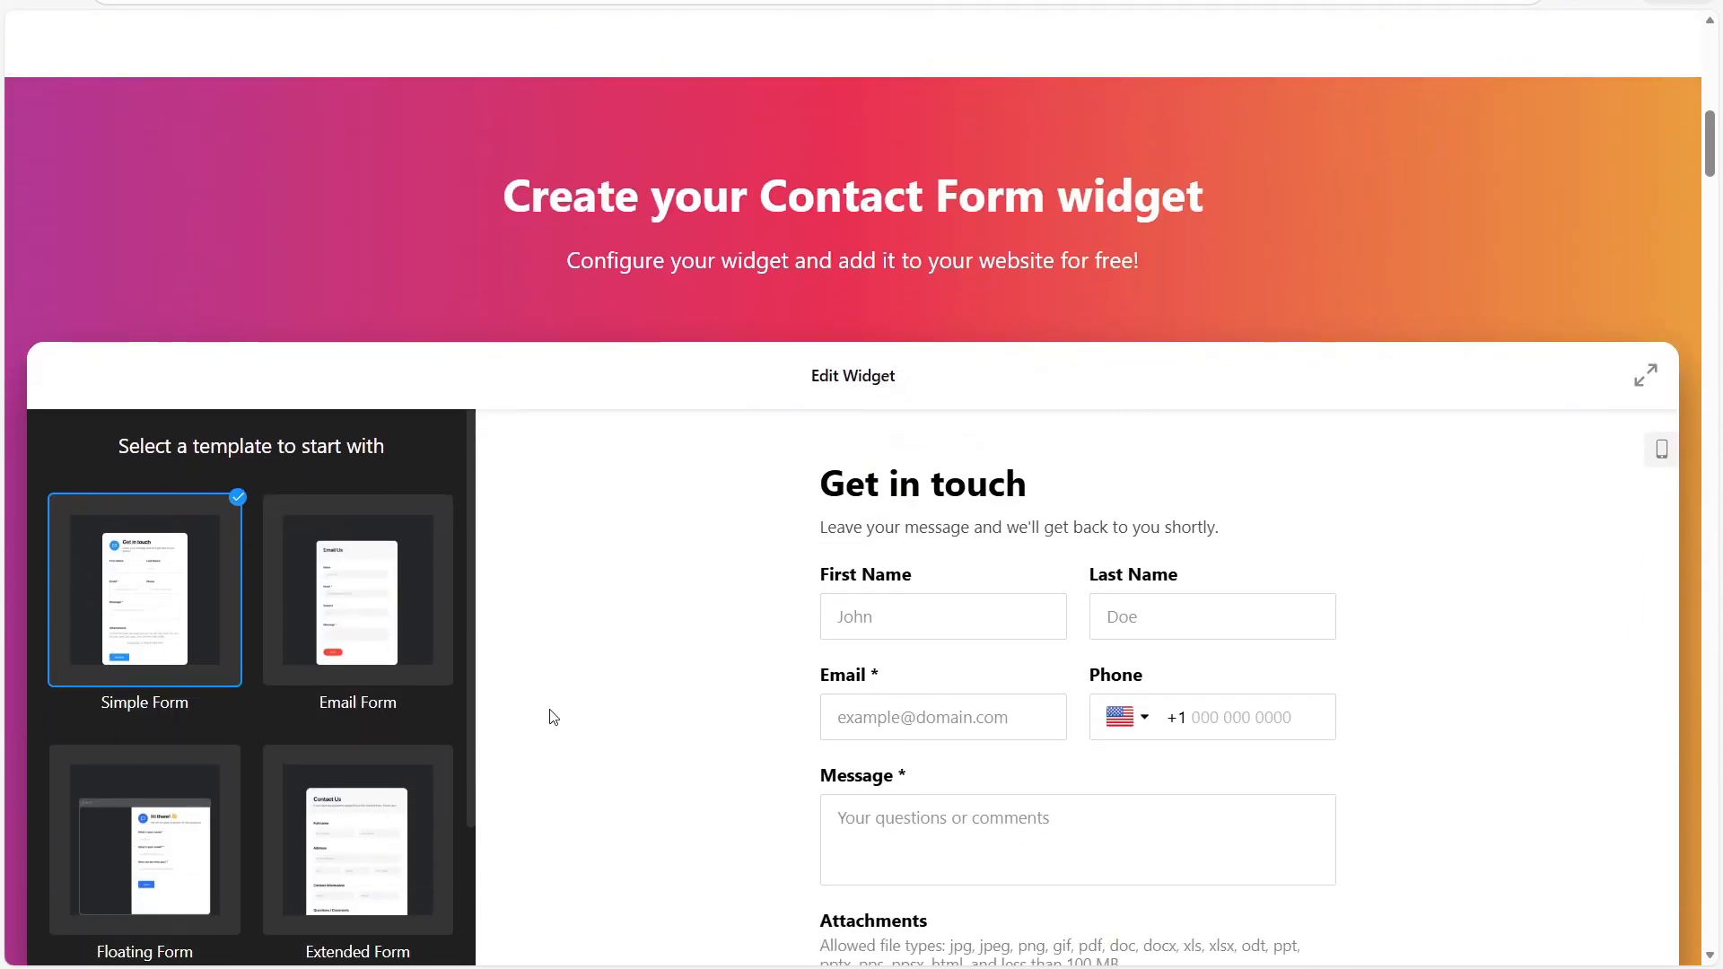
Preview the Email Form, Floating Form, Extended Form, Request a Call, Support Request and Blank templates.
{"action": "scroll", "coordinate": [554, 717], "scroll_direction": "down", "scroll_amount": 3}
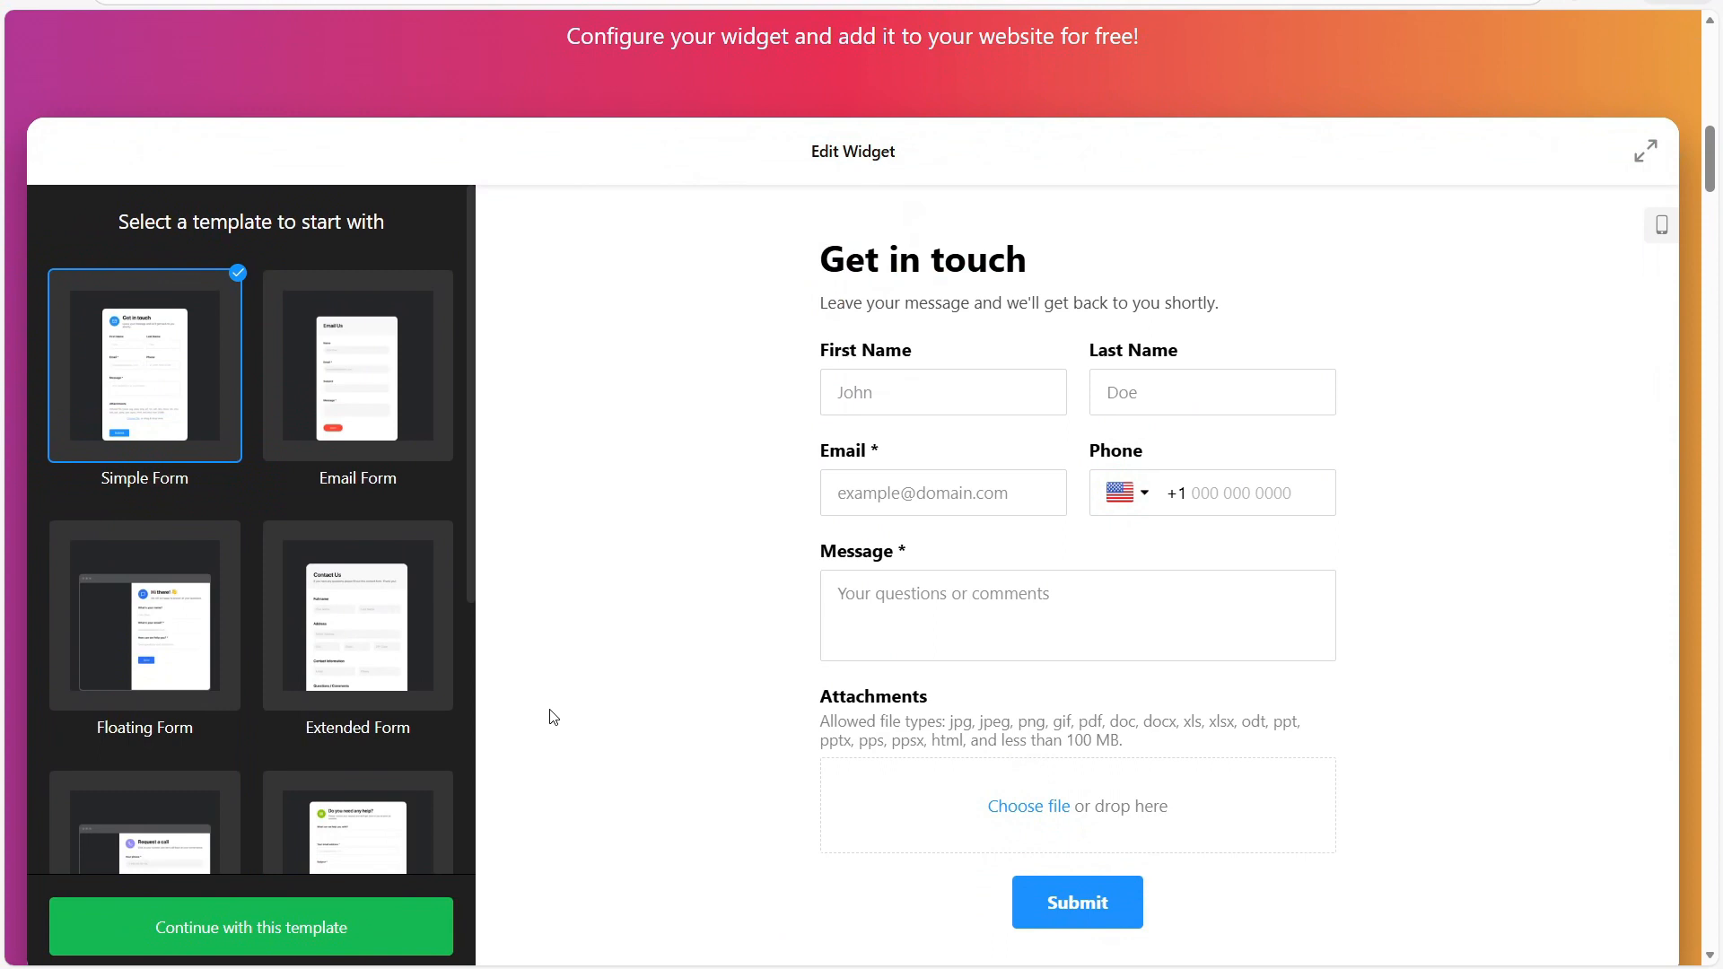
{"action": "scroll", "coordinate": [553, 717], "scroll_direction": "down", "scroll_amount": 1}
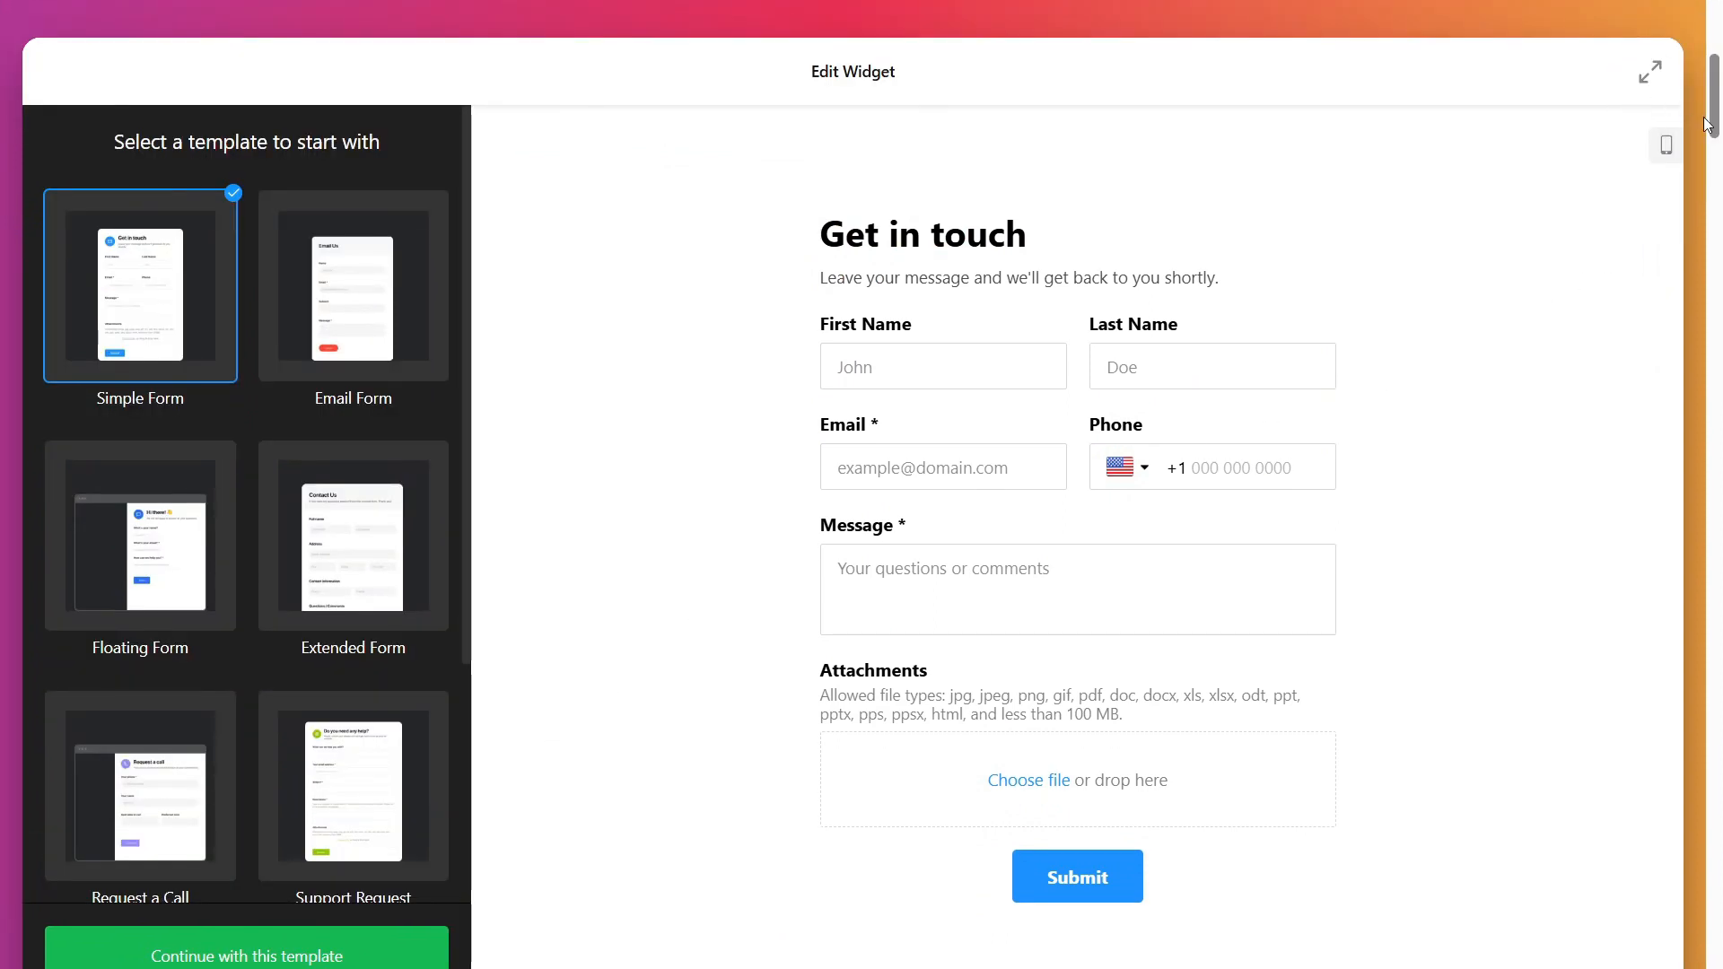
{"action": "scroll", "coordinate": [1654, 65], "scroll_direction": "down", "scroll_amount": 1}
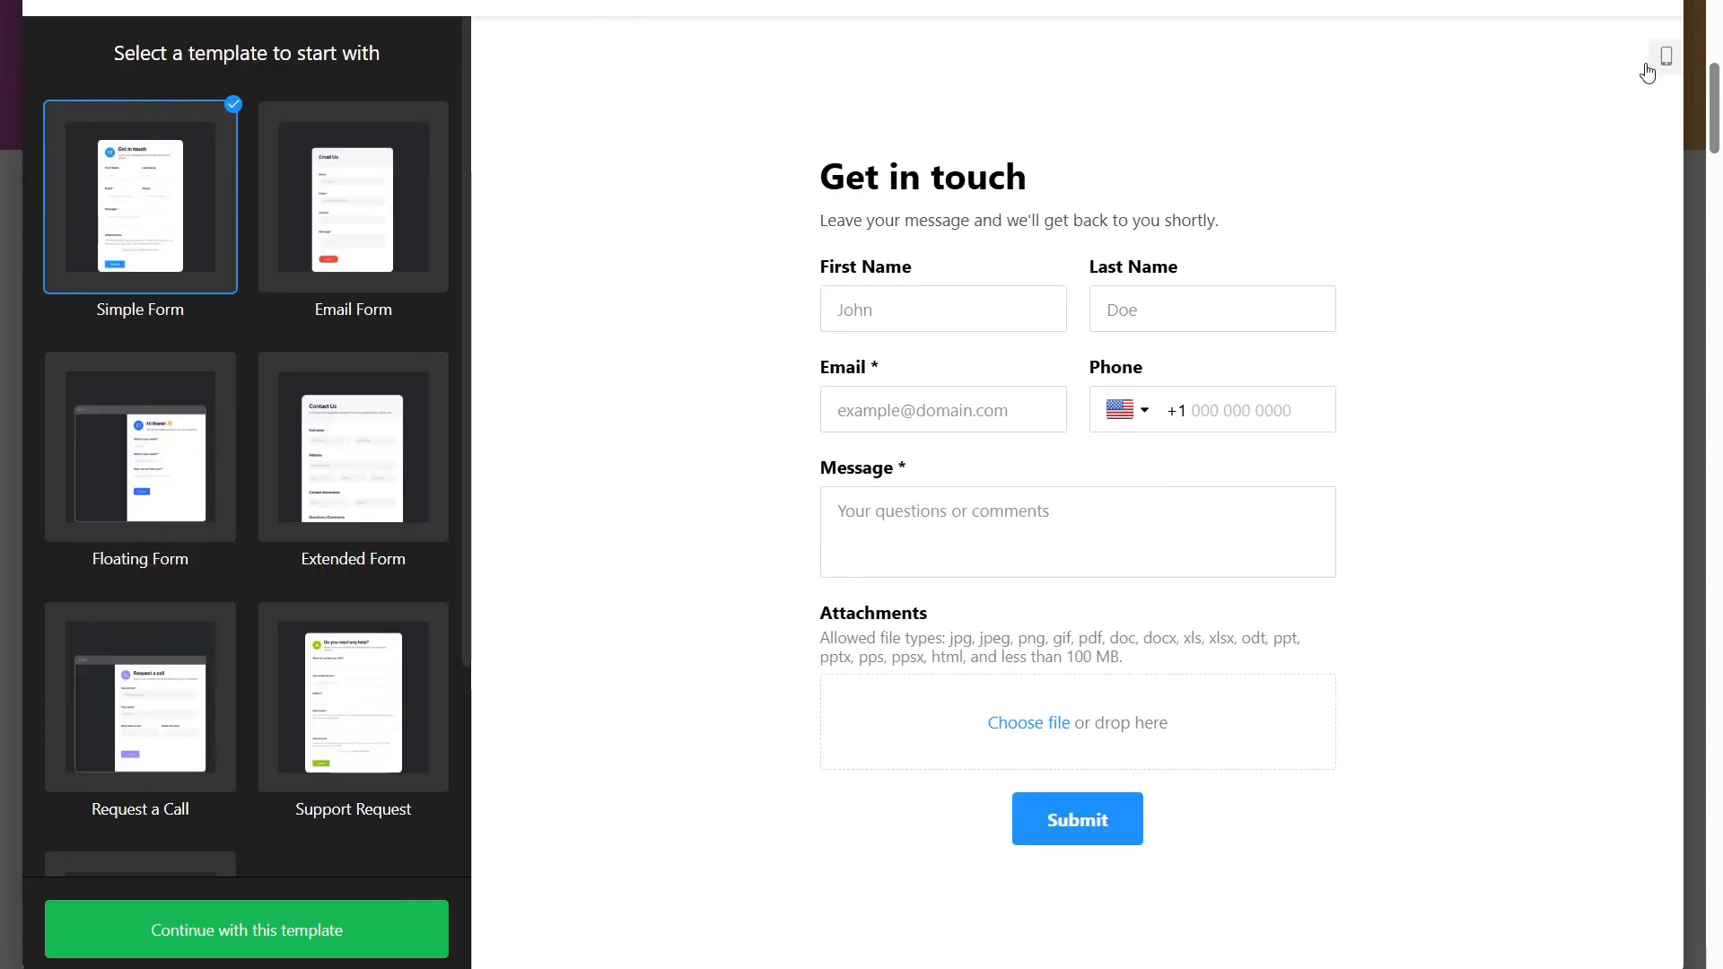
{"action": "left_click", "coordinate": [305, 208]}
{"action": "scroll", "coordinate": [125, 409], "scroll_direction": "down", "scroll_amount": 2}
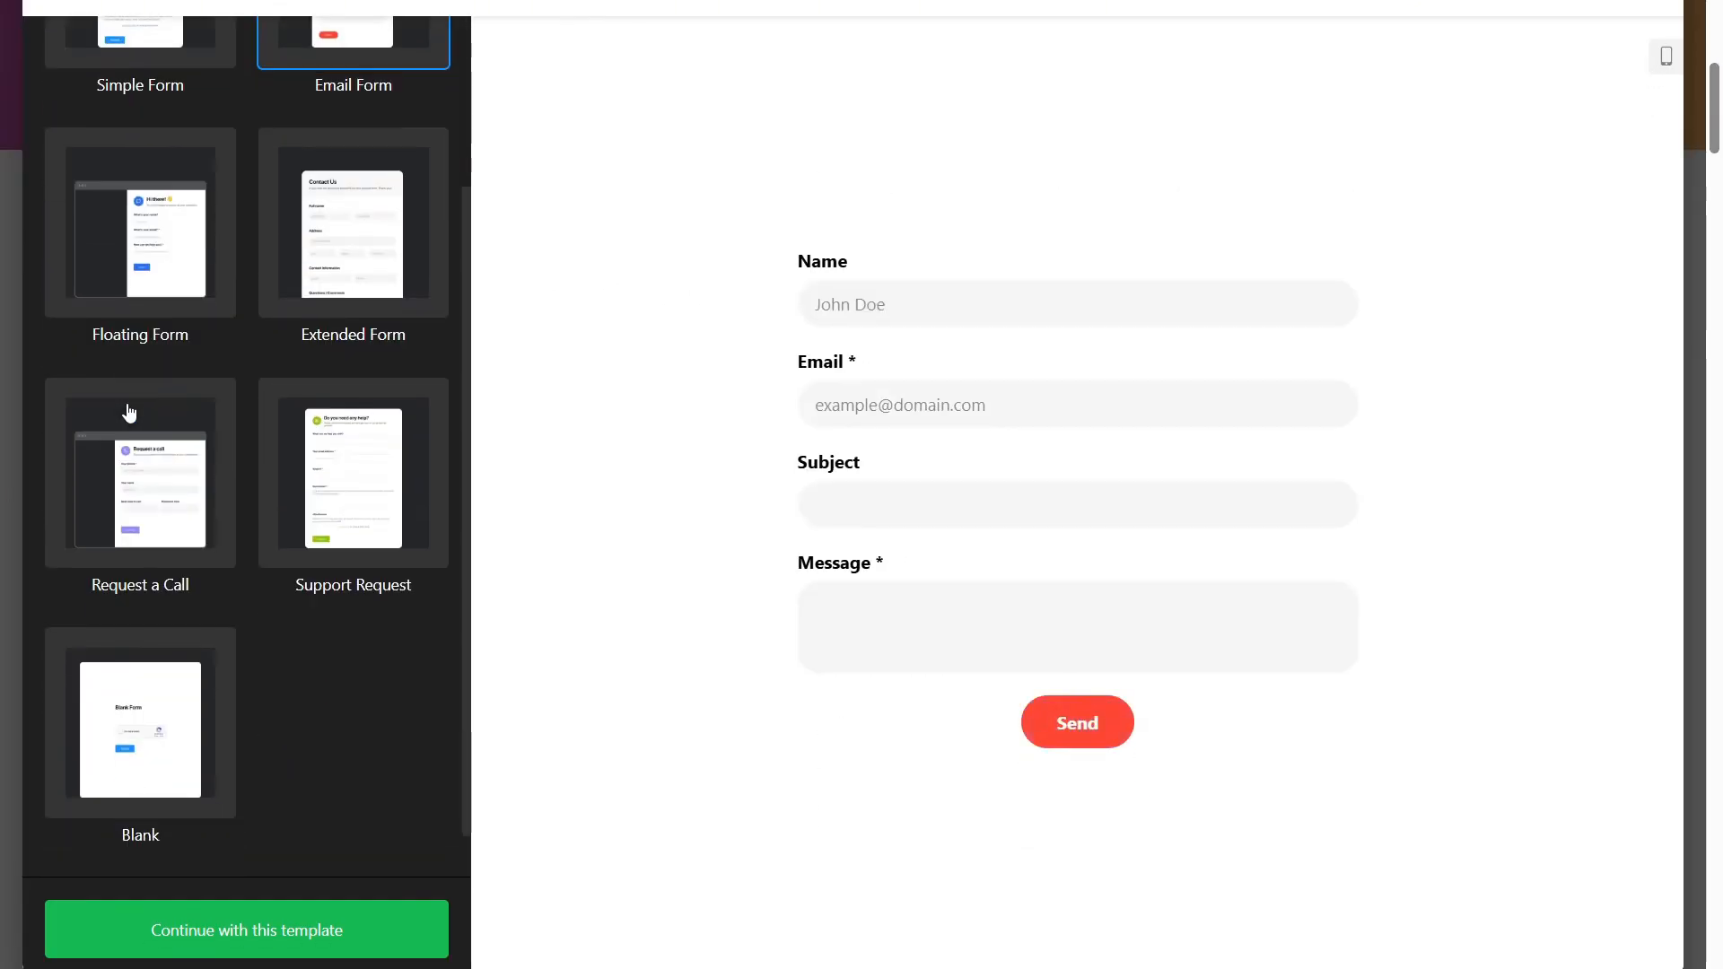
{"action": "left_click", "coordinate": [148, 316]}
{"action": "left_click", "coordinate": [289, 325]}
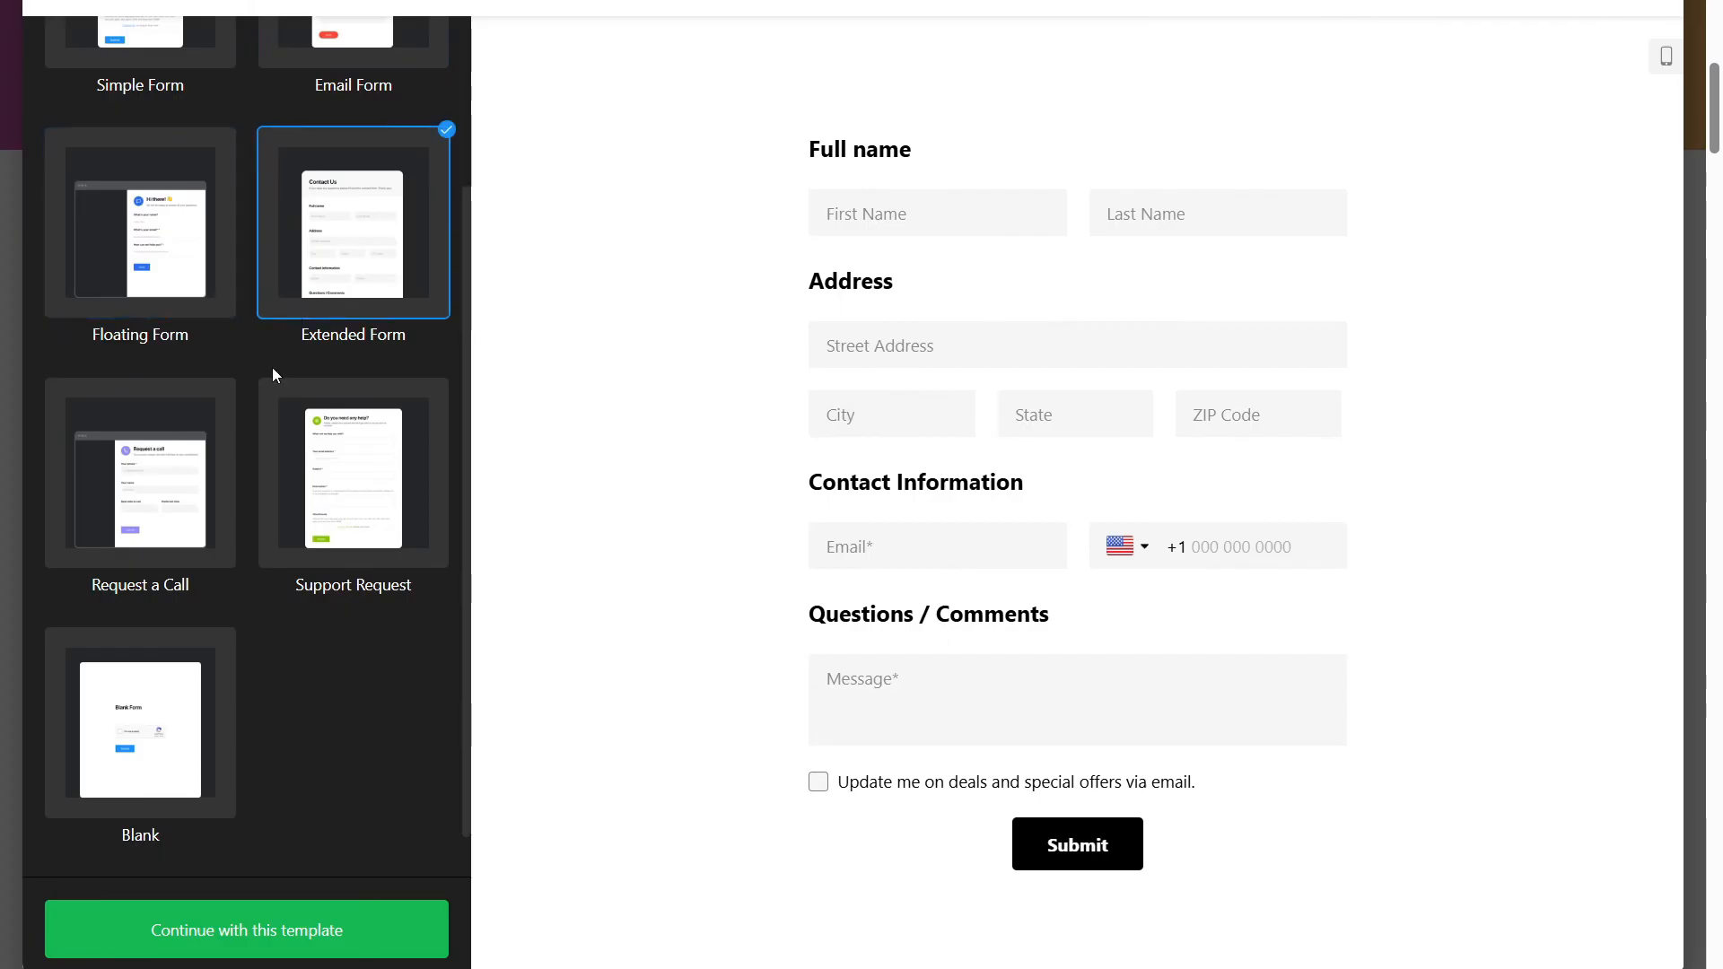
{"action": "left_click", "coordinate": [179, 509]}
{"action": "left_click", "coordinate": [342, 535]}
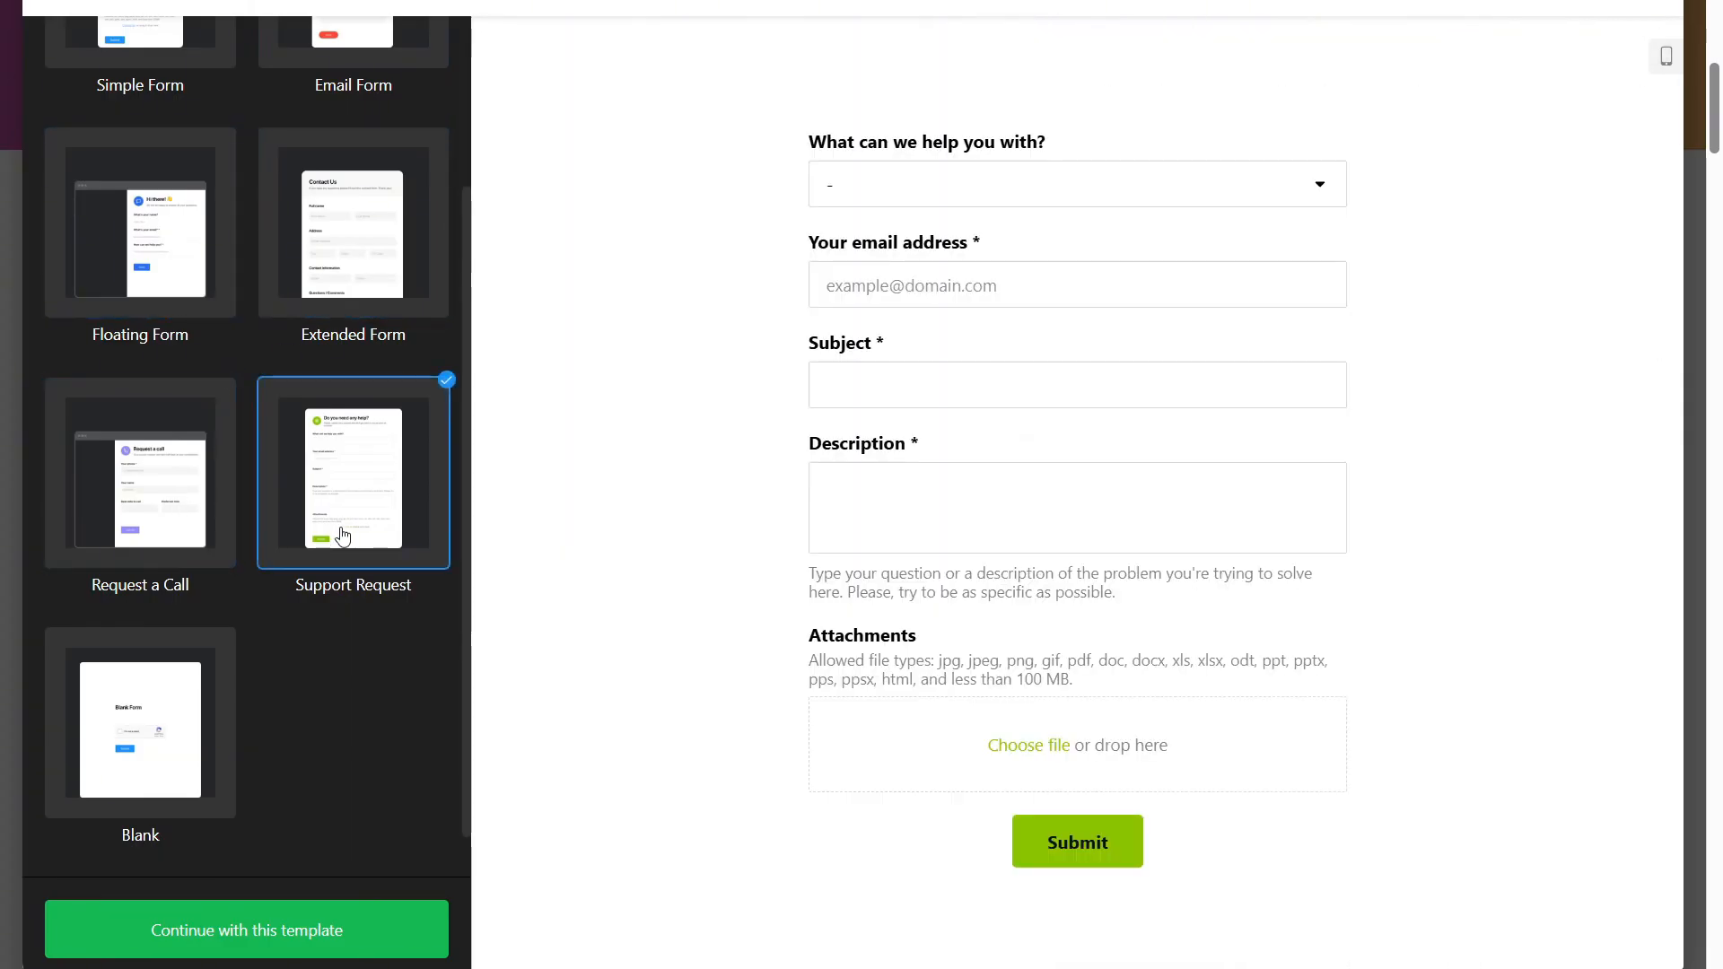
{"action": "scroll", "coordinate": [203, 692], "scroll_direction": "down", "scroll_amount": 1}
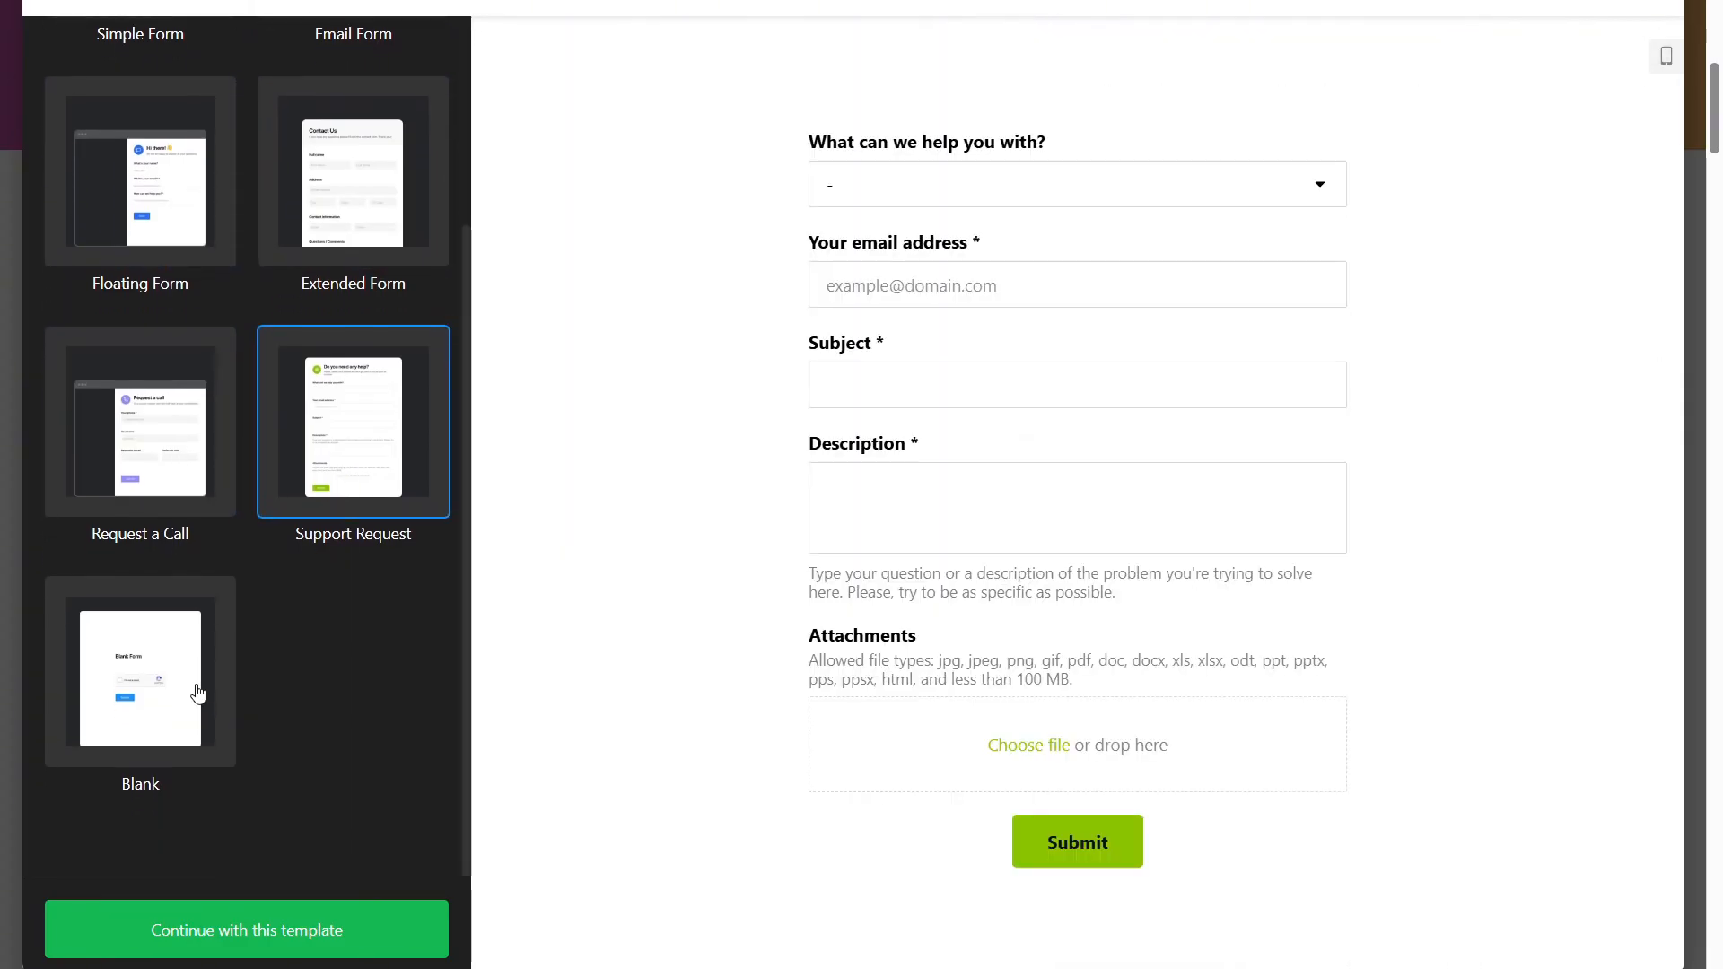
{"action": "left_click", "coordinate": [194, 693]}
Compare the Request a Call, Support Request, Extended Form, Floating Form and Email Form templates once more.
{"action": "scroll", "coordinate": [190, 673], "scroll_direction": "up", "scroll_amount": 2}
{"action": "left_click", "coordinate": [188, 663]}
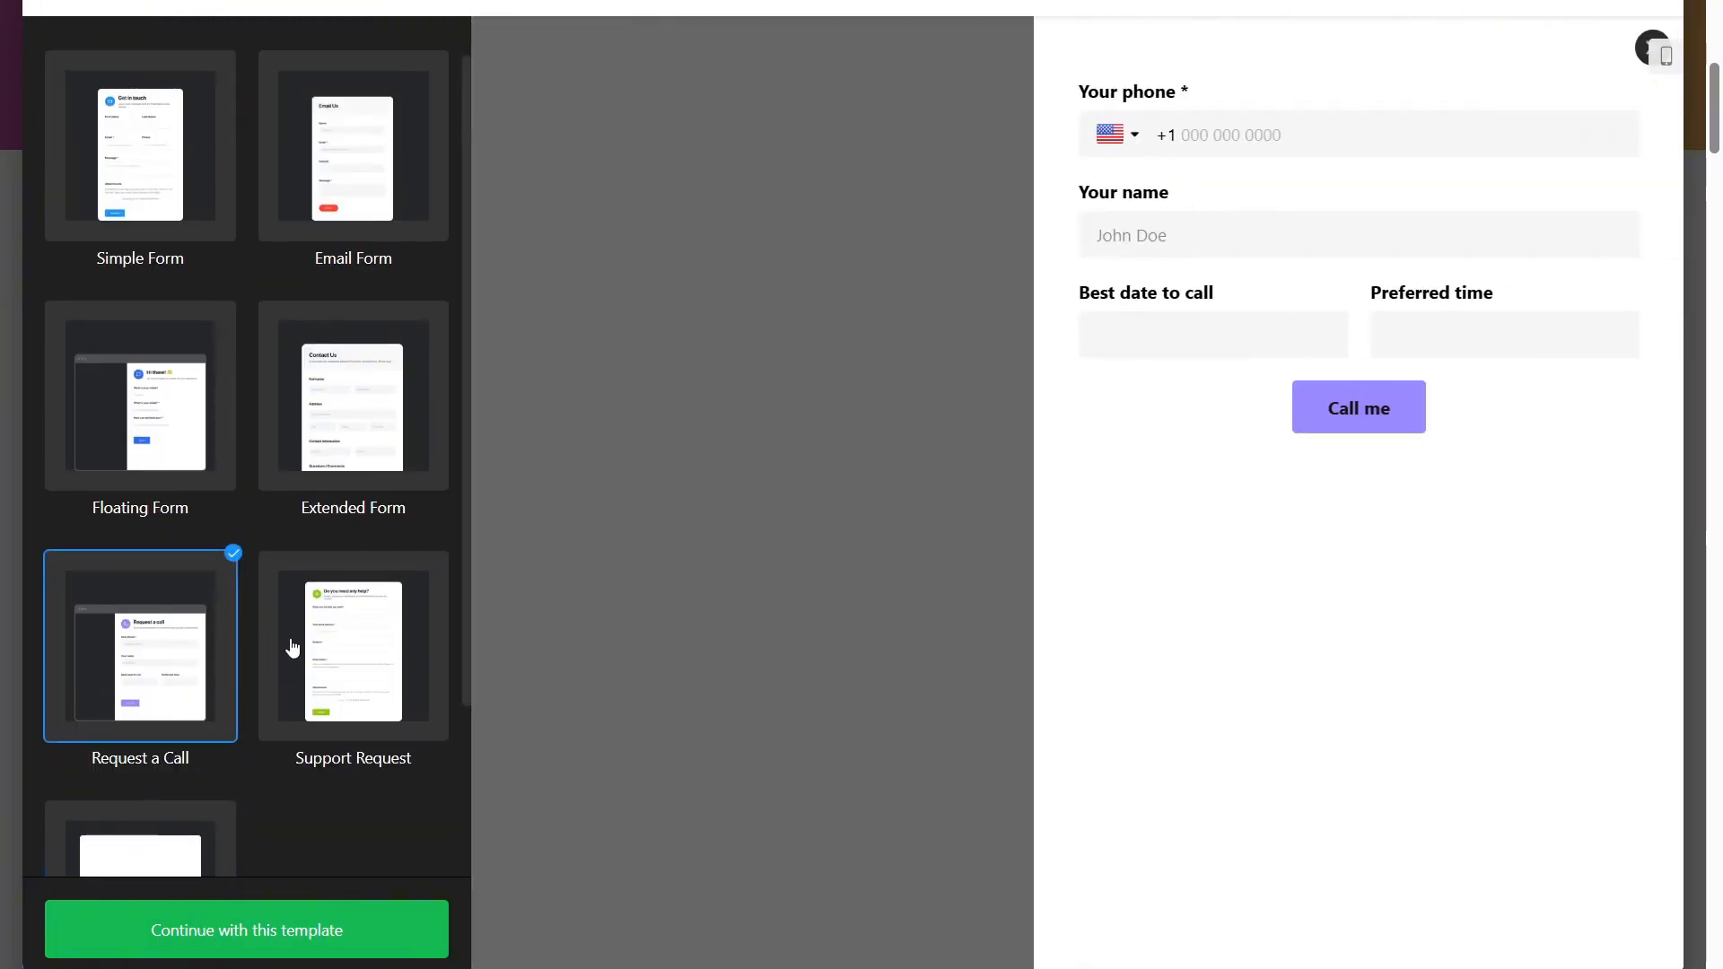
{"action": "left_click", "coordinate": [289, 646]}
{"action": "scroll", "coordinate": [293, 646], "scroll_direction": "up", "scroll_amount": 1}
{"action": "left_click", "coordinate": [289, 514]}
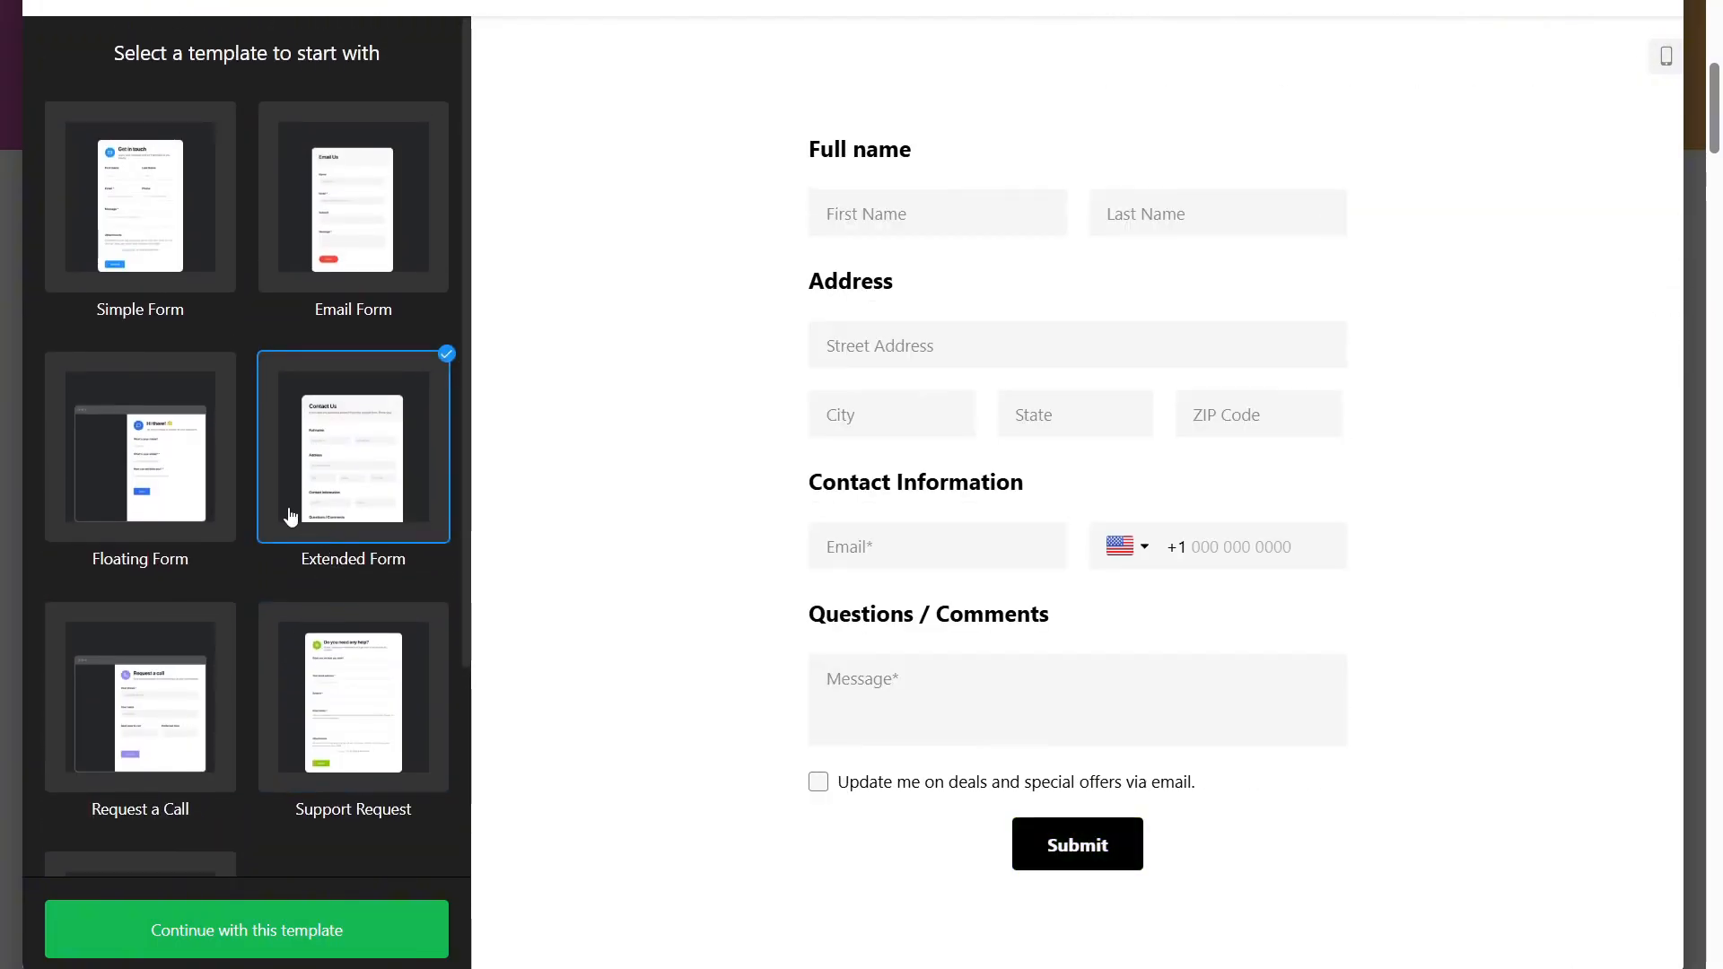
{"action": "left_click", "coordinate": [198, 495]}
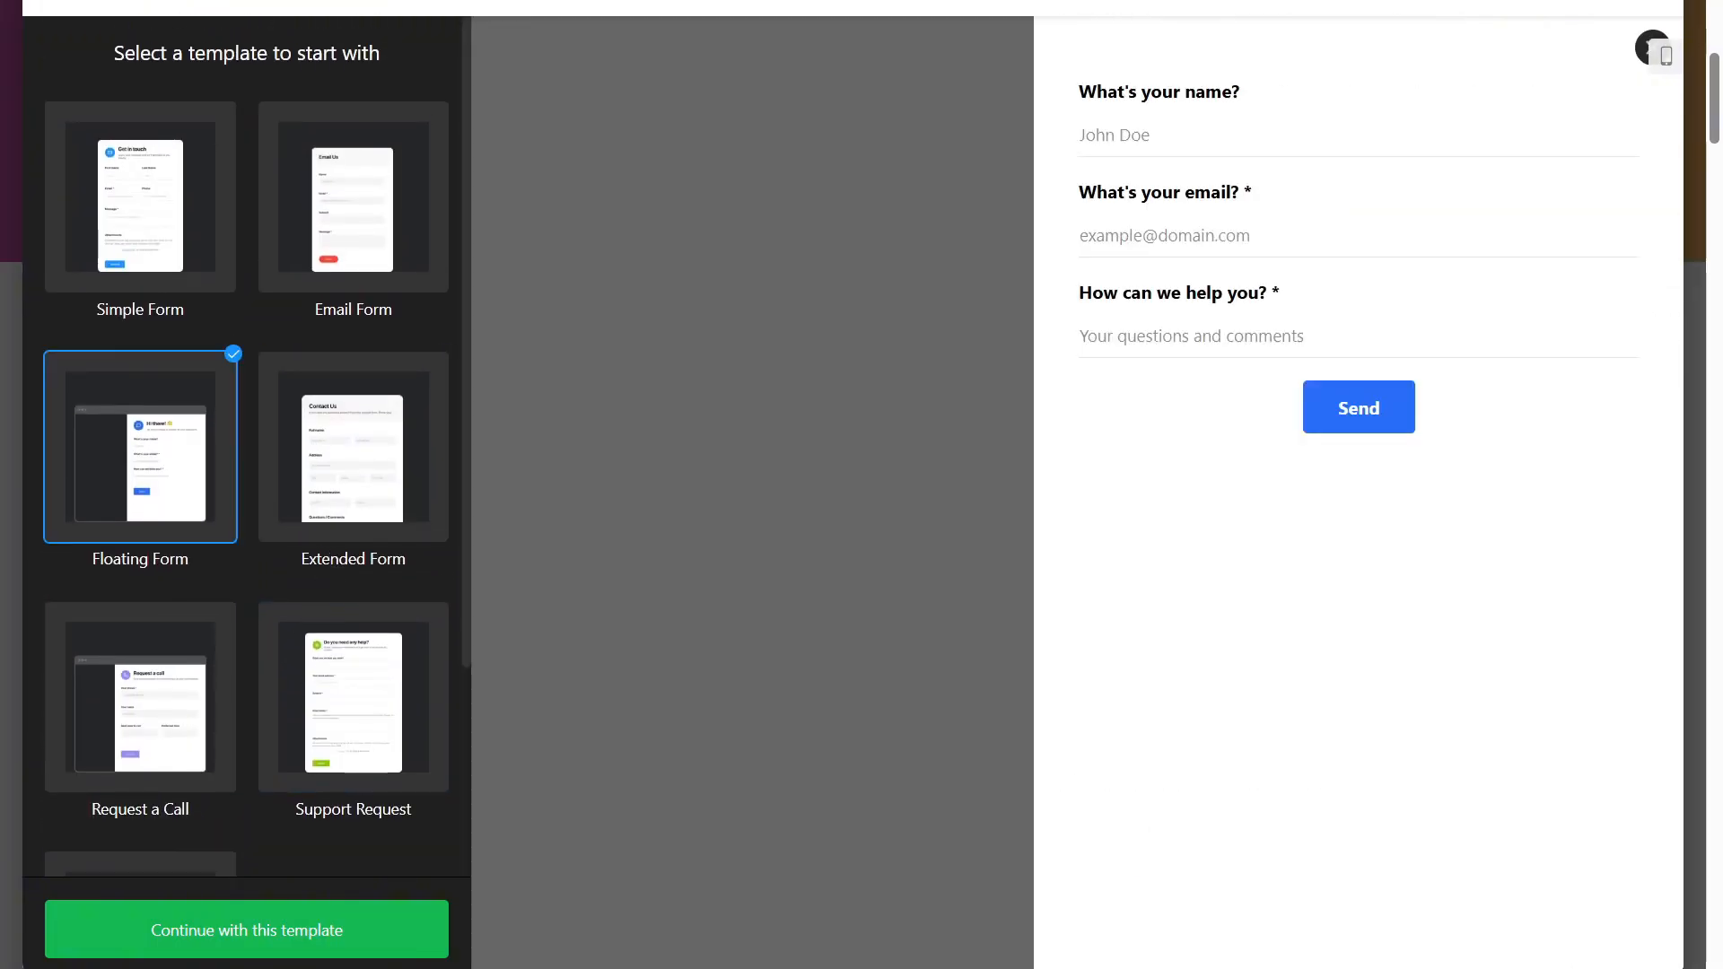
{"action": "left_click", "coordinate": [368, 226]}
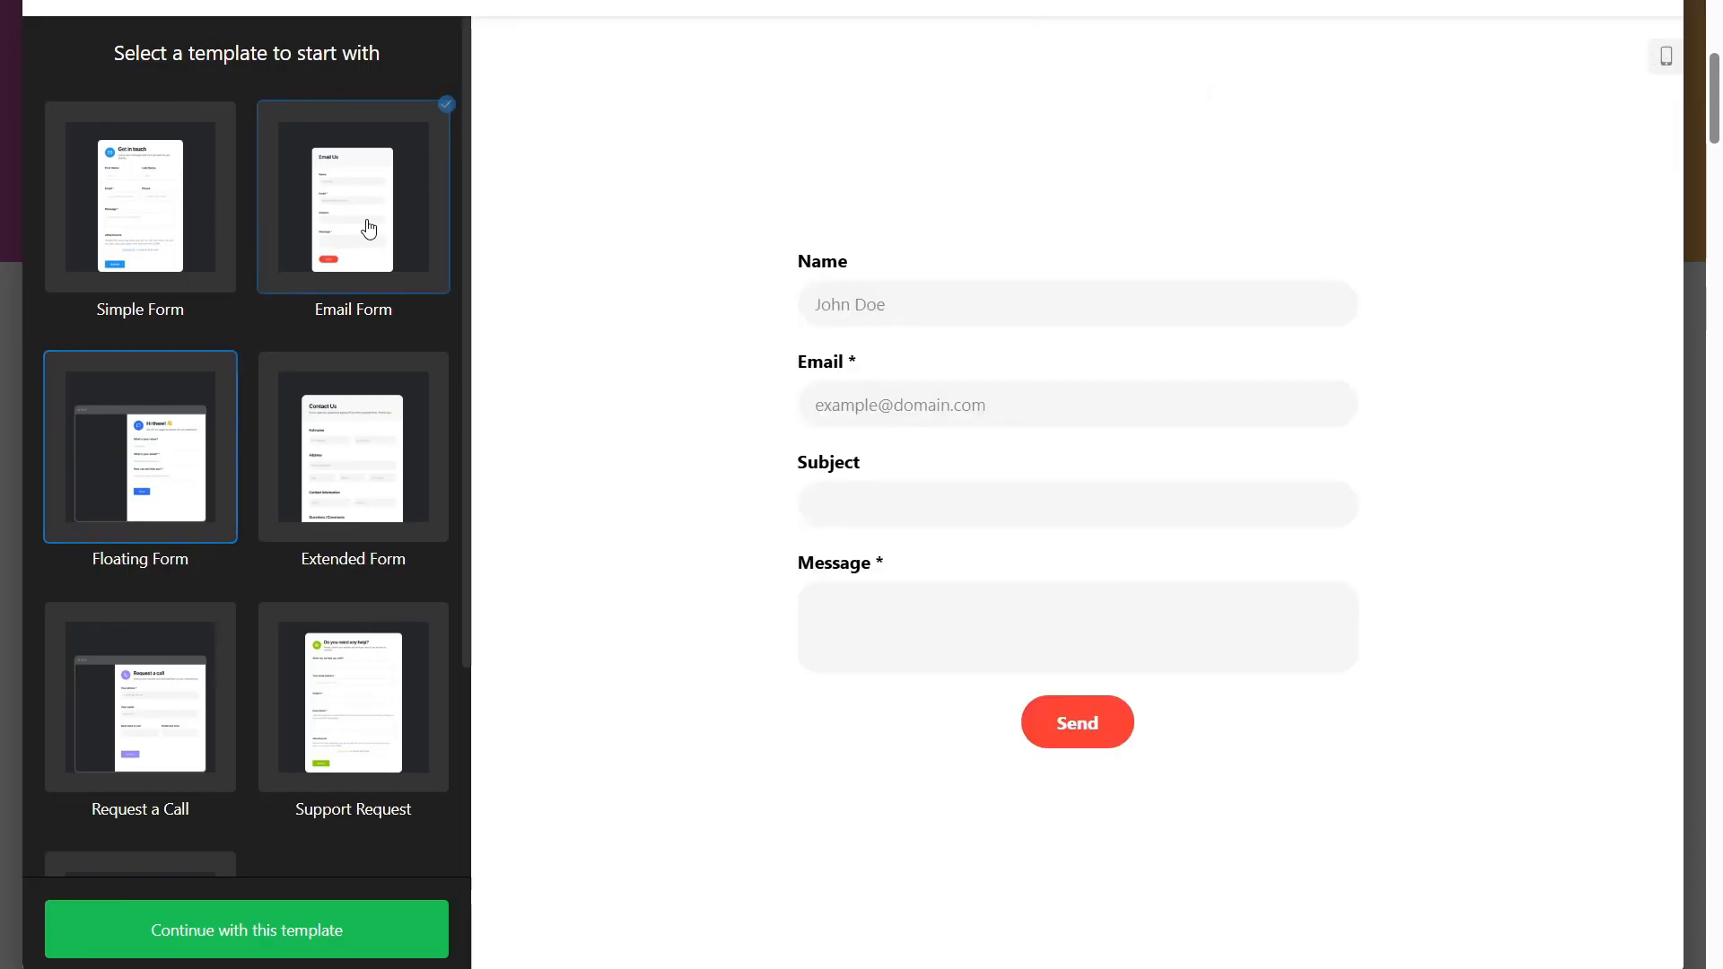
Choose the Simple Form template and continue with it to the form editor.
{"action": "left_click", "coordinate": [126, 232]}
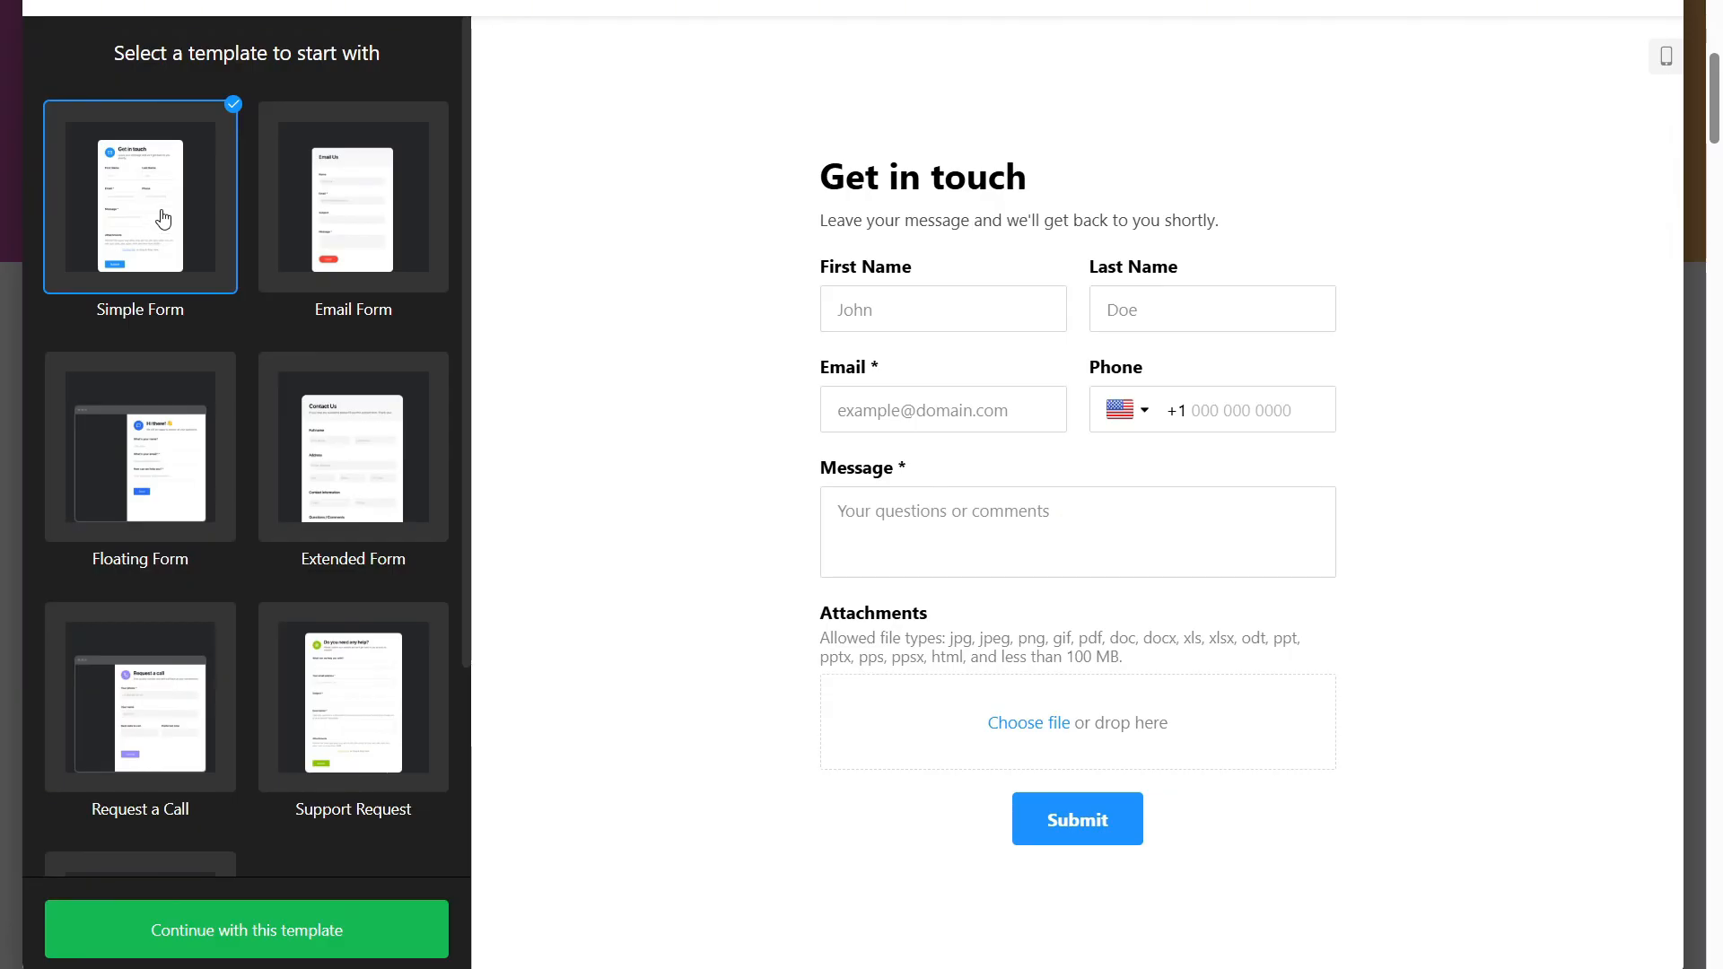
{"action": "left_click", "coordinate": [316, 931]}
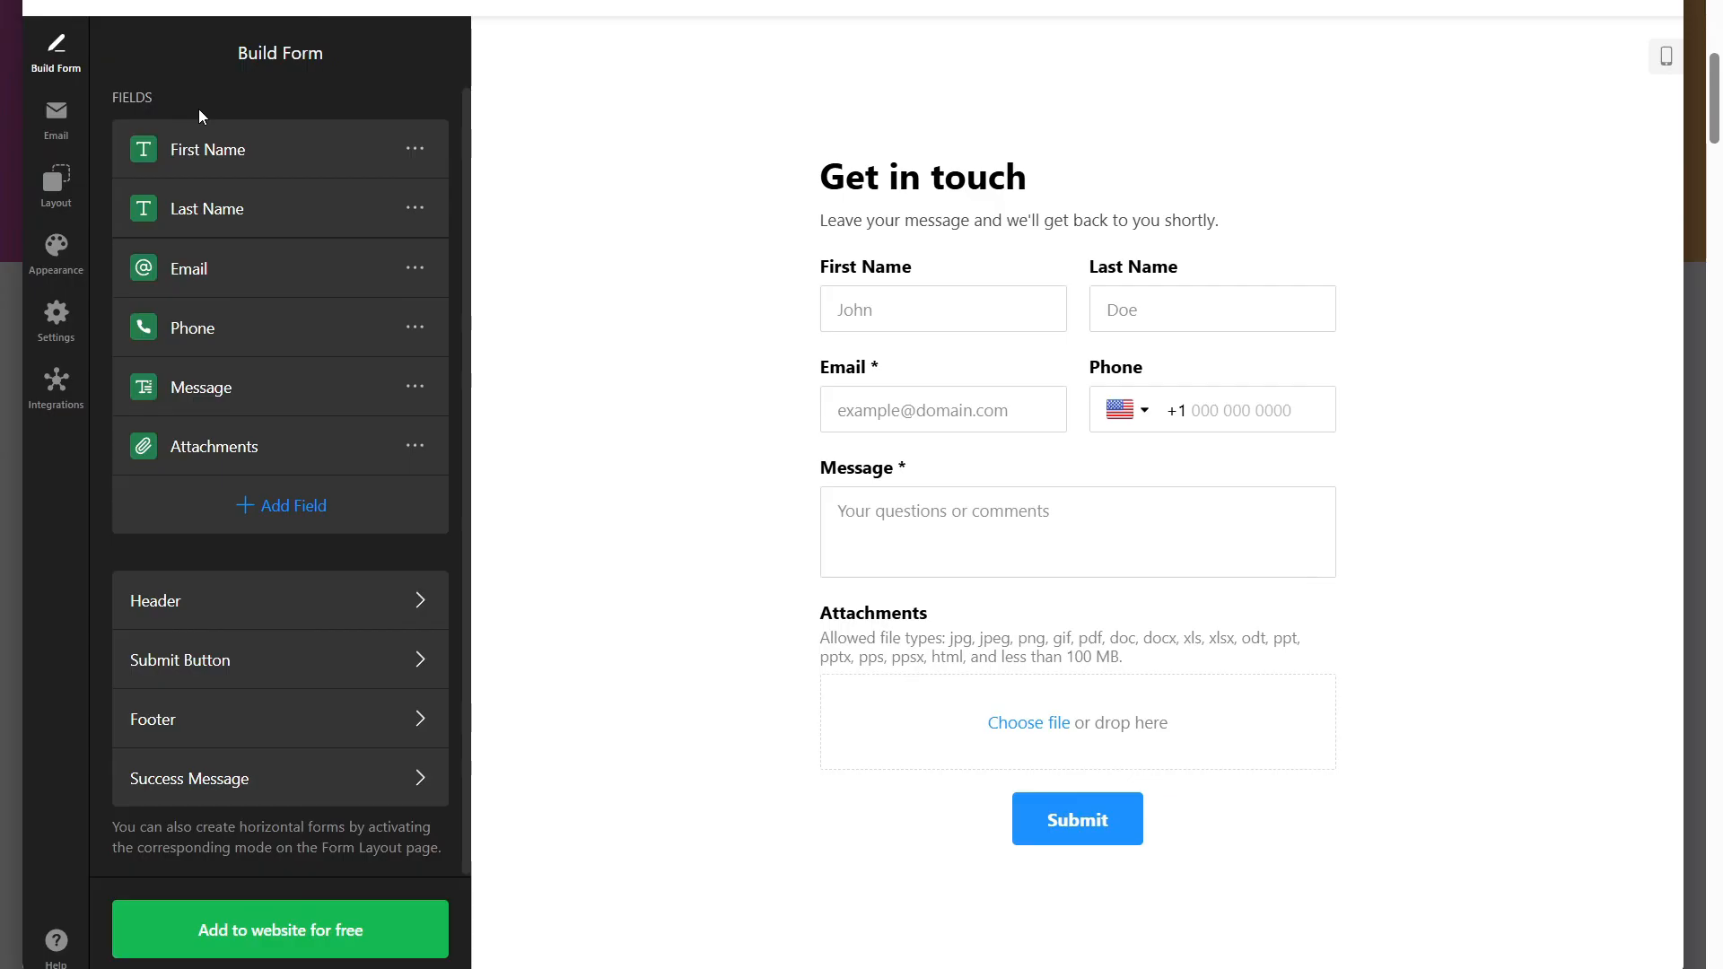
Add a Website field with its default settings to the end of the form.
{"action": "left_click", "coordinate": [284, 515]}
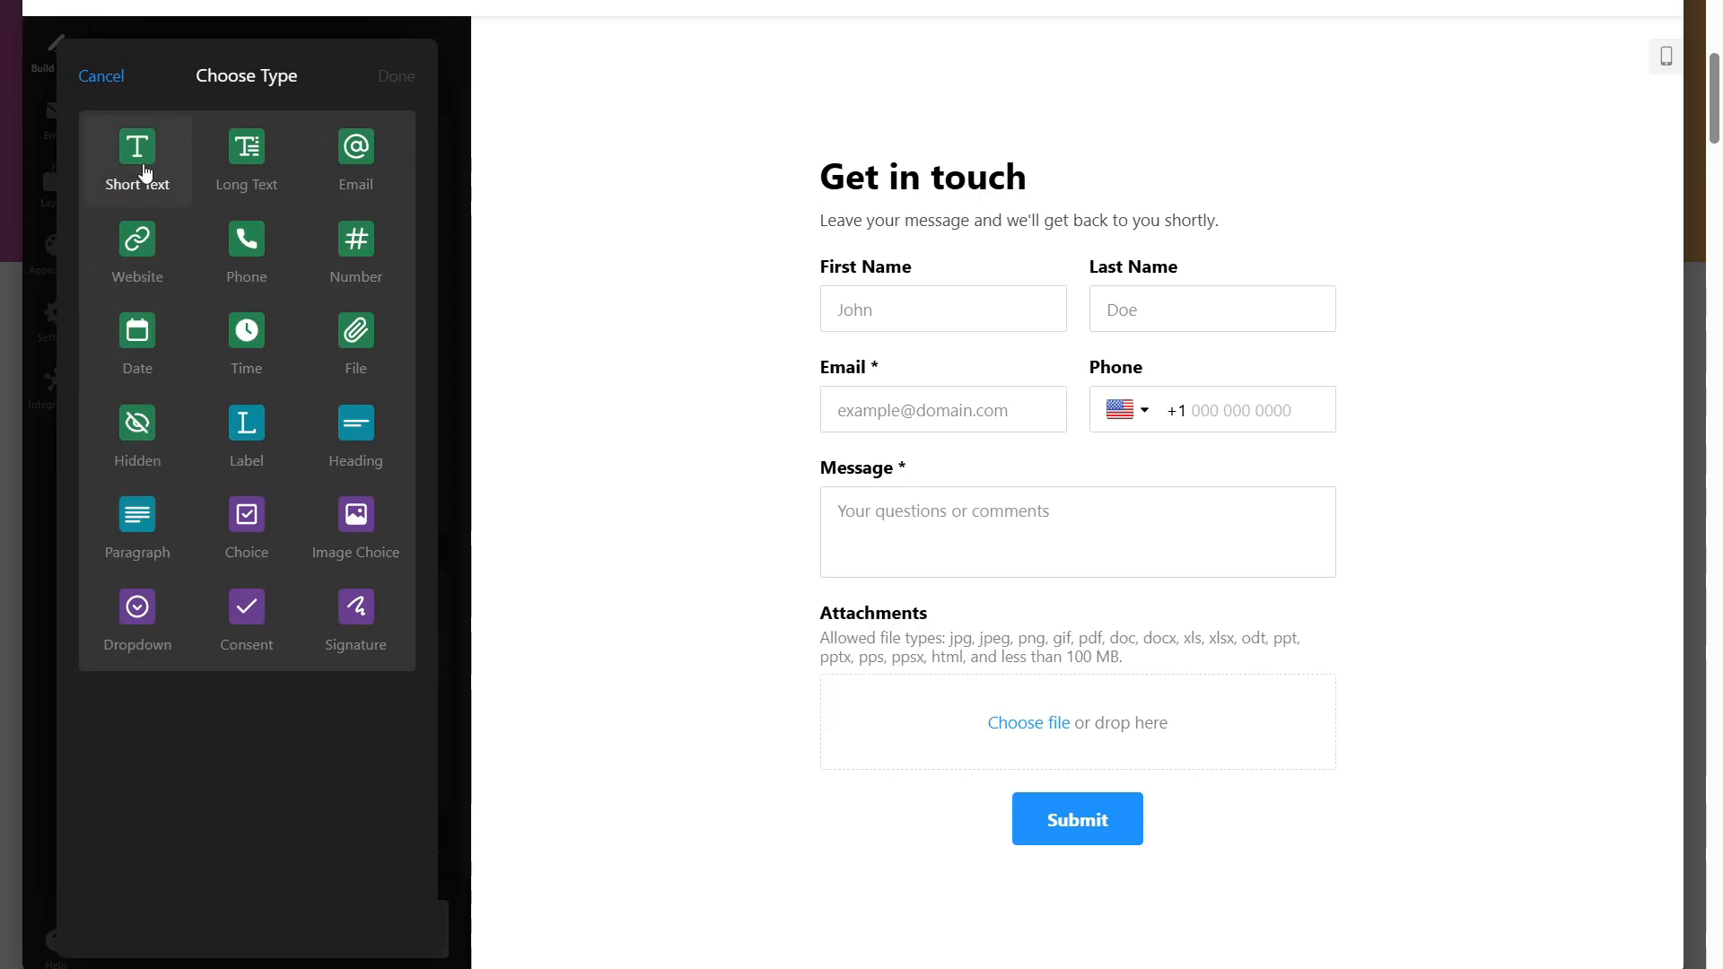
{"action": "left_click", "coordinate": [136, 251]}
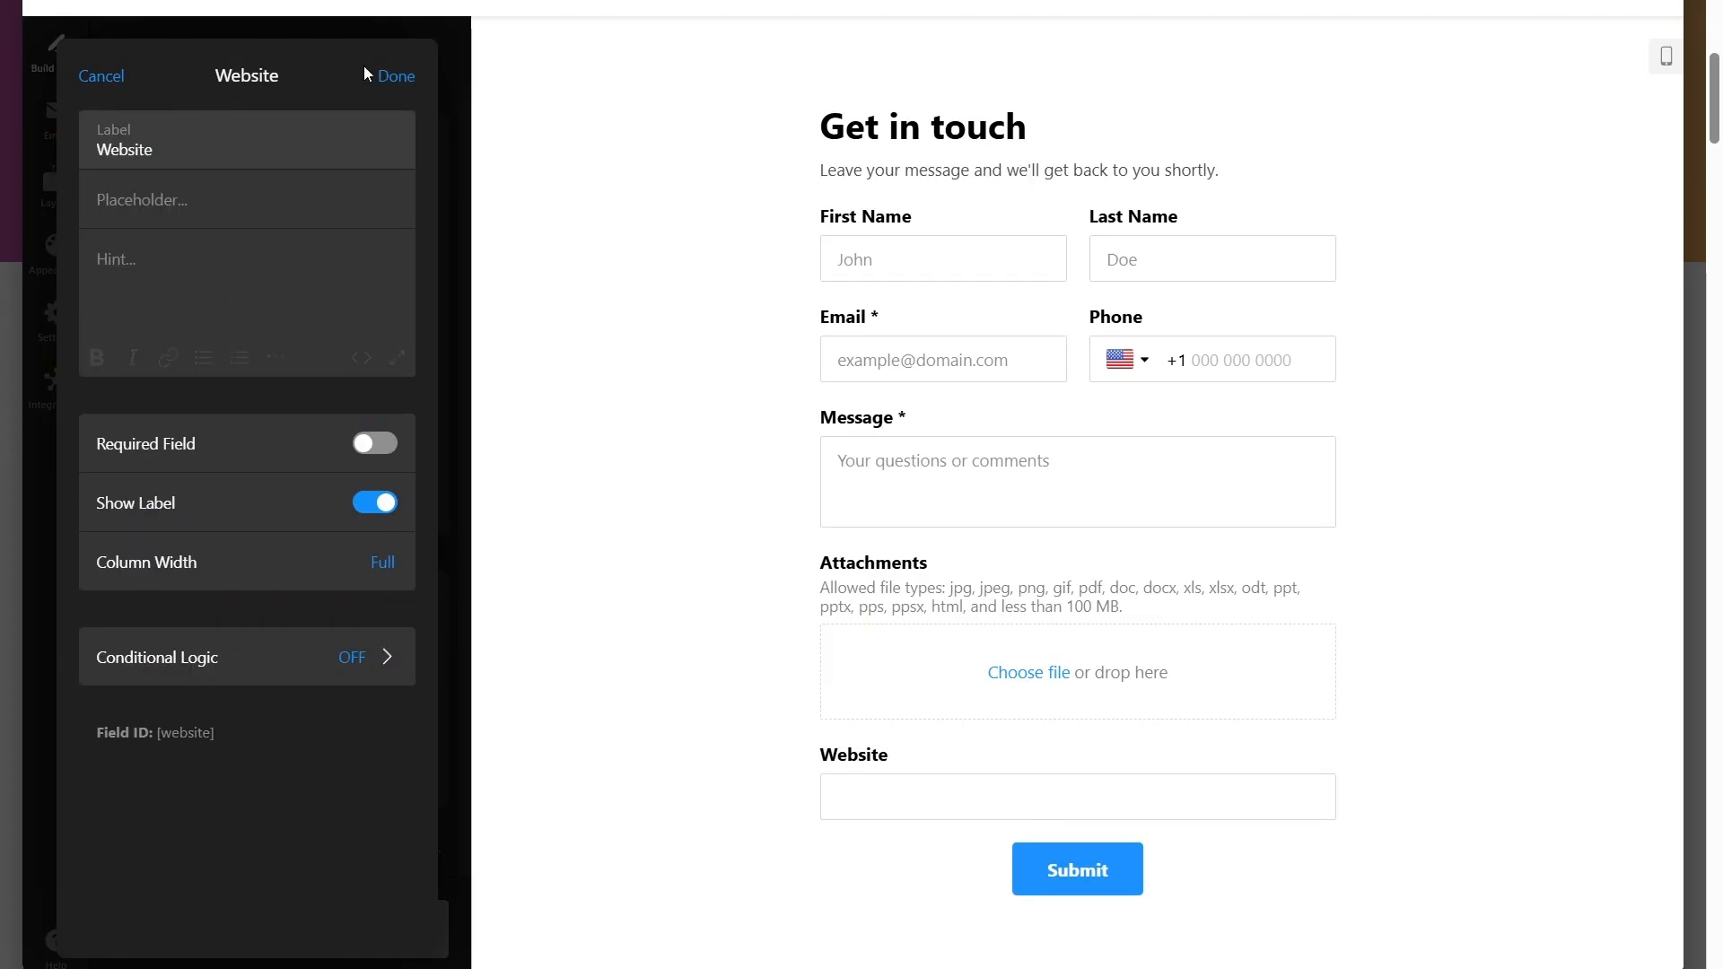
{"action": "left_click", "coordinate": [402, 75]}
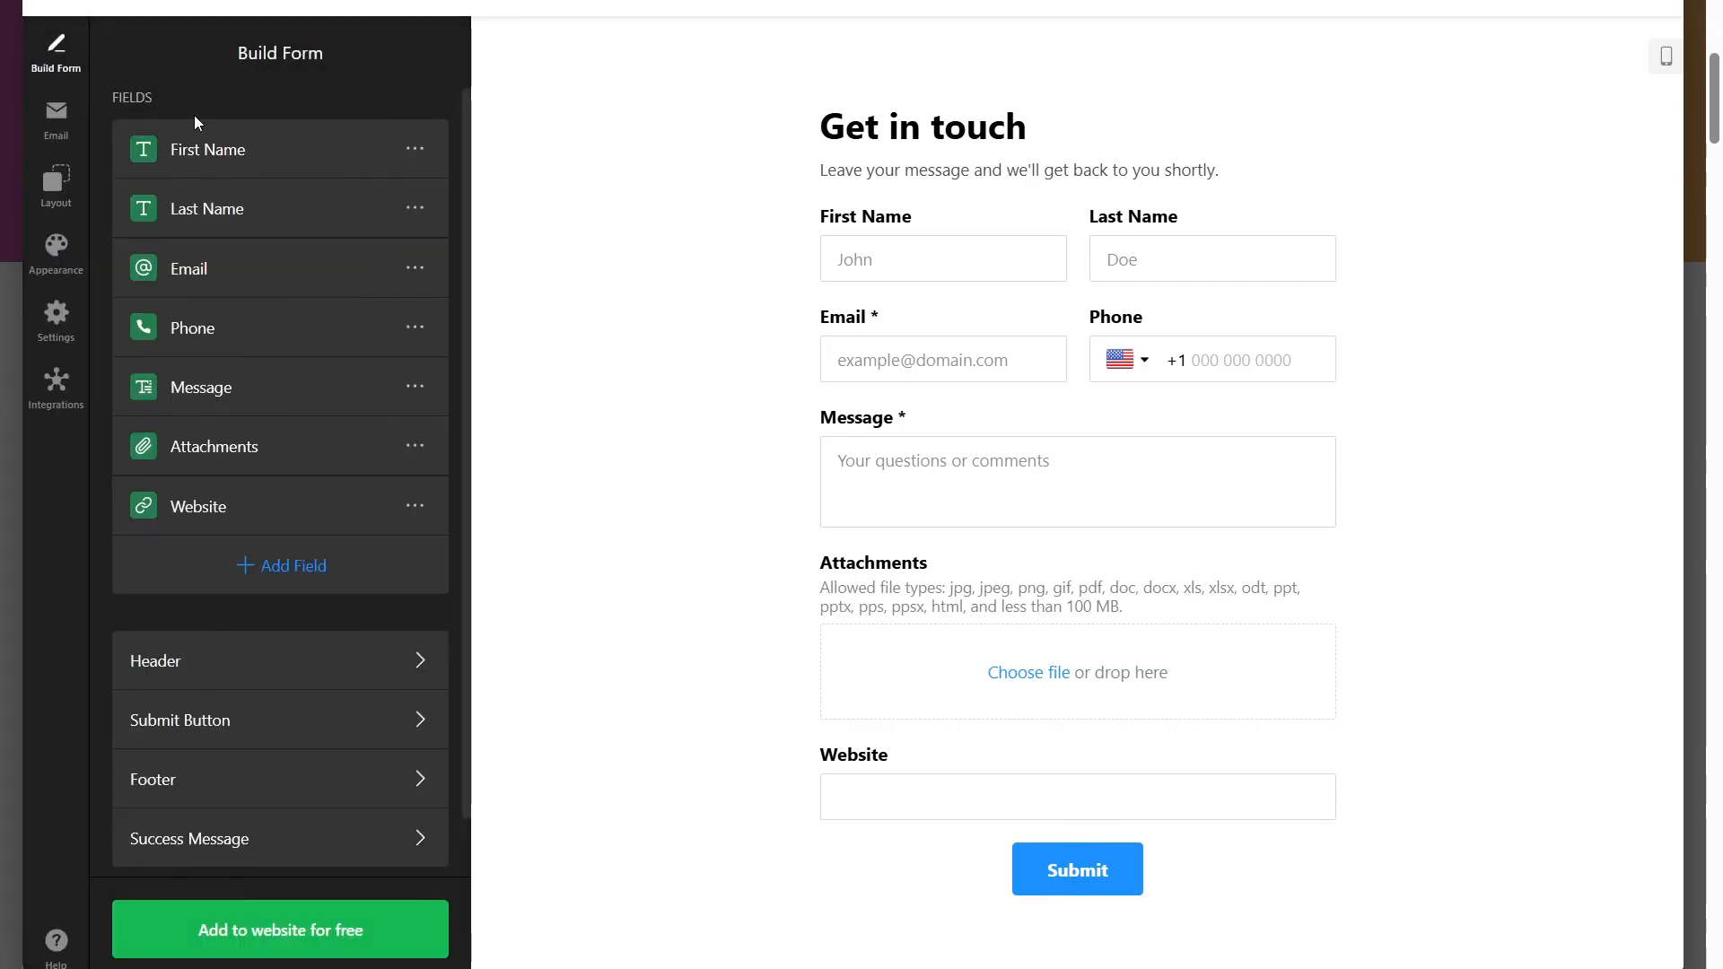
Delete the Website field from the form.
{"action": "left_click", "coordinate": [414, 507]}
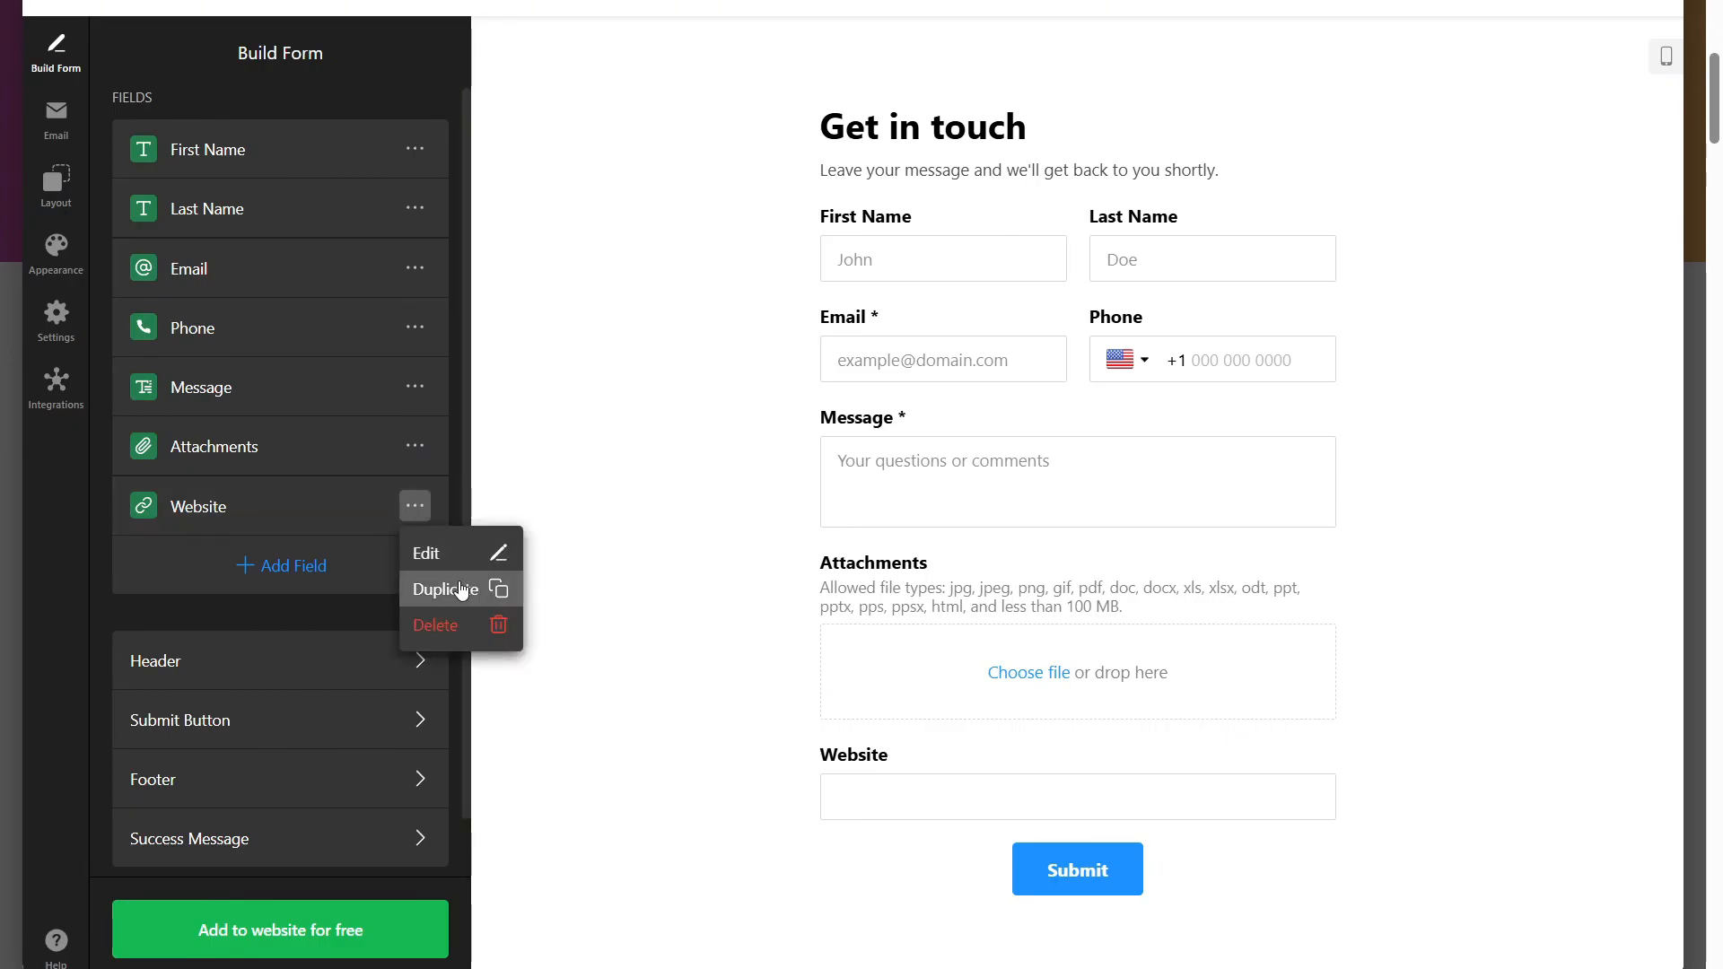
{"action": "left_click", "coordinate": [441, 625]}
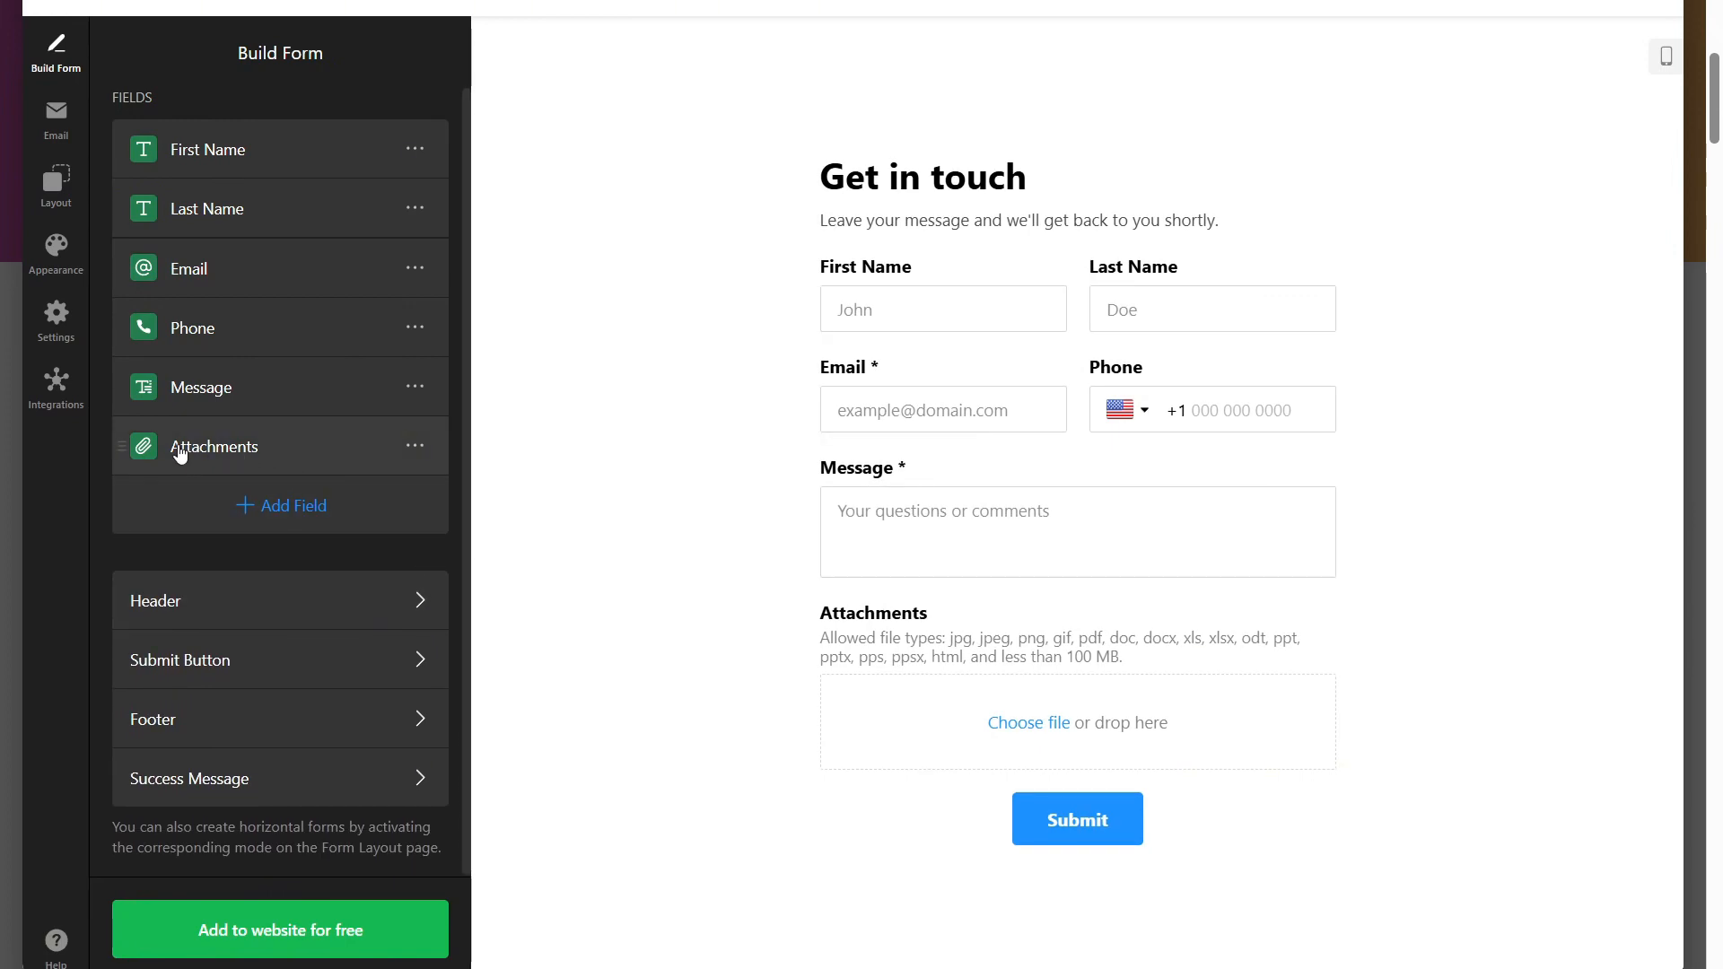
{"action": "mouse_move", "coordinate": [179, 453]}
{"action": "left_mouse_down"}
{"action": "mouse_move", "coordinate": [190, 161]}
{"action": "mouse_move", "coordinate": [189, 448]}
{"action": "left_mouse_up"}
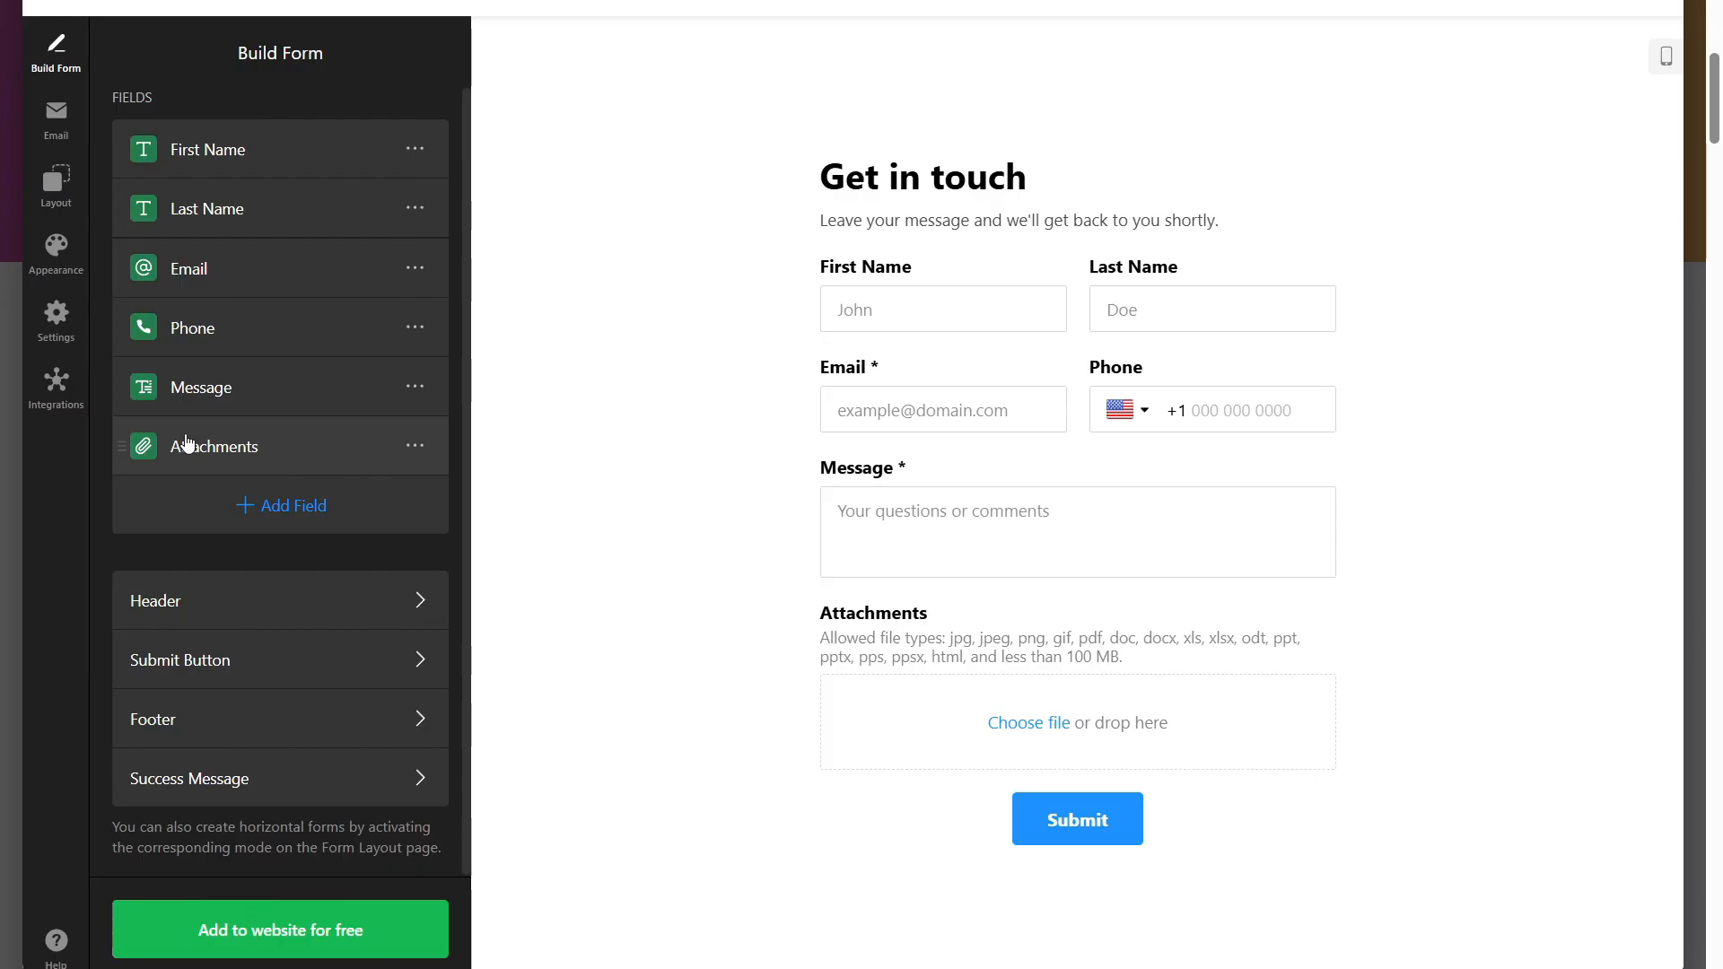
Open the form's header settings and switch the header off and back on.
{"action": "left_click", "coordinate": [219, 612]}
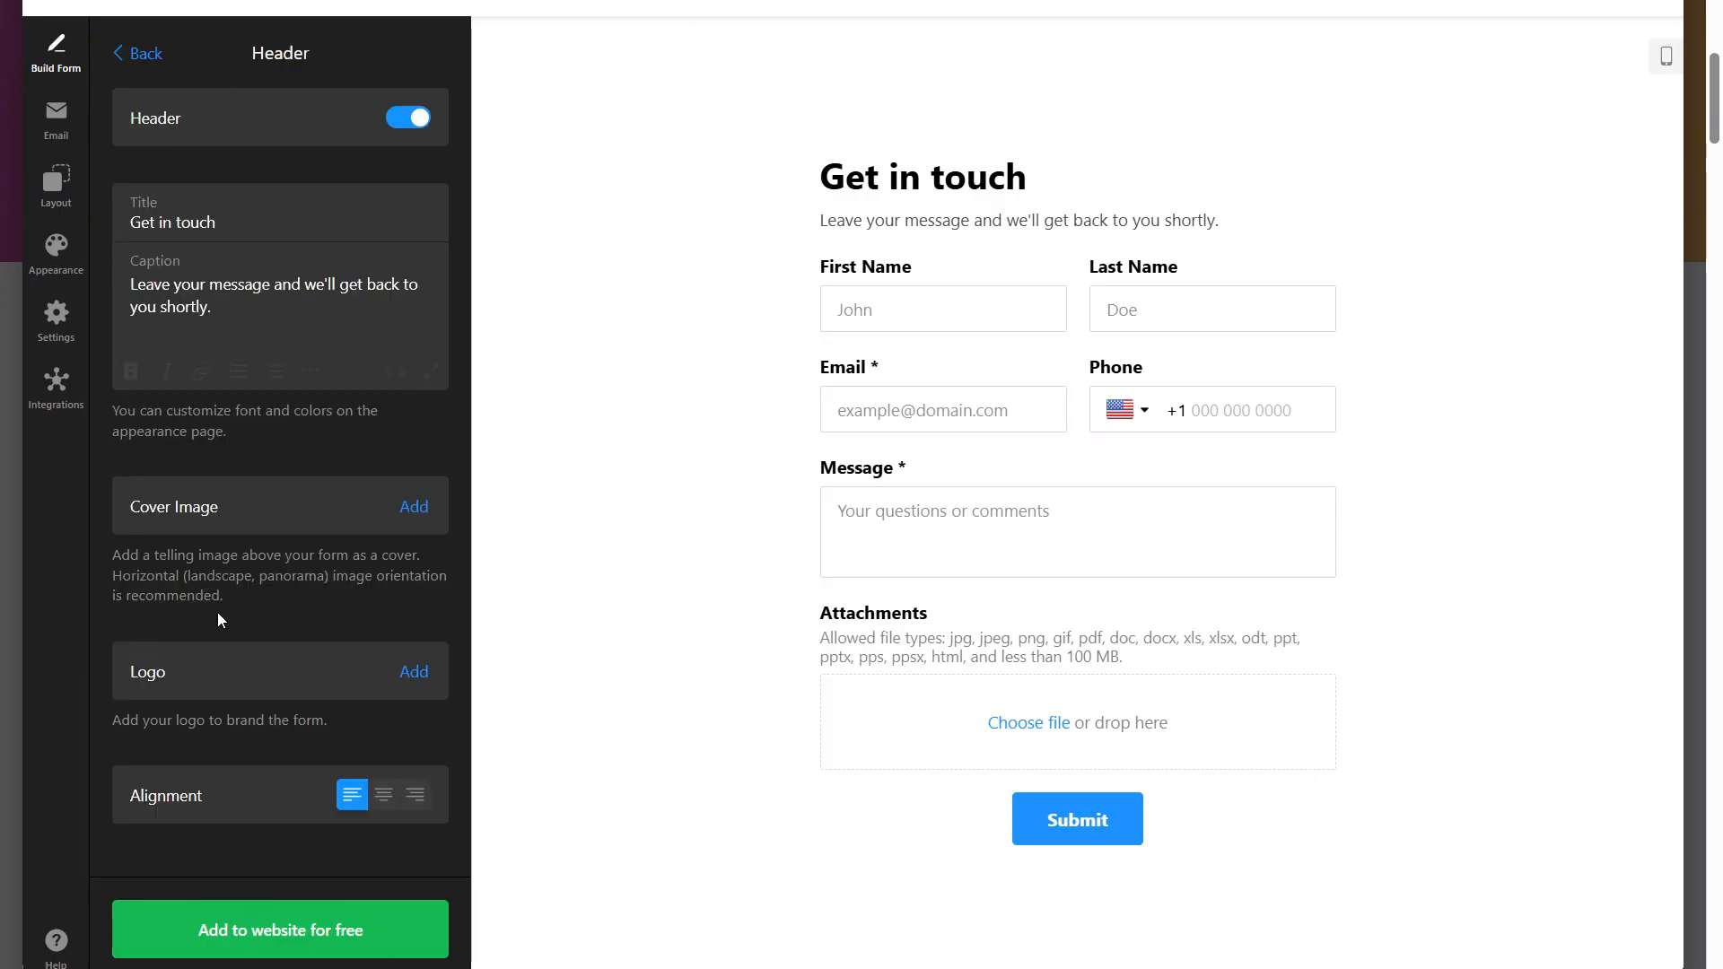
{"action": "left_click", "coordinate": [397, 132]}
{"action": "left_click", "coordinate": [398, 133]}
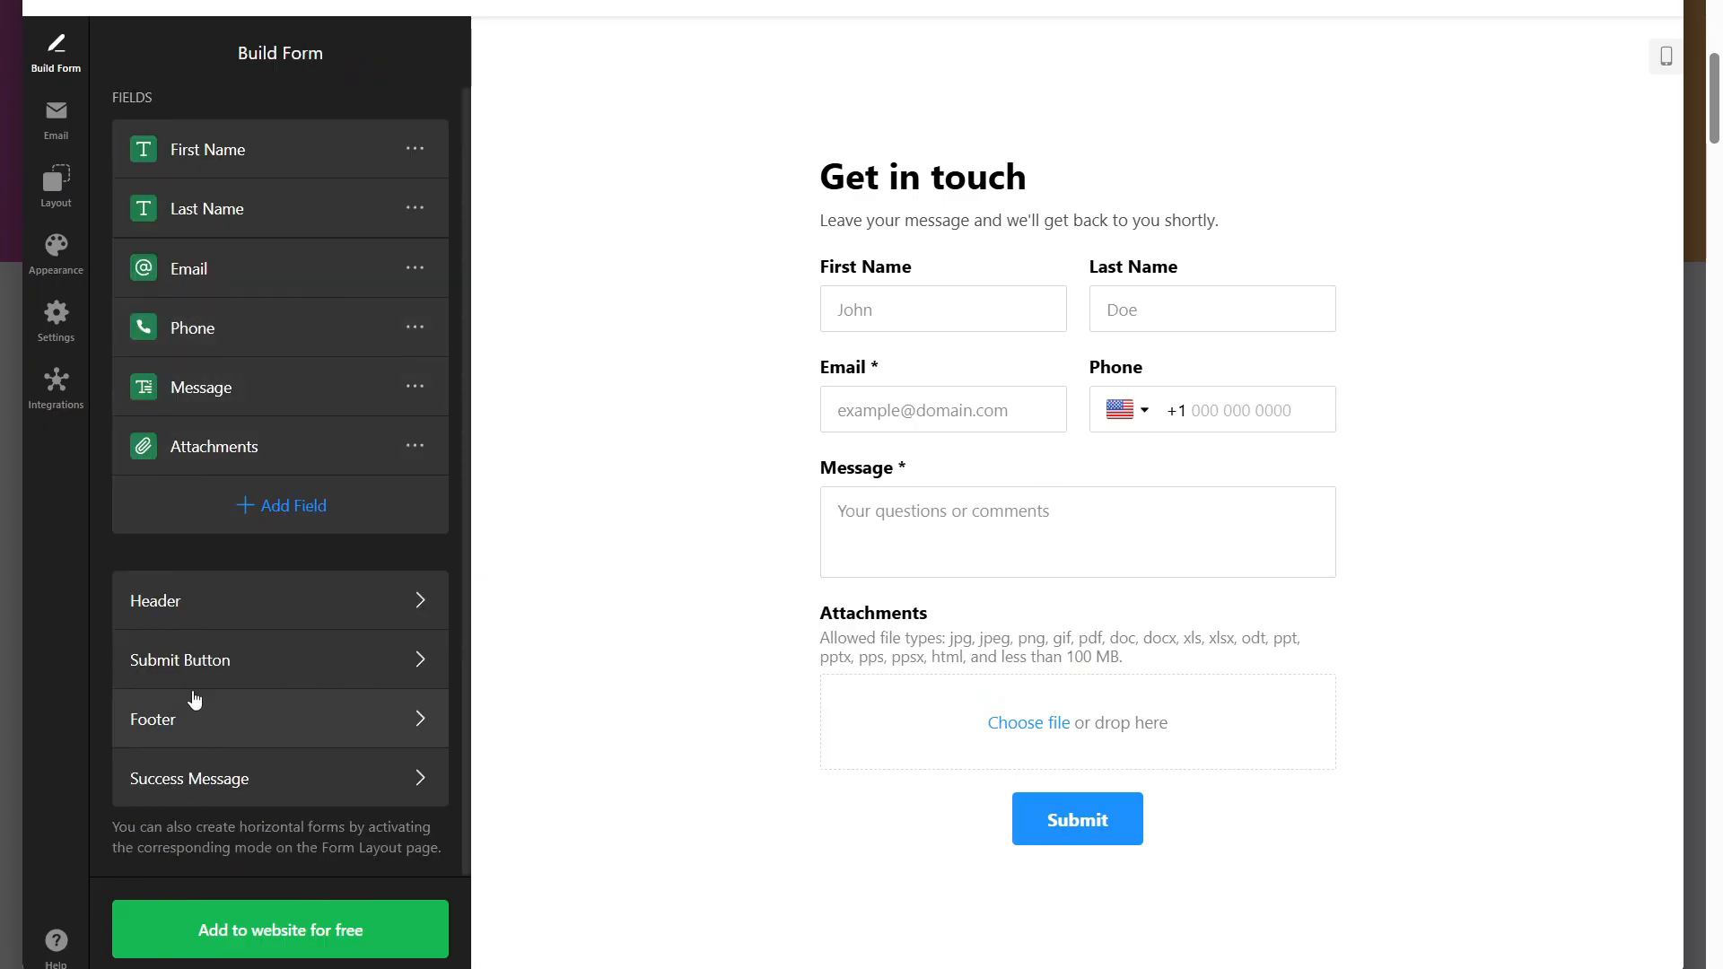
Align the form's submit button to the left.
{"action": "left_click", "coordinate": [199, 678]}
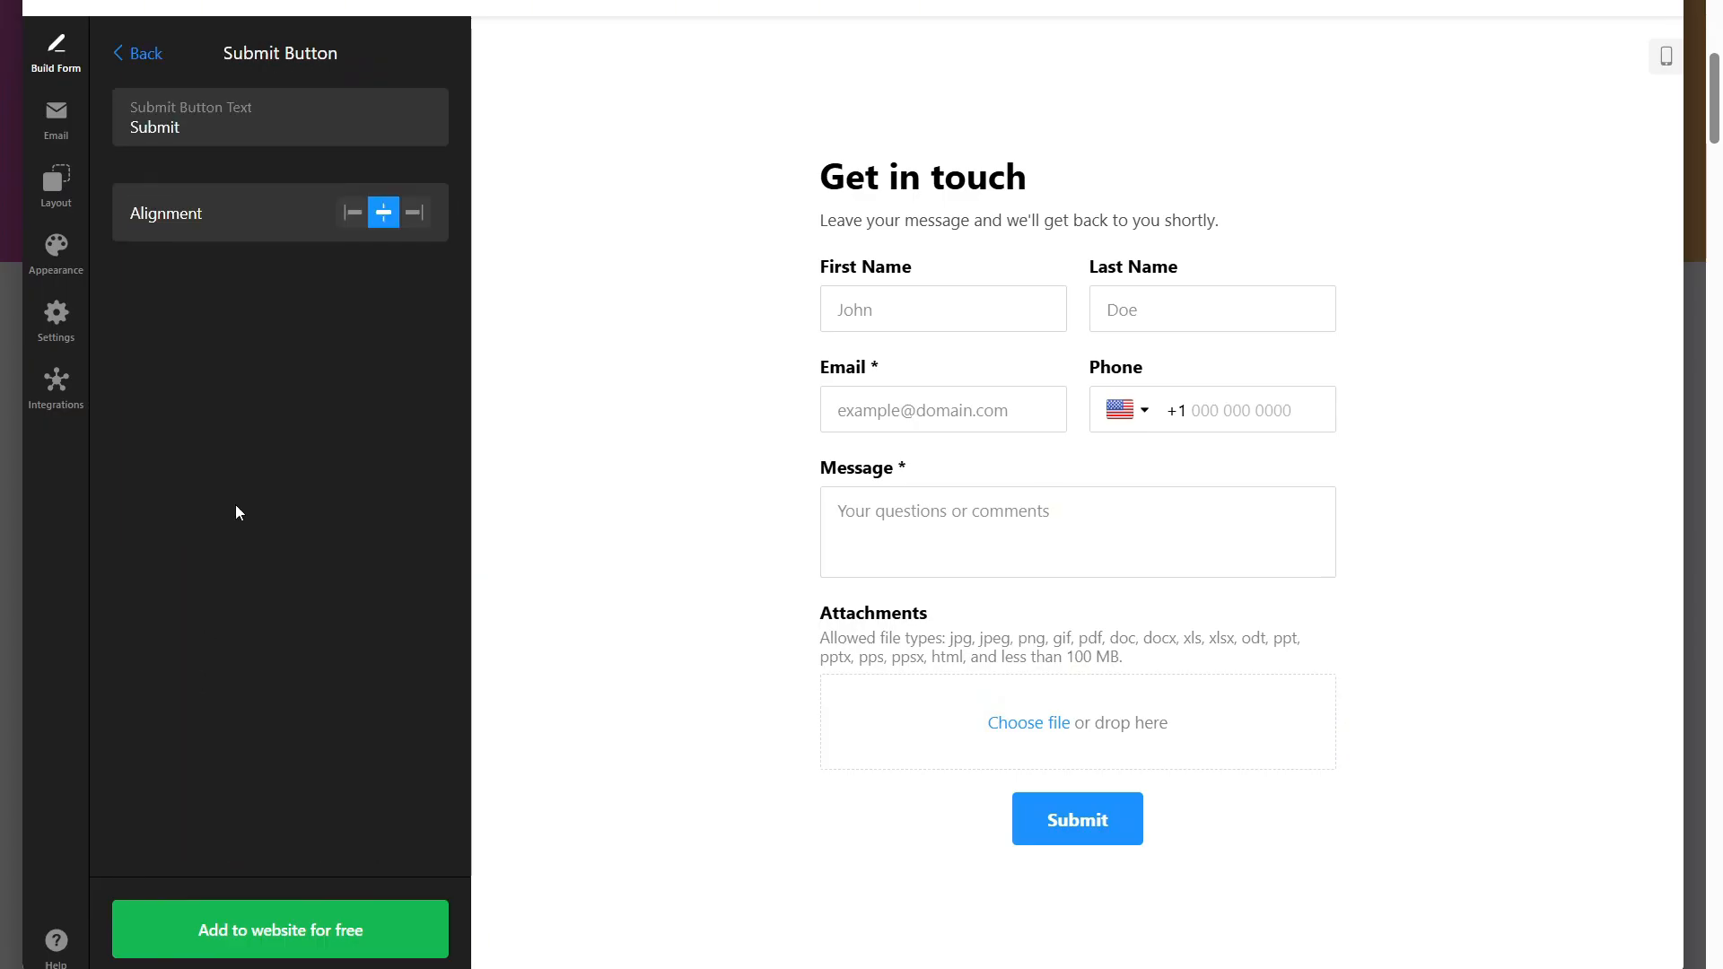
{"action": "left_click", "coordinate": [352, 214]}
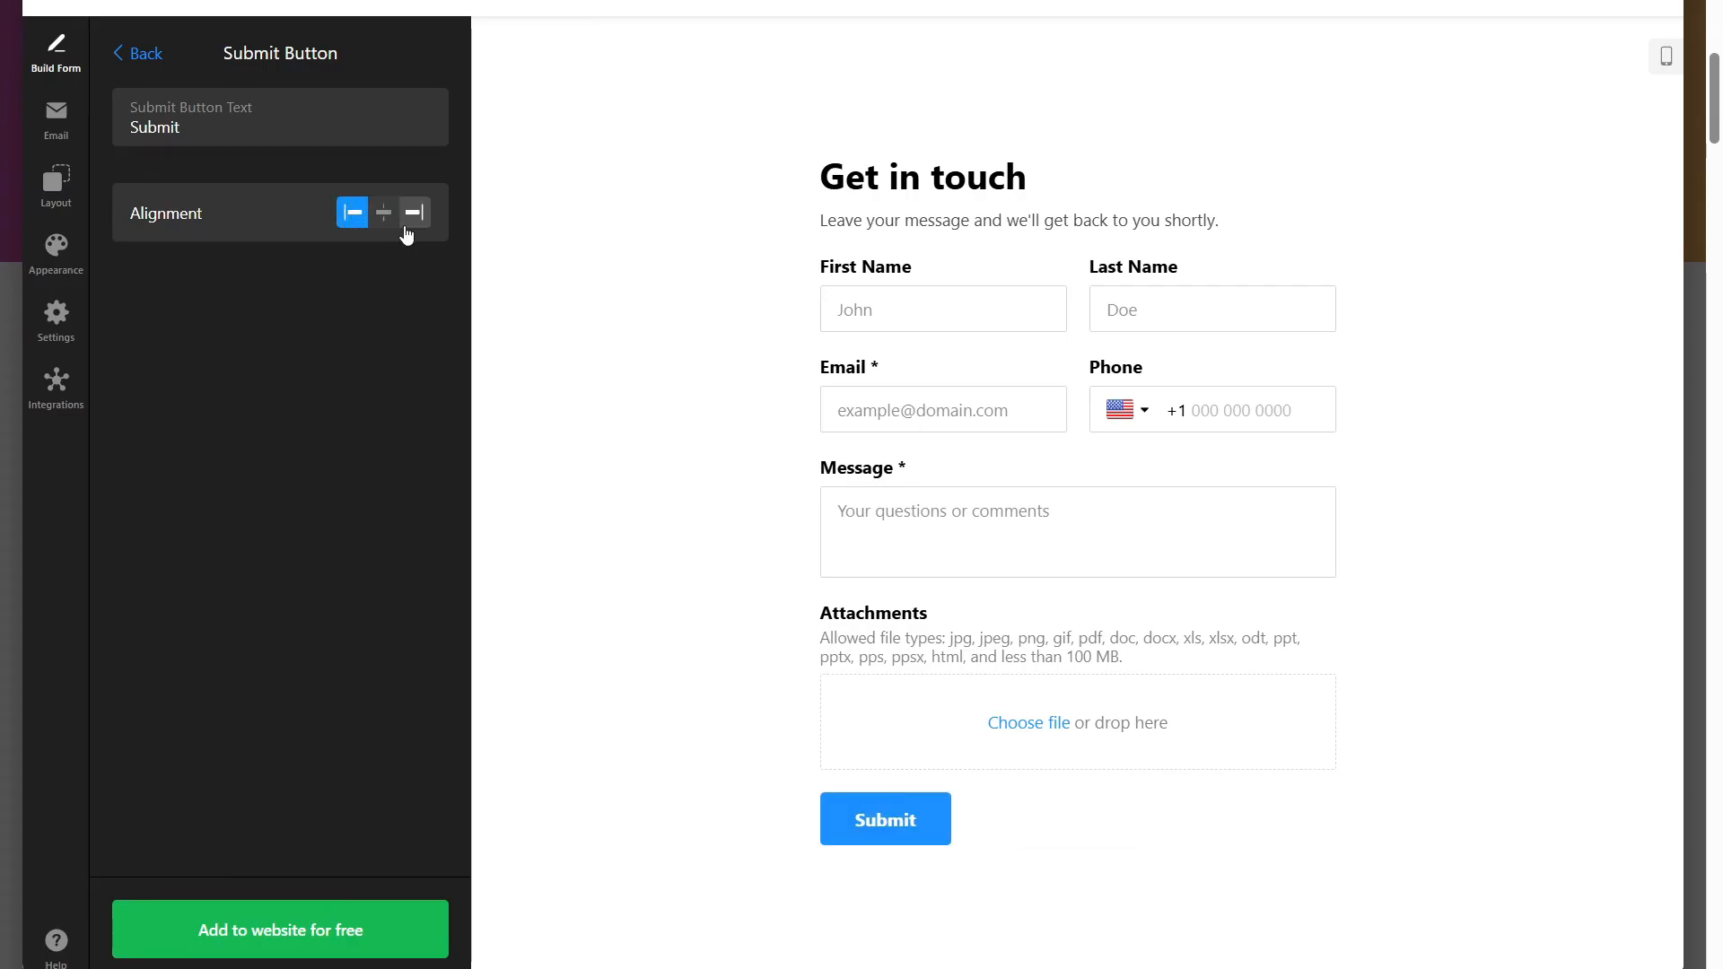
Check the email notification options, then try the Floating Pane embed type positioned left and return to Inline.
{"action": "left_click", "coordinate": [58, 122]}
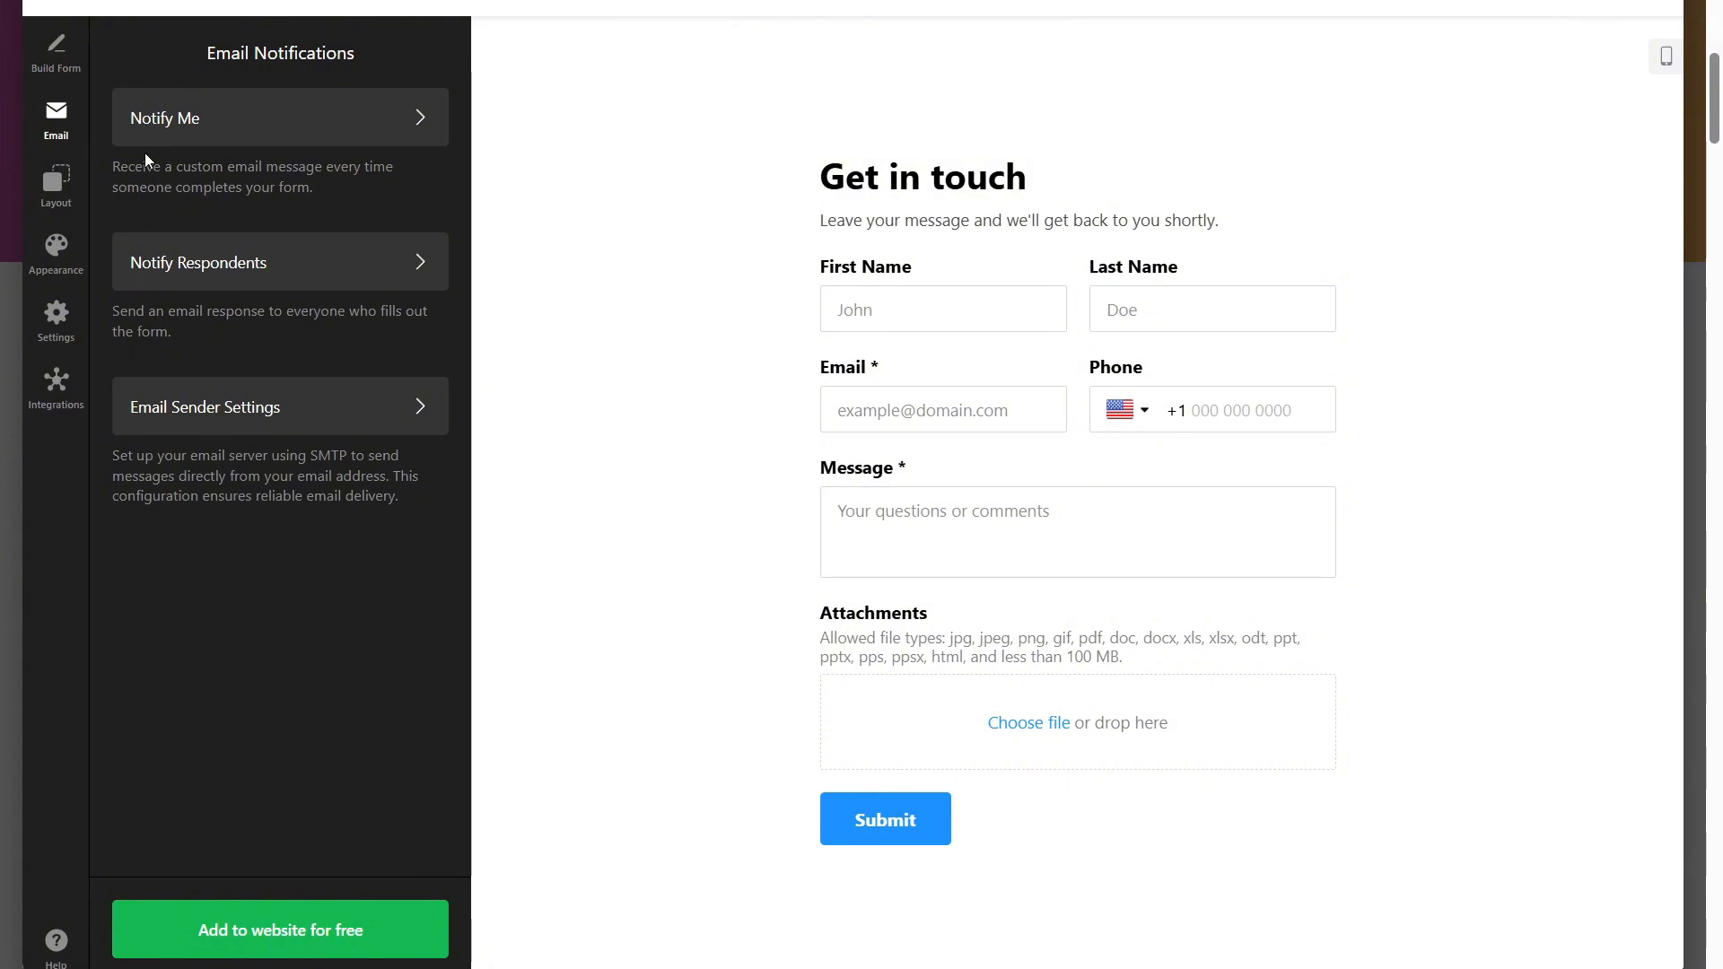
{"action": "left_click", "coordinate": [81, 190]}
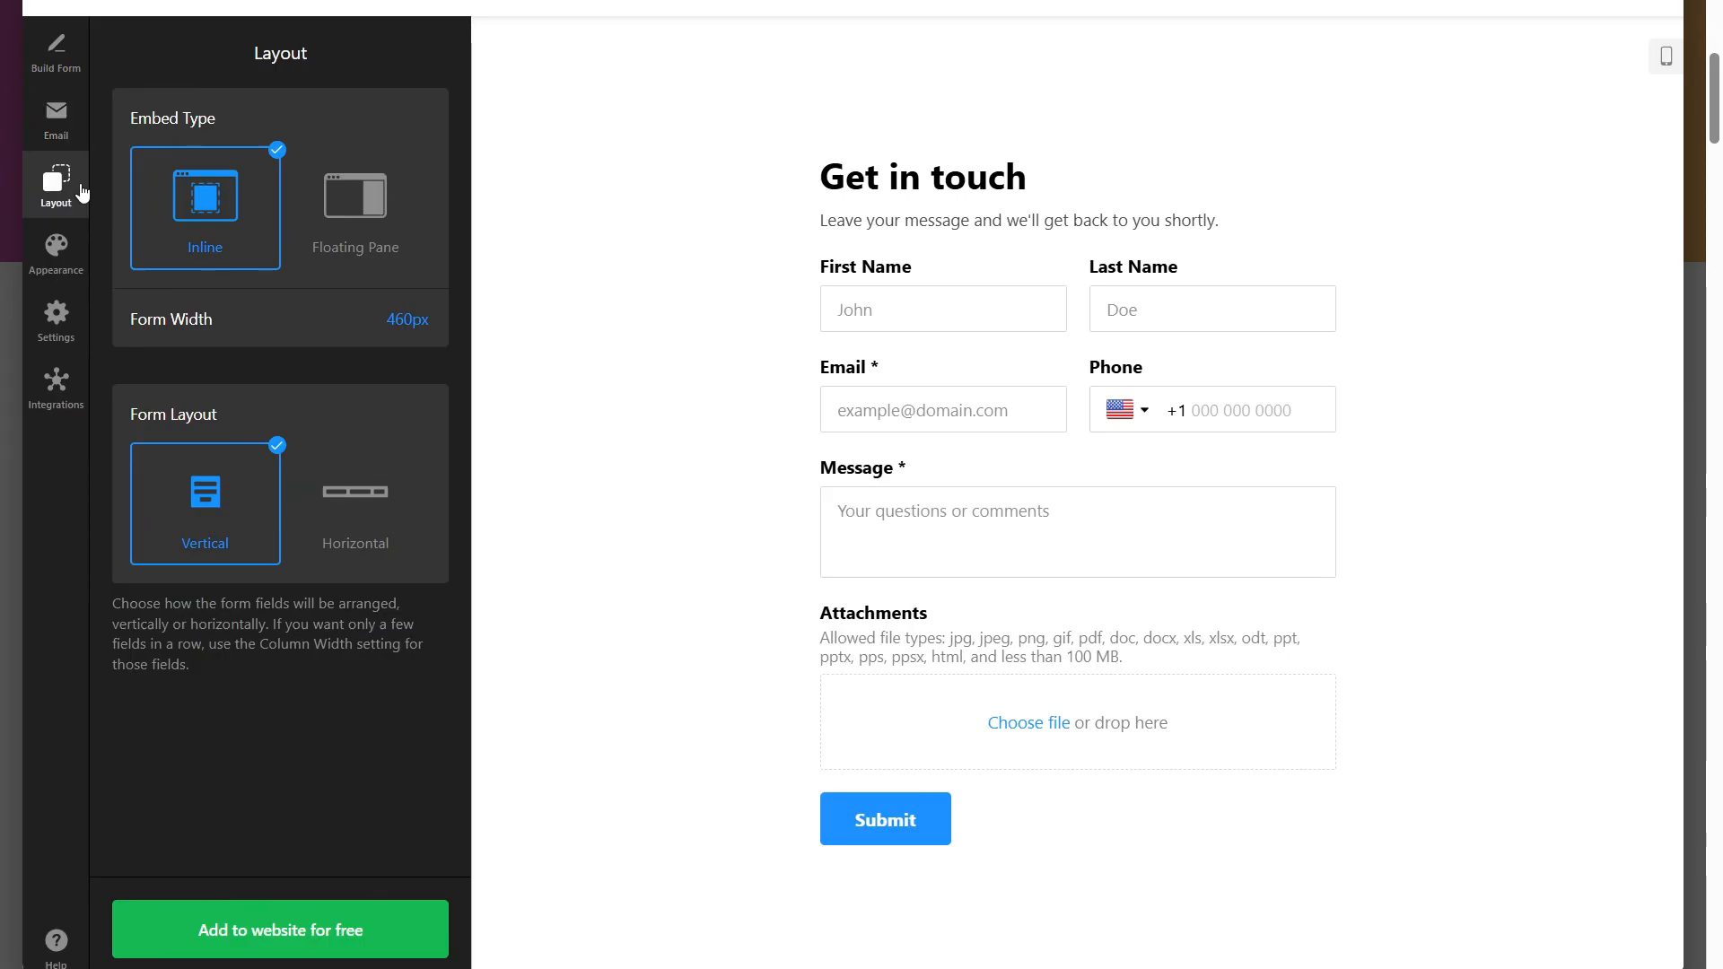
{"action": "left_click", "coordinate": [368, 225]}
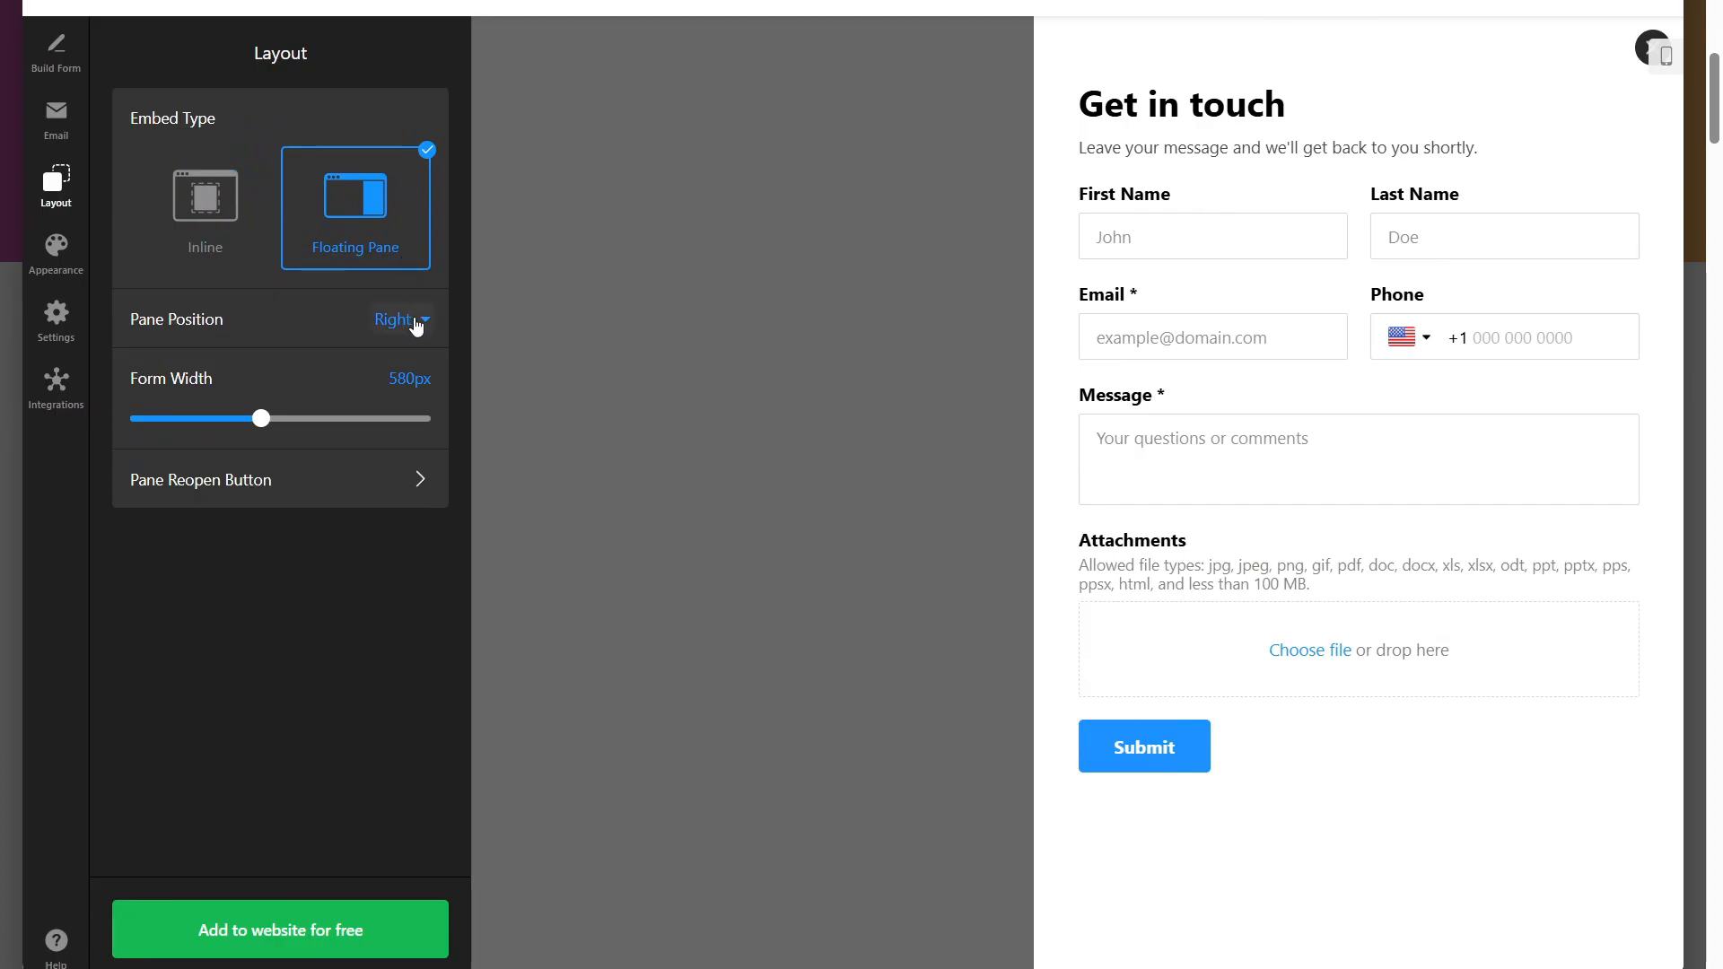
{"action": "left_click", "coordinate": [416, 323]}
{"action": "left_click", "coordinate": [390, 404]}
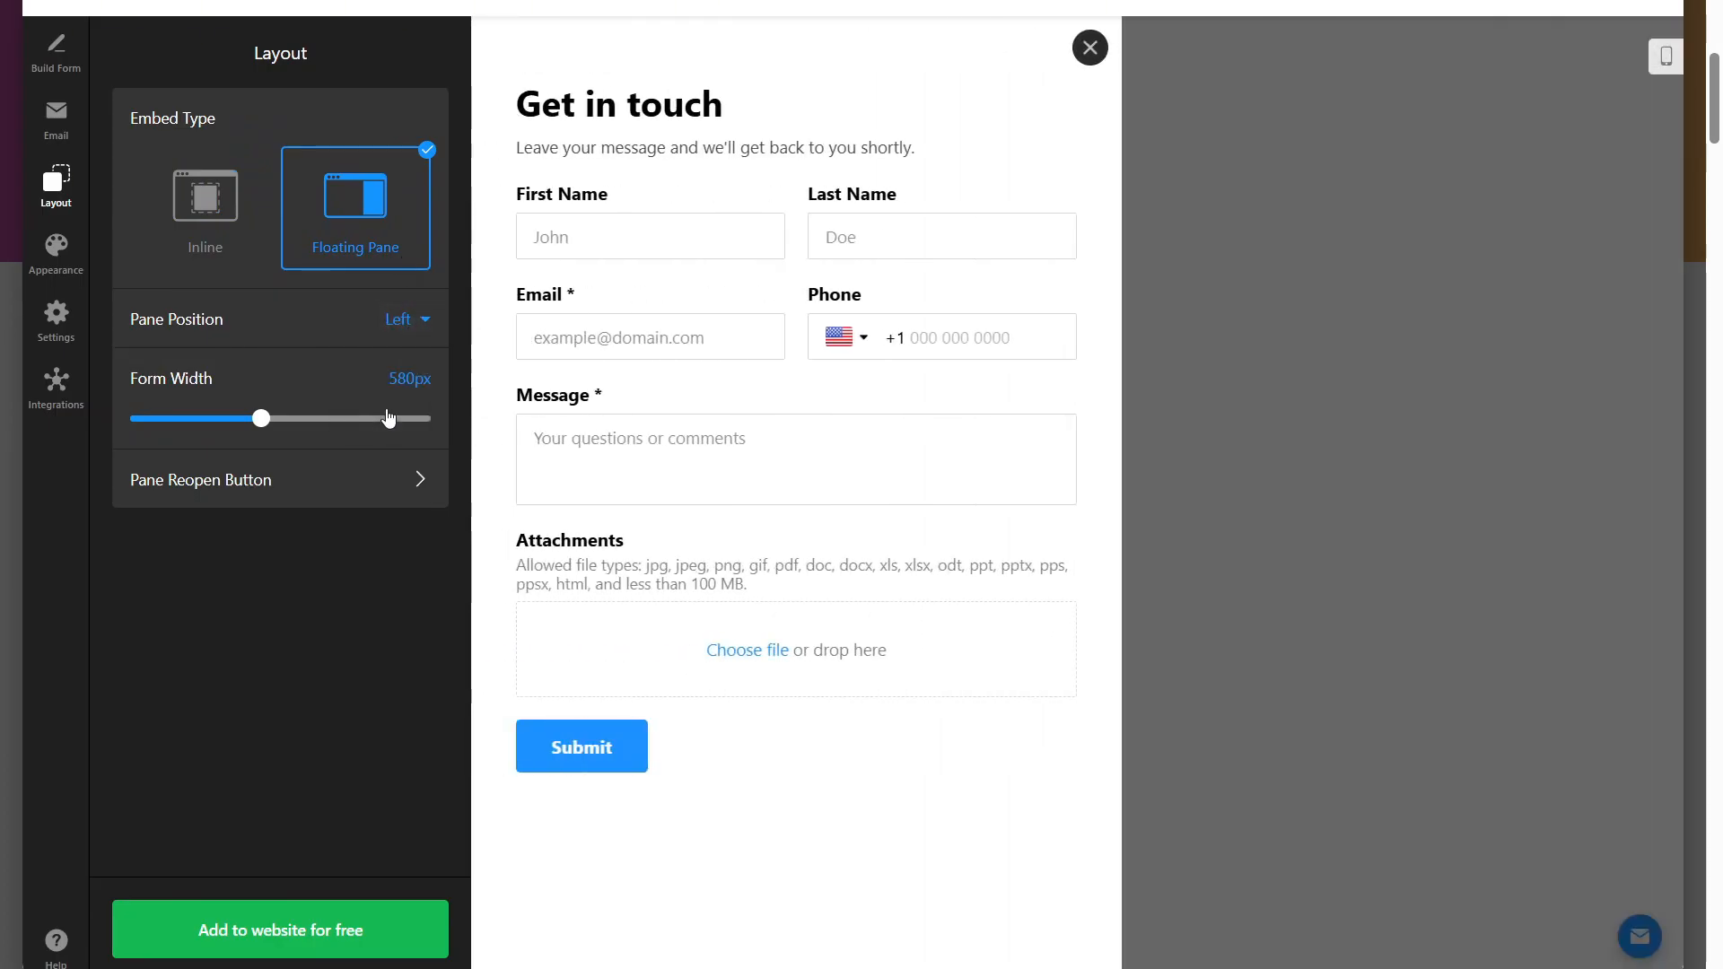
{"action": "left_click", "coordinate": [216, 252]}
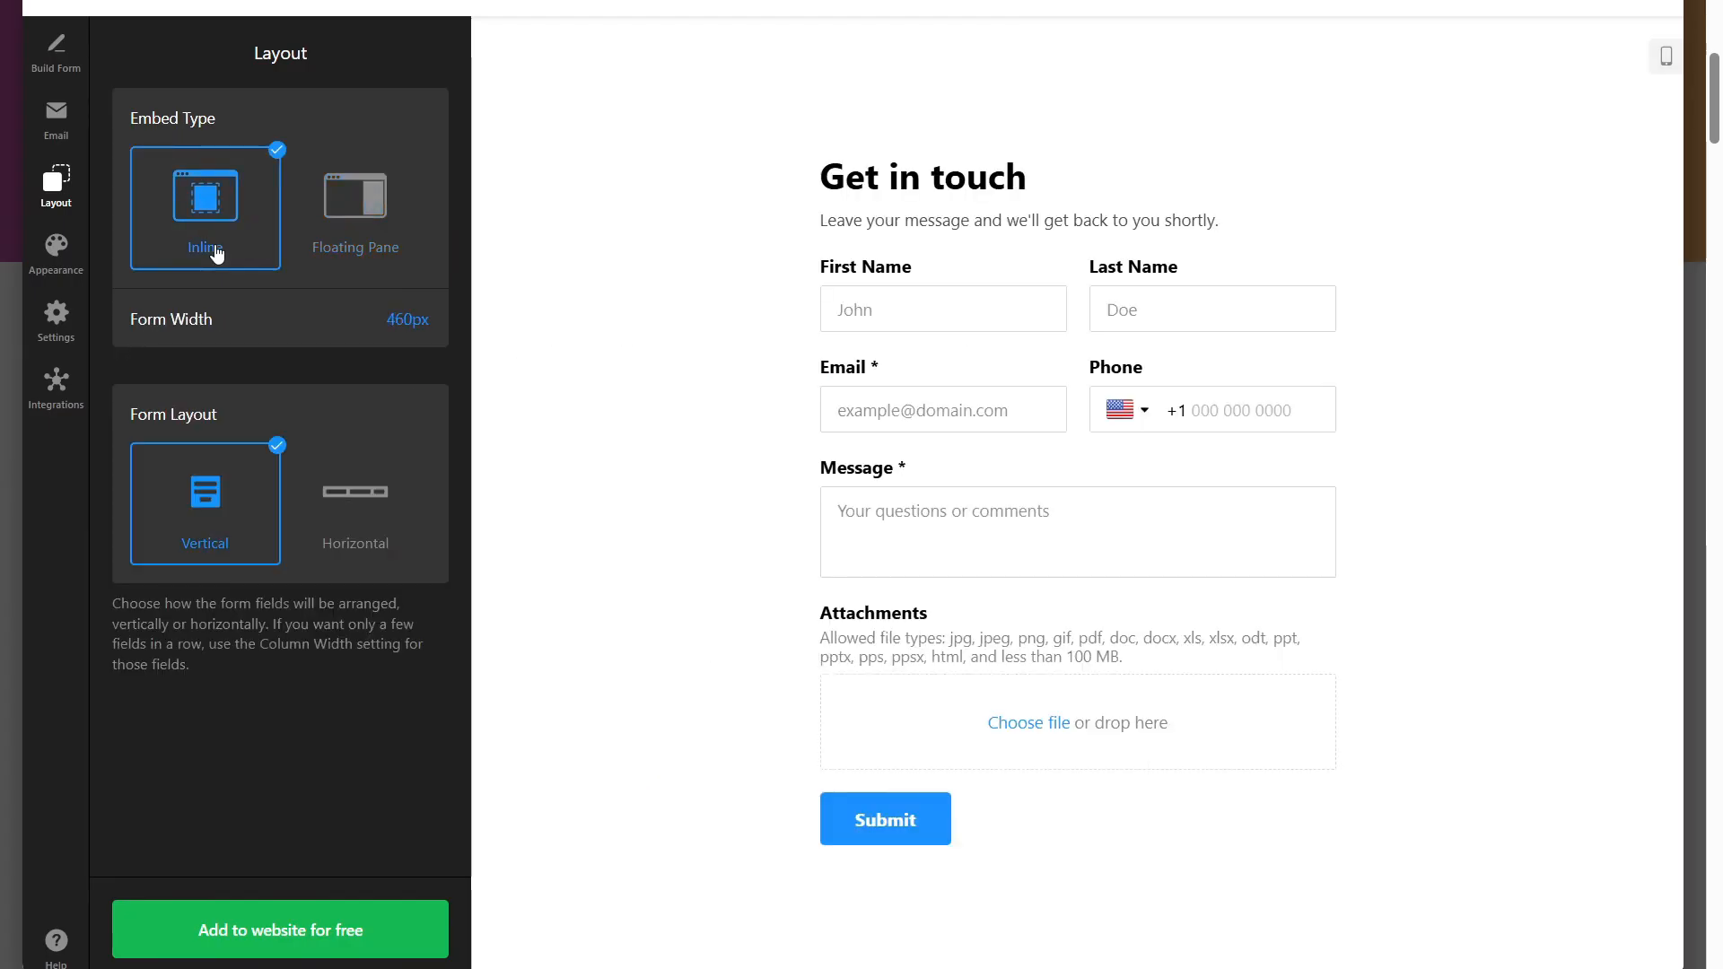
Increase the inline form's custom width slightly.
{"action": "left_click", "coordinate": [408, 320]}
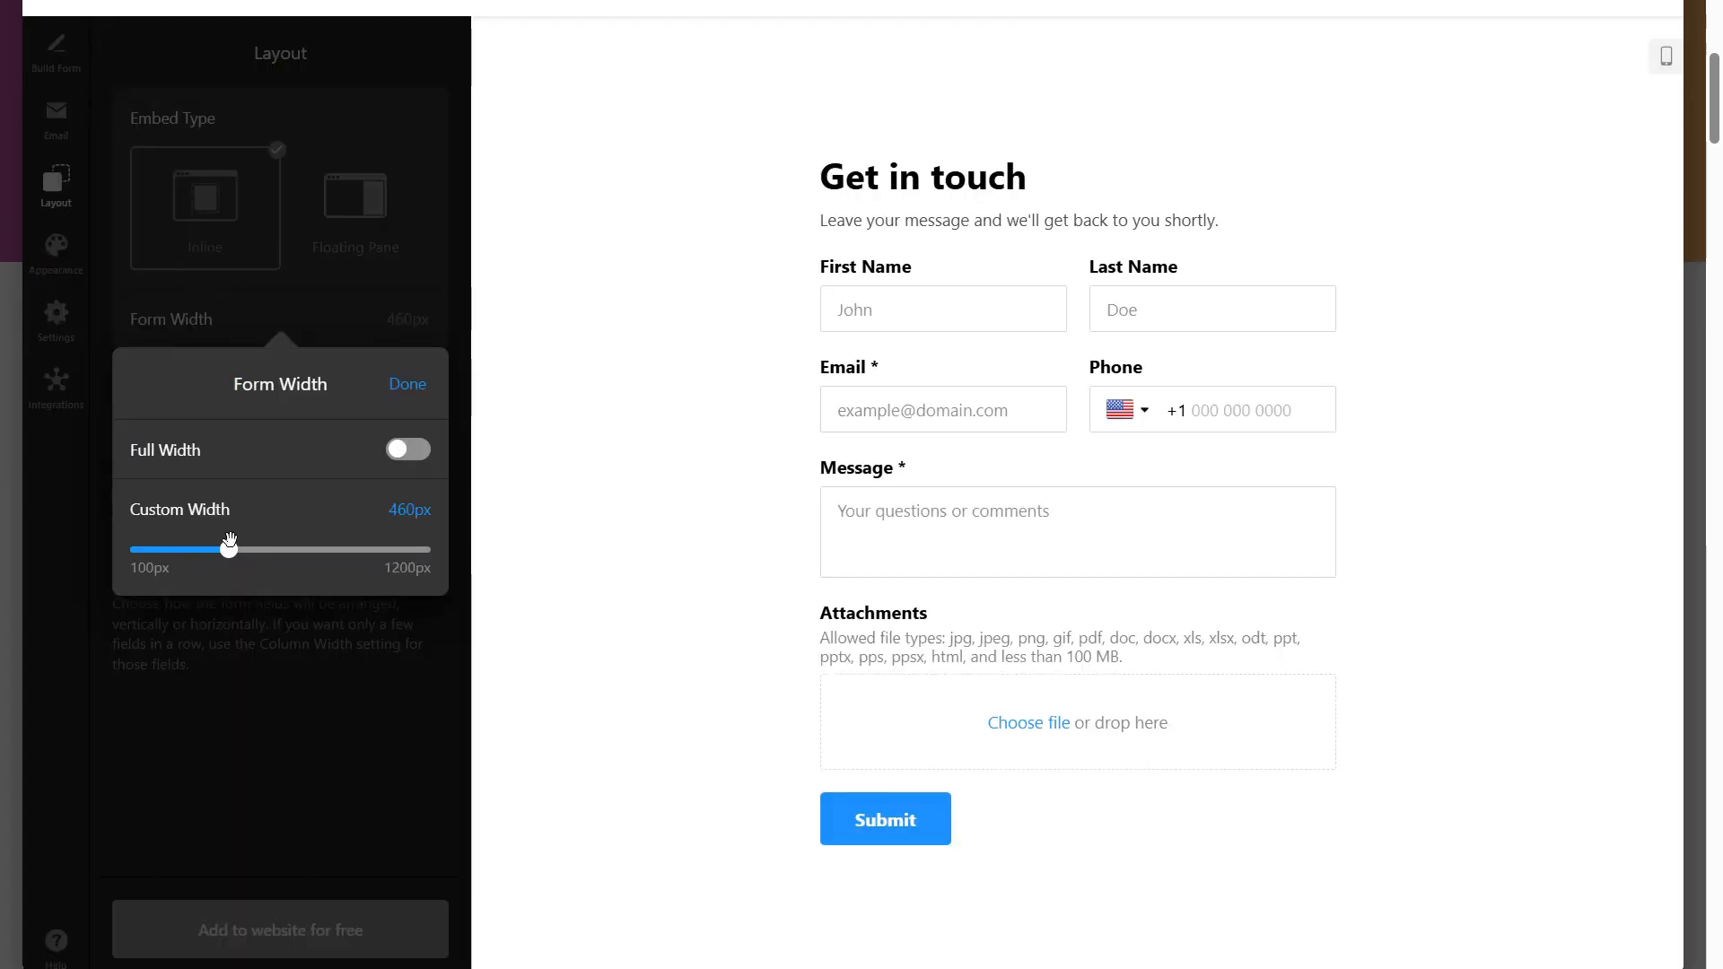
{"action": "mouse_move", "coordinate": [230, 541]}
{"action": "left_mouse_down"}
{"action": "mouse_move", "coordinate": [212, 542]}
{"action": "mouse_move", "coordinate": [238, 542]}
{"action": "left_mouse_up"}
Try the Dark color scheme, return to Light, and set the form's accent color to dark green.
{"action": "left_click", "coordinate": [53, 257]}
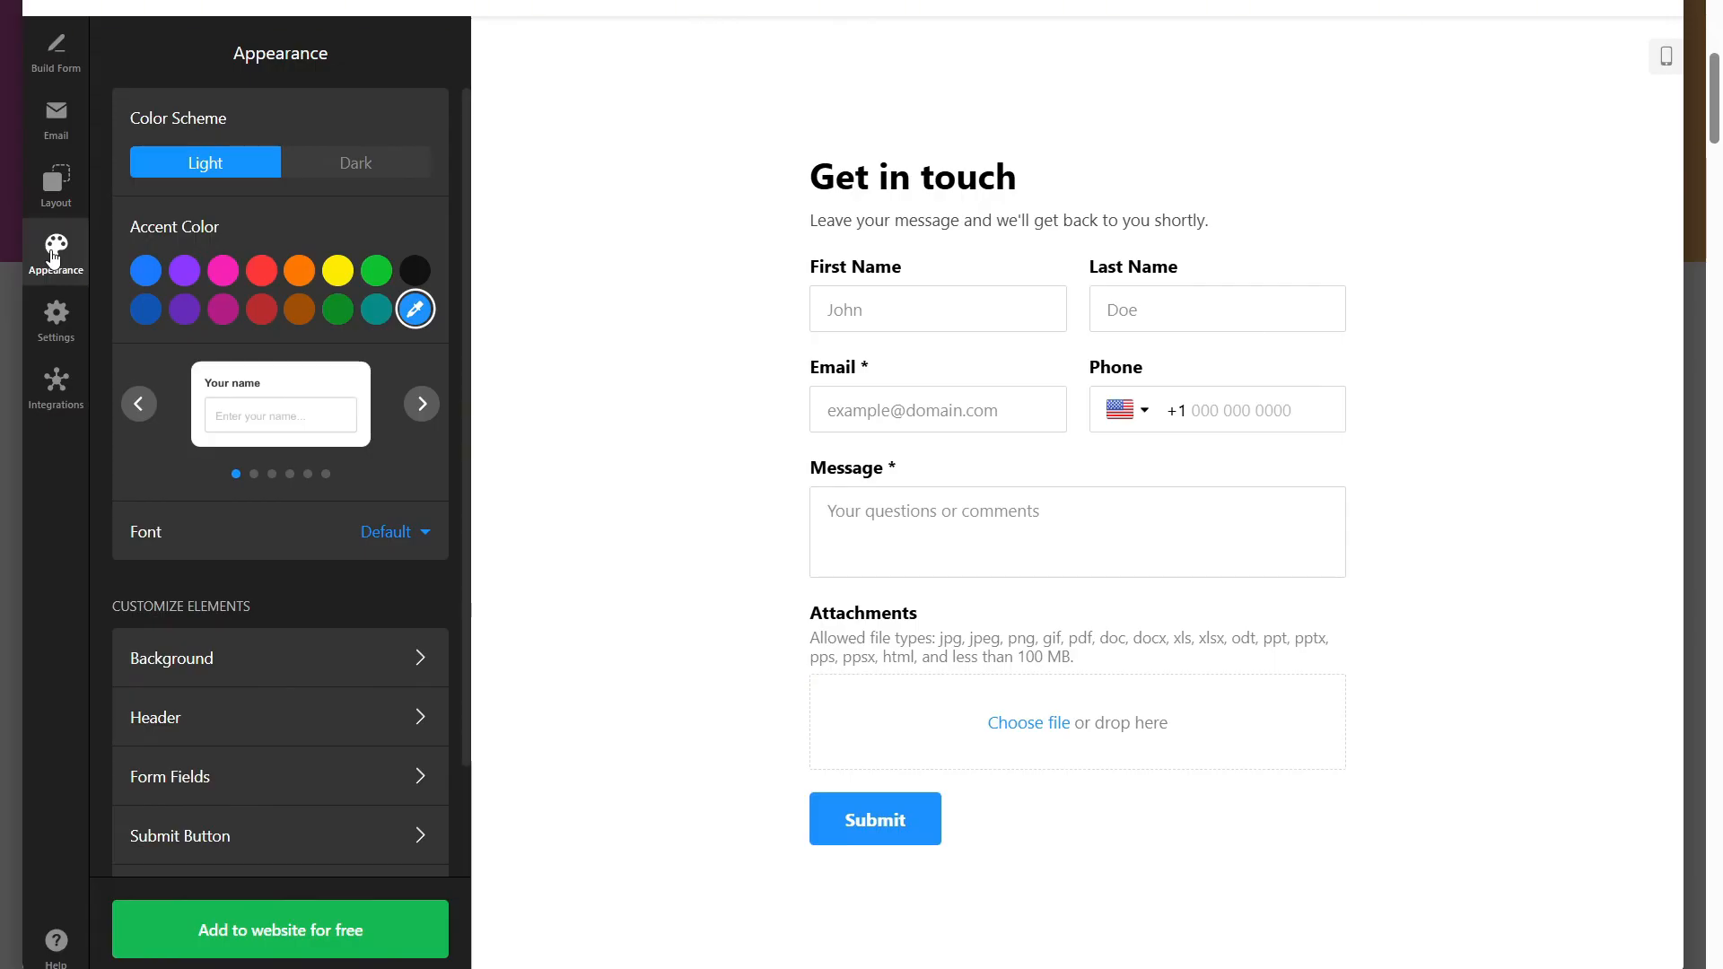
{"action": "left_click", "coordinate": [389, 162]}
{"action": "left_click", "coordinate": [216, 166]}
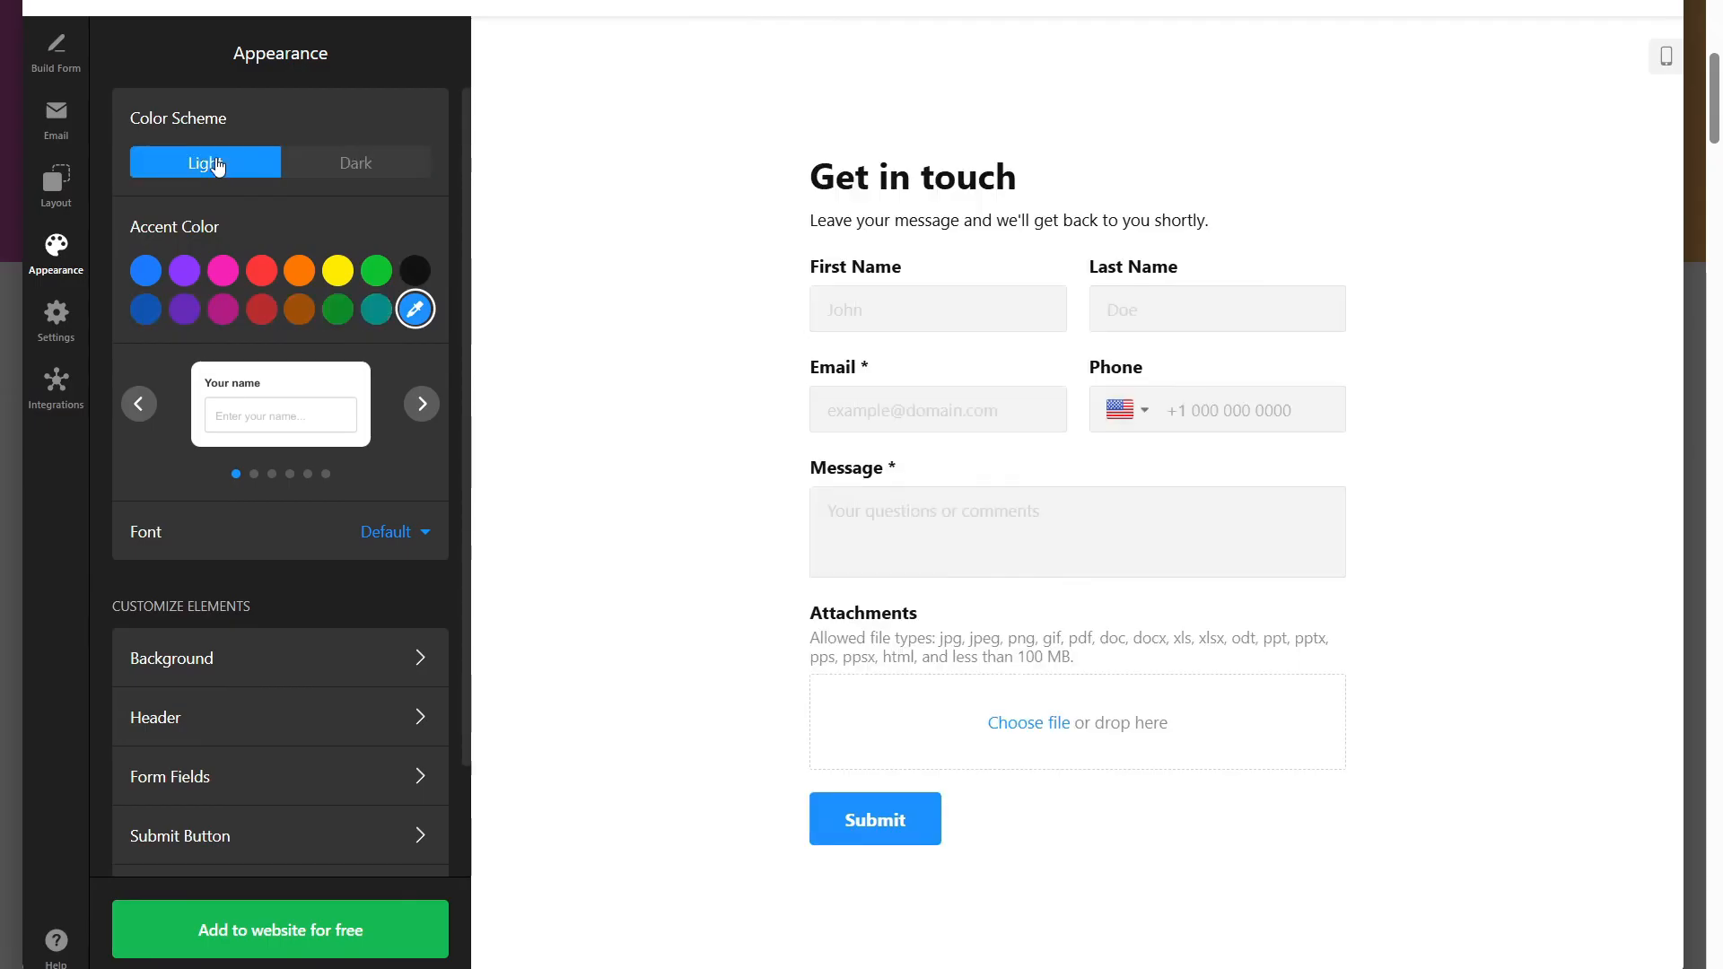
{"action": "left_click", "coordinate": [137, 277]}
{"action": "left_click", "coordinate": [203, 276]}
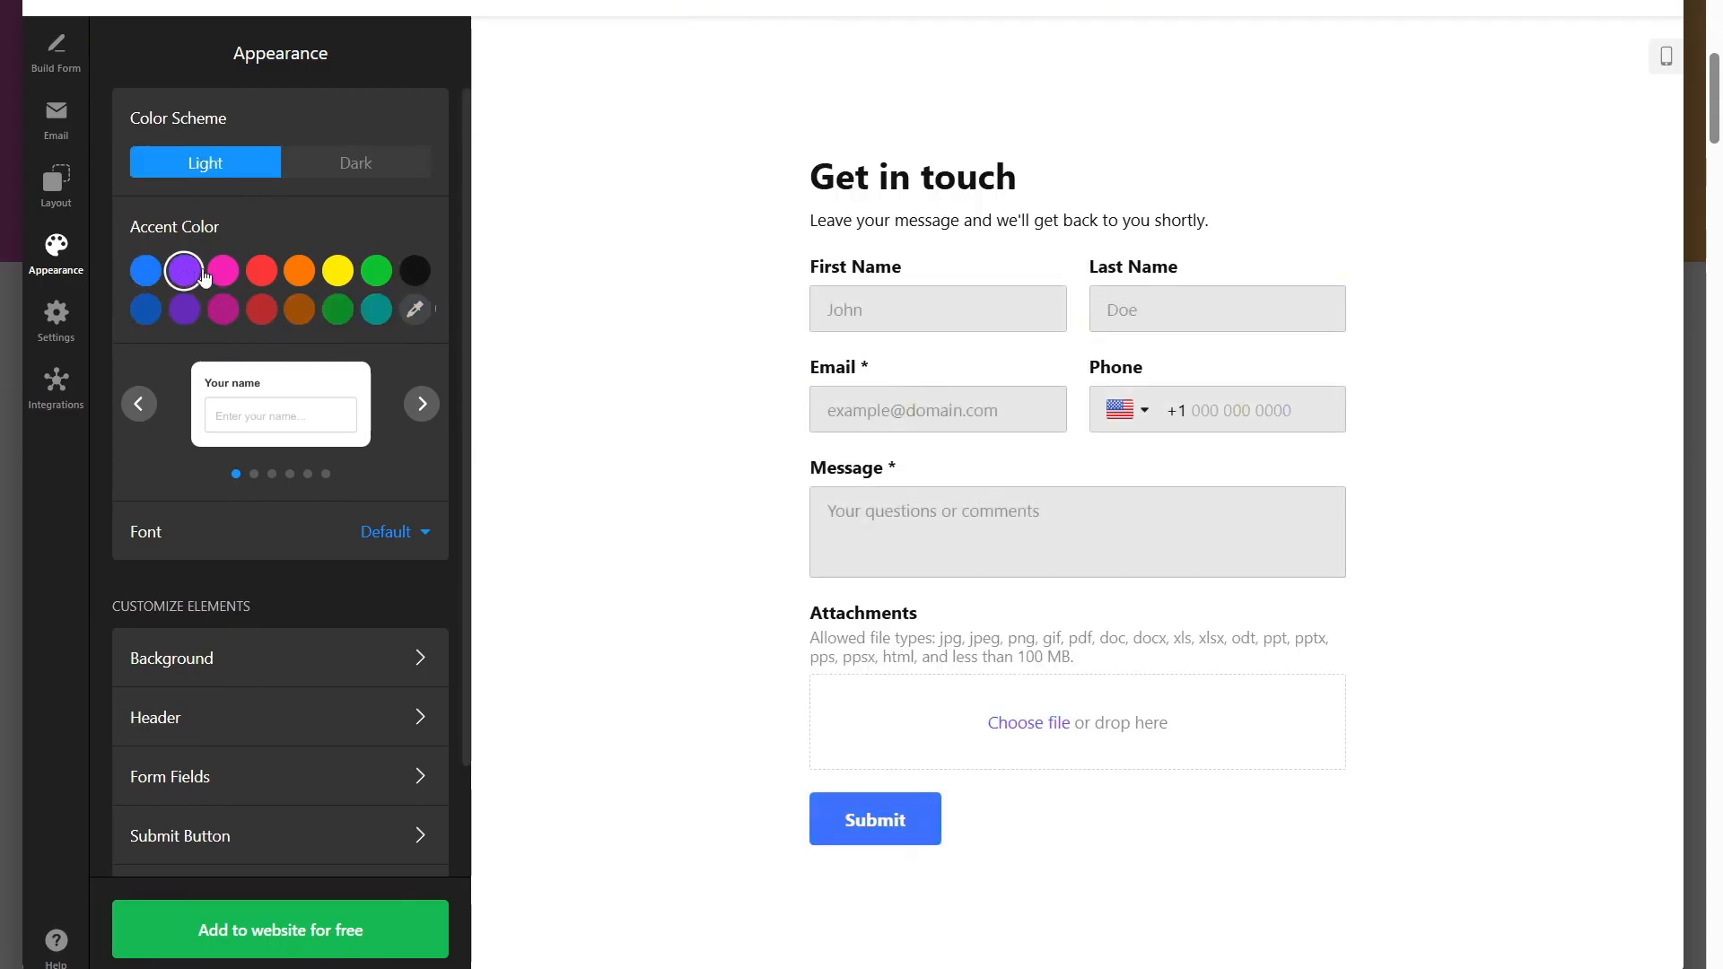
{"action": "left_click", "coordinate": [338, 309]}
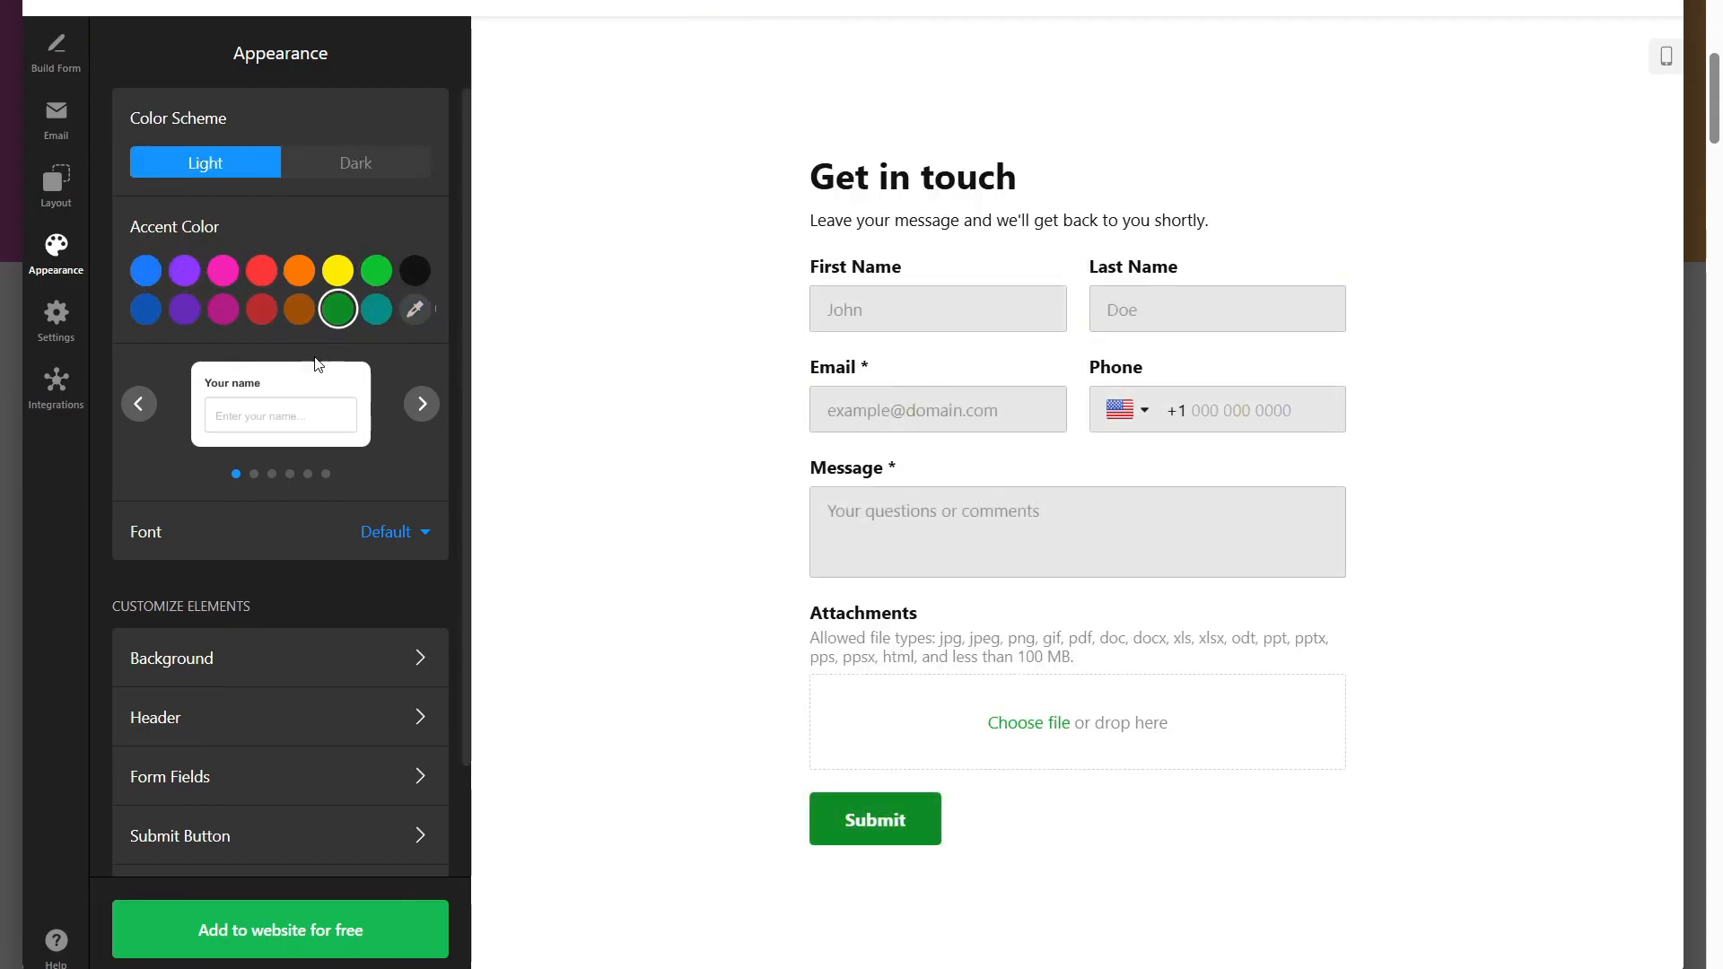
Cycle through the form field styles and settle on the first one, with labels above outlined white fields.
{"action": "left_click", "coordinate": [422, 405]}
{"action": "left_click", "coordinate": [422, 405]}
{"action": "left_click", "coordinate": [422, 405]}
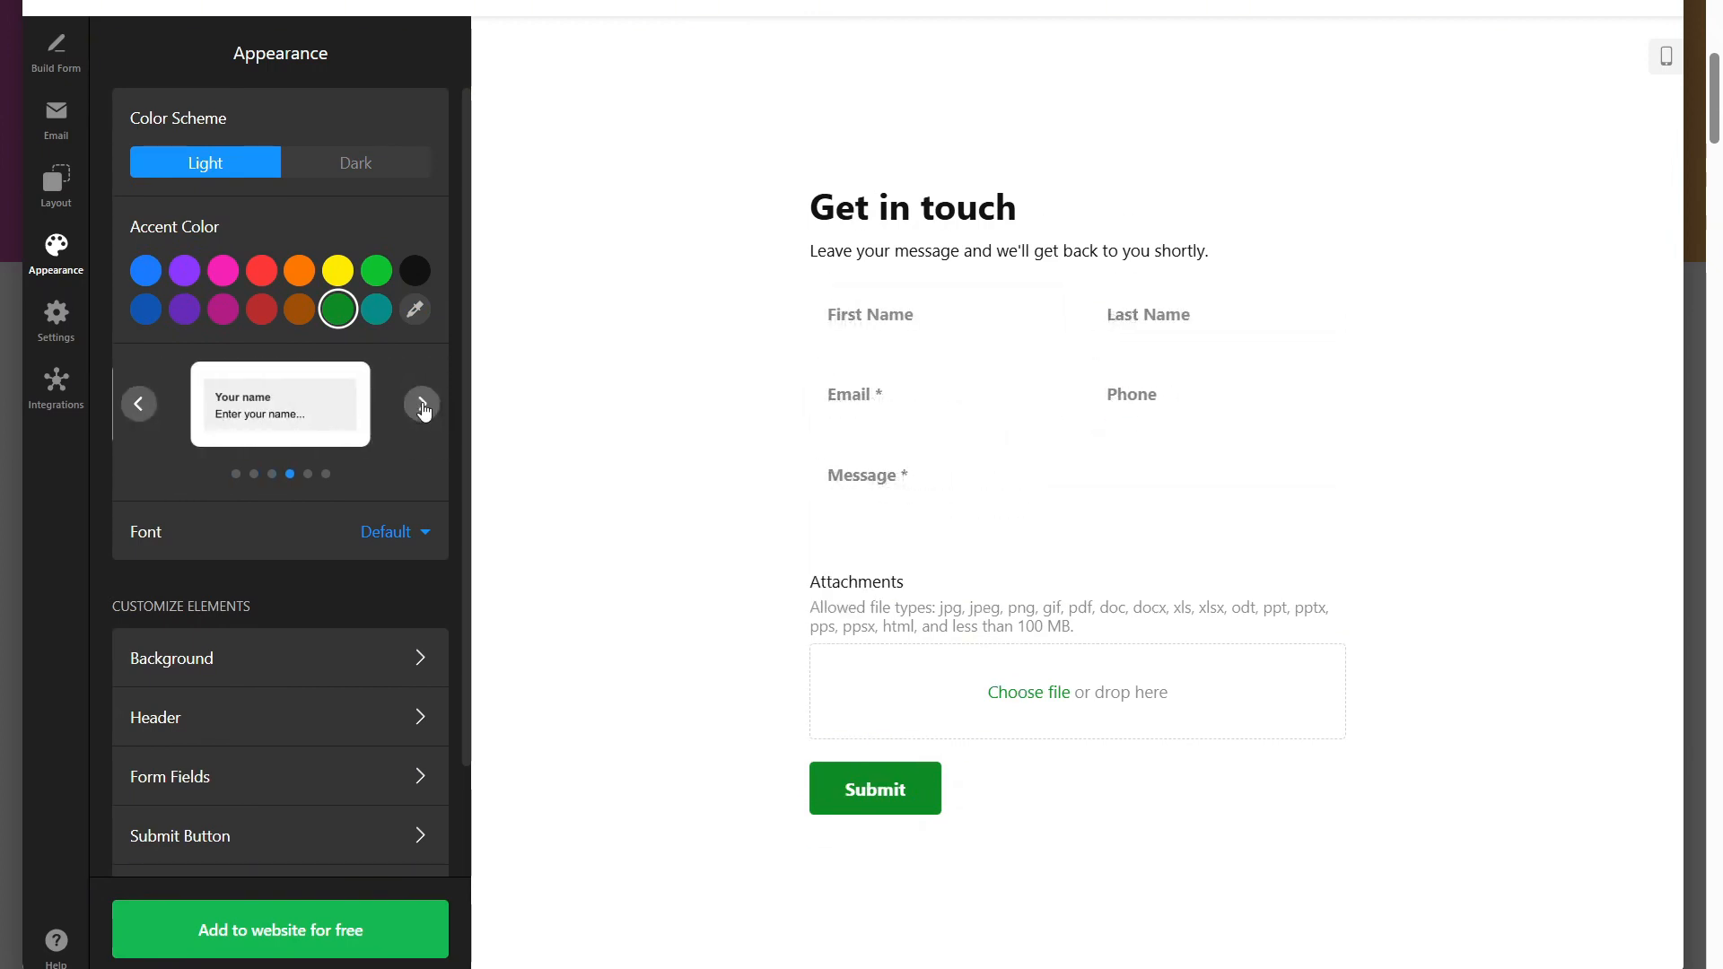
{"action": "left_click", "coordinate": [422, 405]}
{"action": "left_click", "coordinate": [422, 405]}
{"action": "left_click", "coordinate": [422, 405]}
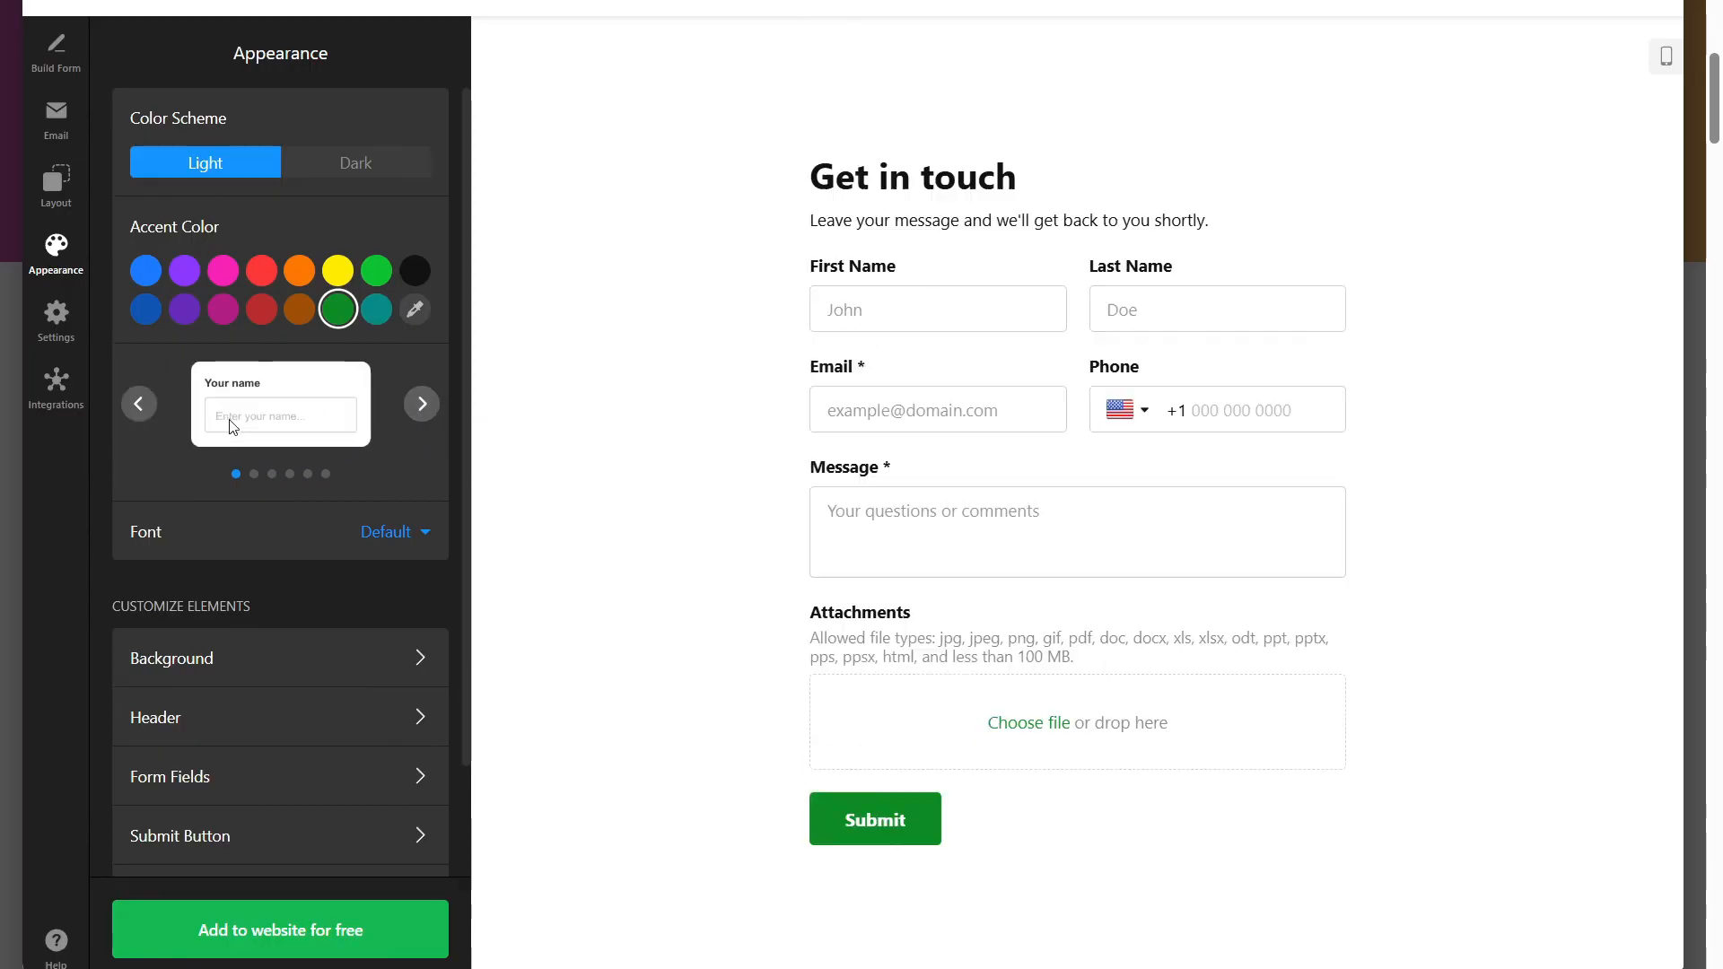
Look through the Customize Elements options, opening the Background settings and returning to the appearance overview.
{"action": "scroll", "coordinate": [234, 427], "scroll_direction": "down", "scroll_amount": 2}
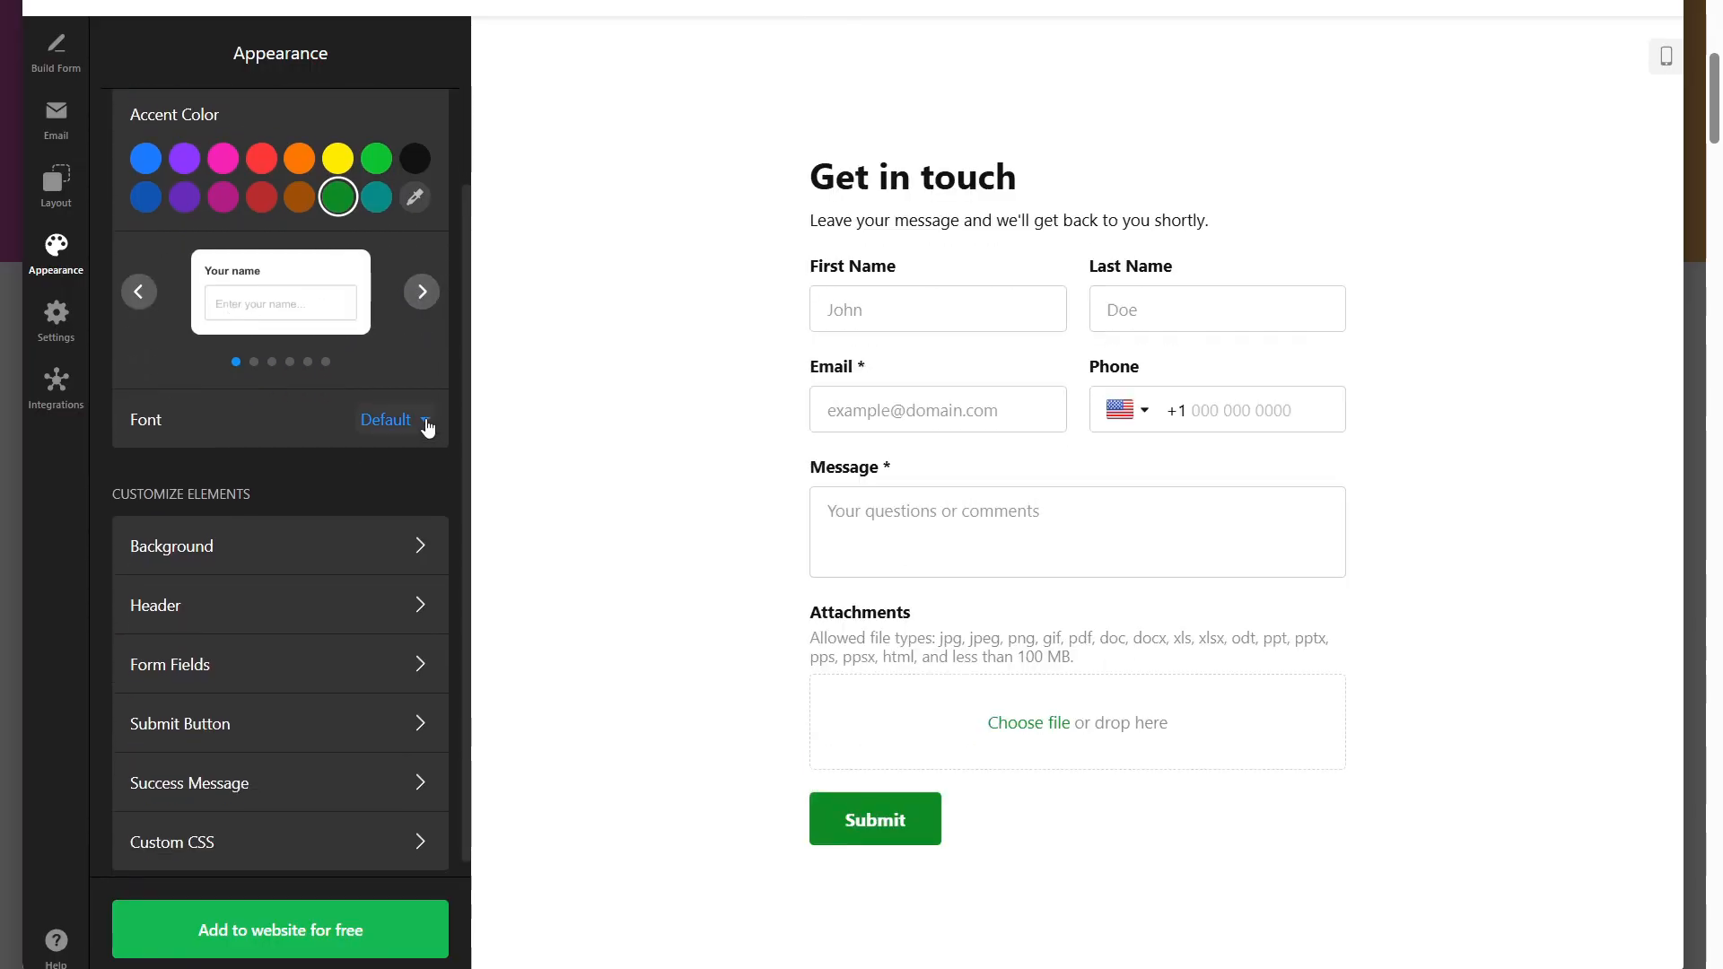
{"action": "scroll", "coordinate": [270, 440], "scroll_direction": "down", "scroll_amount": 1}
{"action": "left_click_drag", "start_coordinate": [109, 476], "coordinate": [256, 472]}
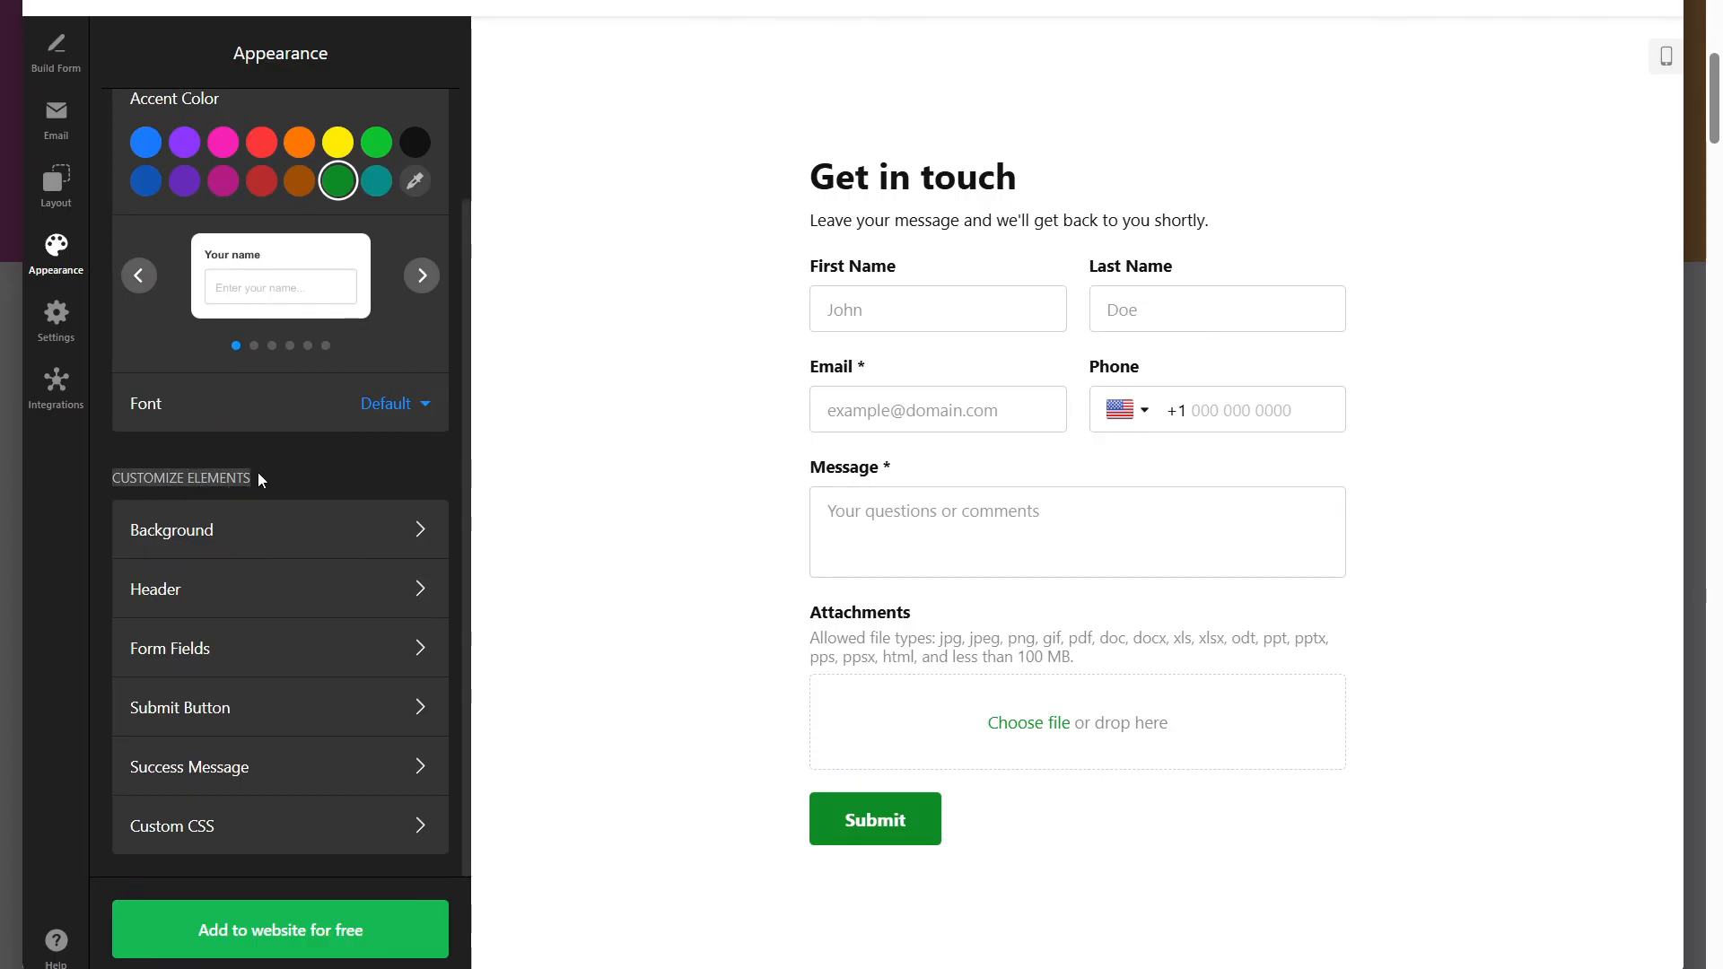
{"action": "left_click", "coordinate": [257, 472]}
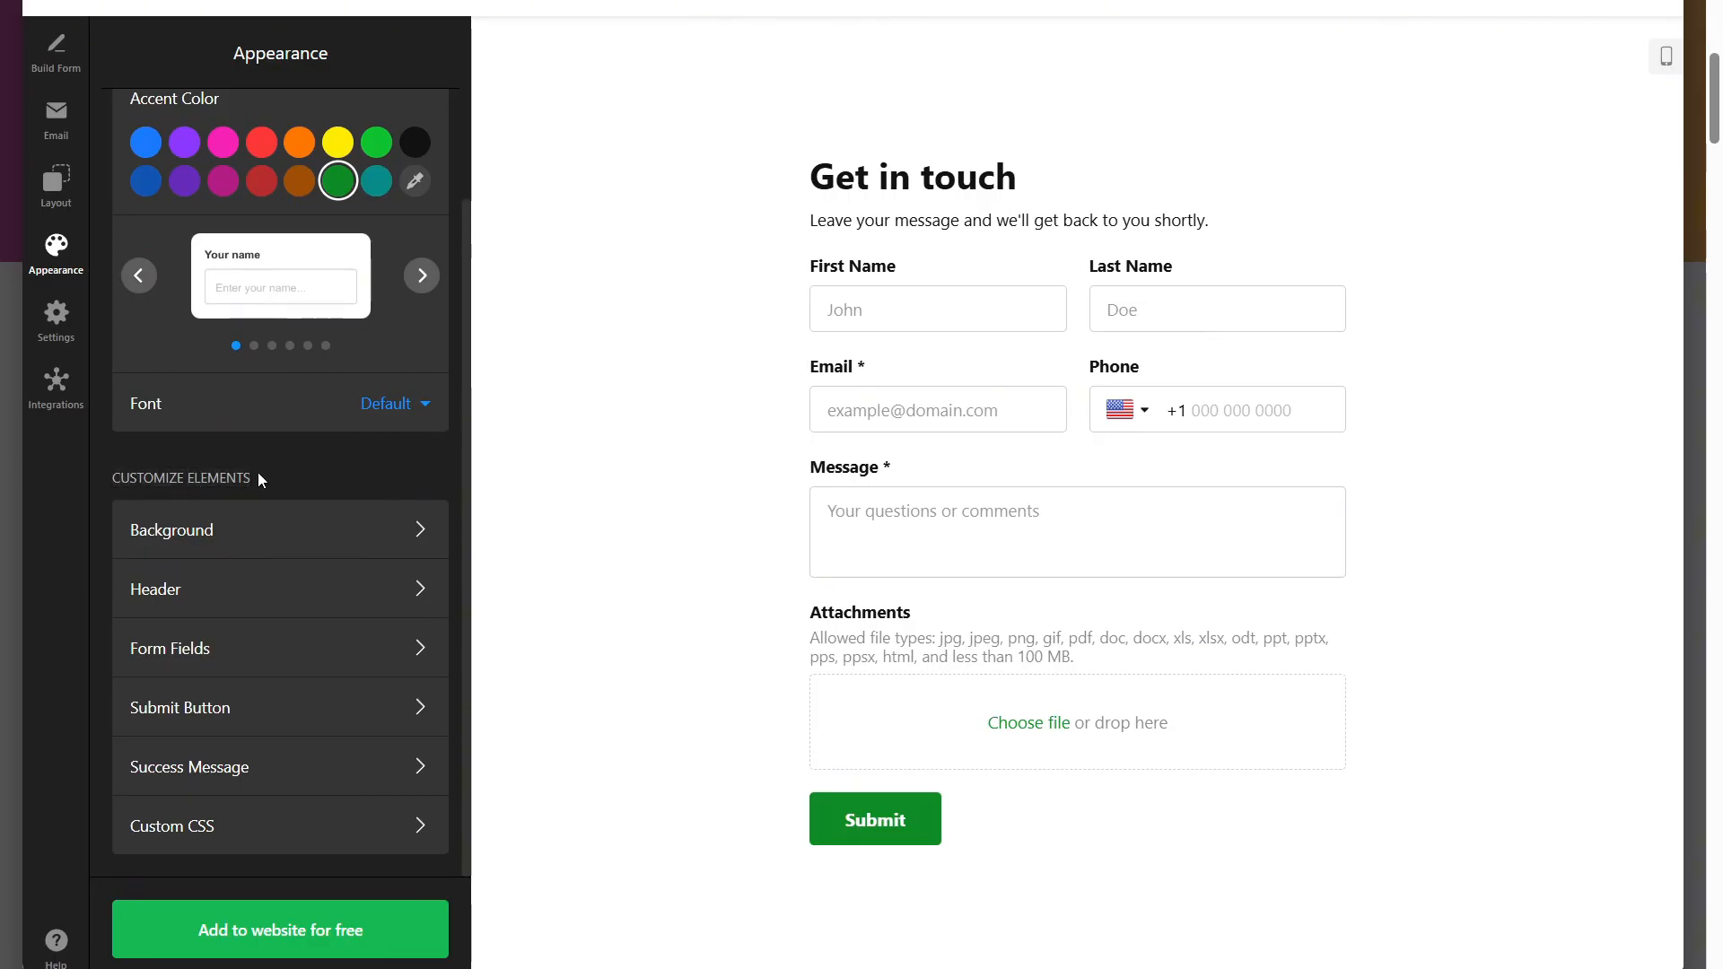
{"action": "left_click", "coordinate": [239, 538]}
{"action": "left_click", "coordinate": [144, 51]}
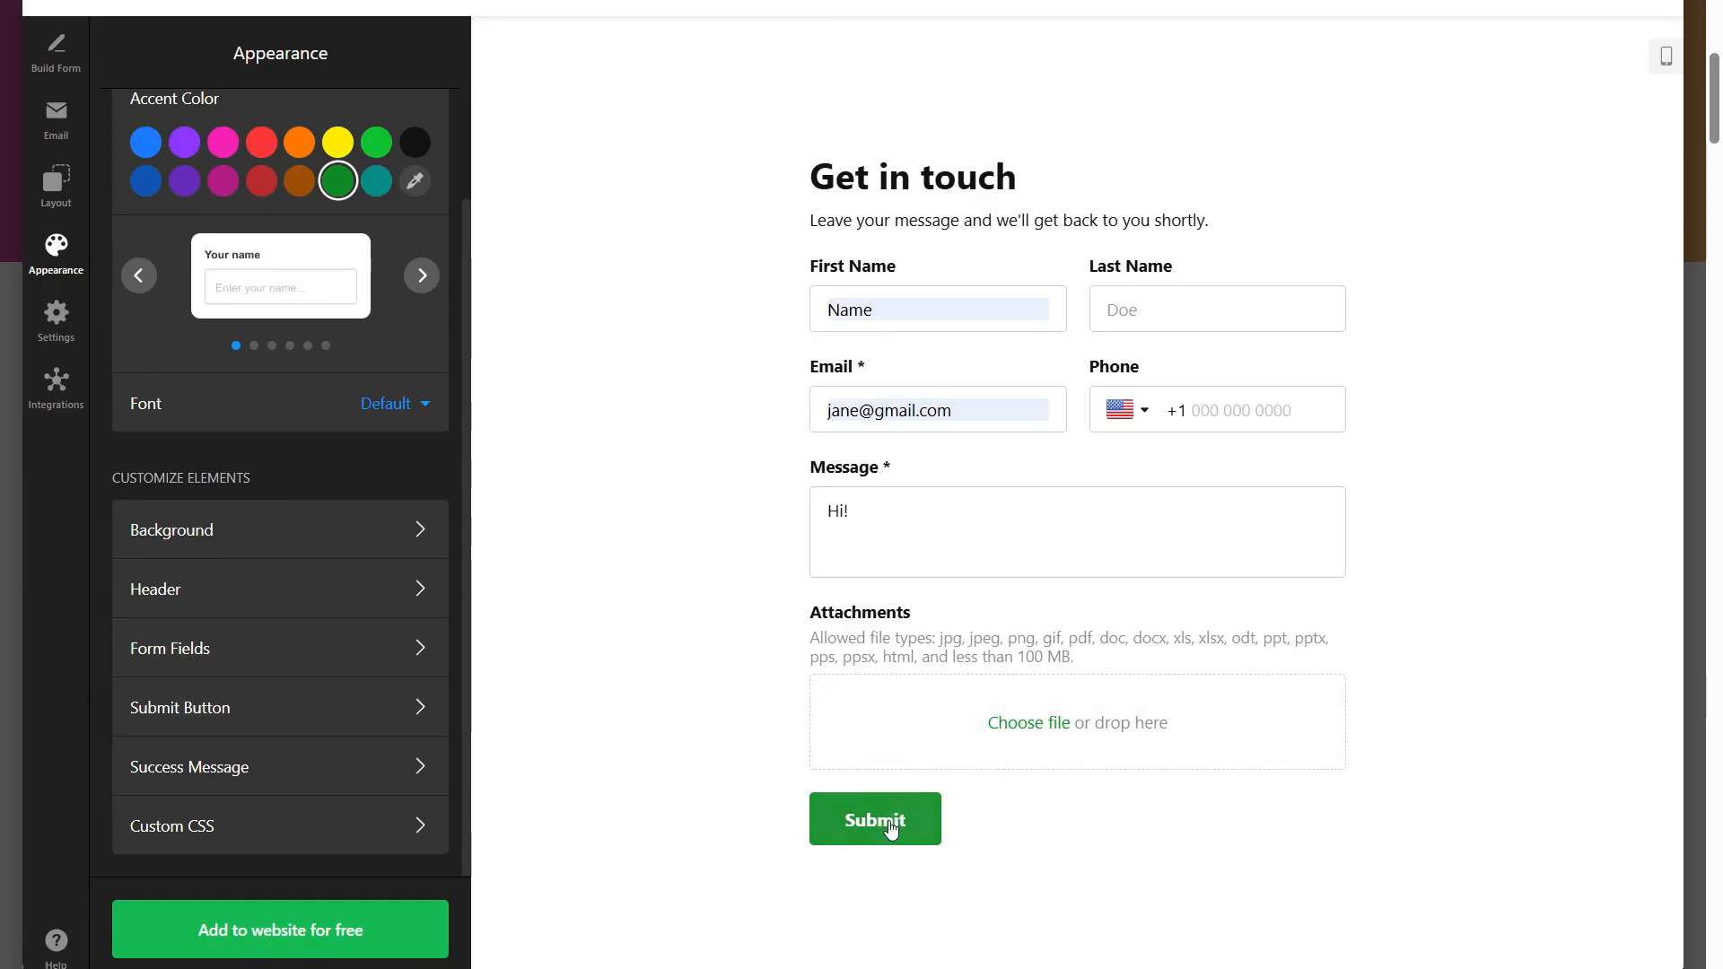
Submit the filled-in test form in the preview and inspect the appearance settings of the Success Message.
{"action": "left_click", "coordinate": [891, 830]}
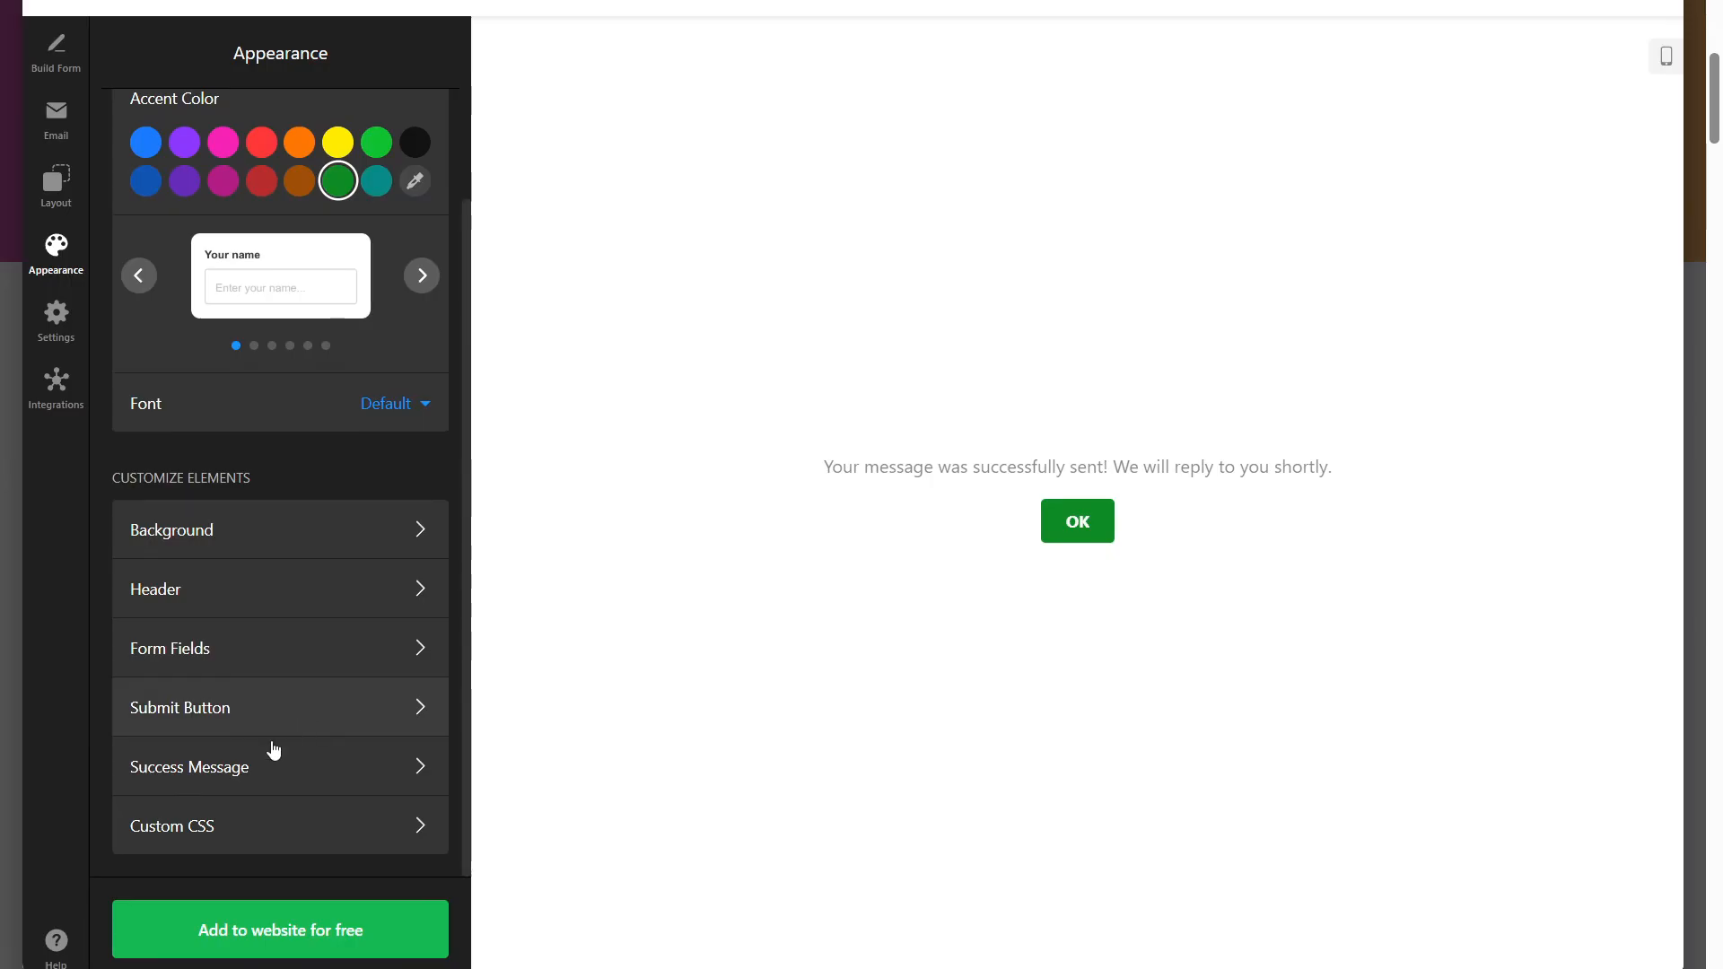
{"action": "left_click", "coordinate": [285, 788]}
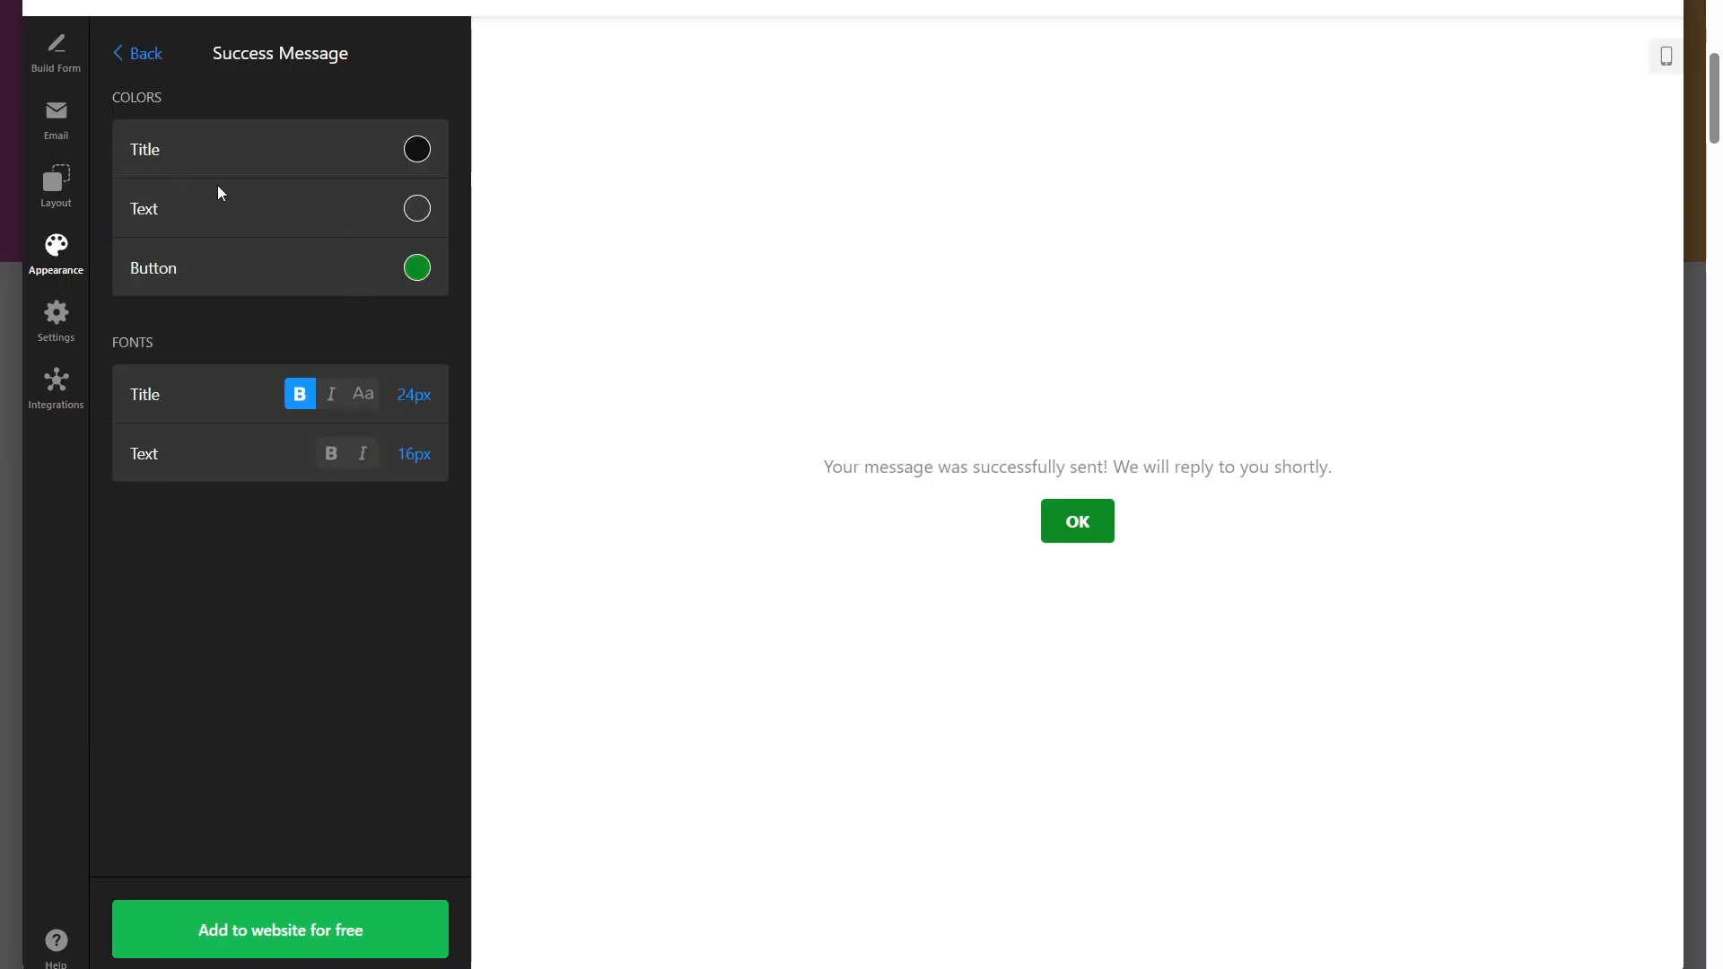
{"action": "left_click", "coordinate": [136, 56]}
Dismiss the success message in the preview and examine the form's post-submit action settings.
{"action": "left_click", "coordinate": [51, 323]}
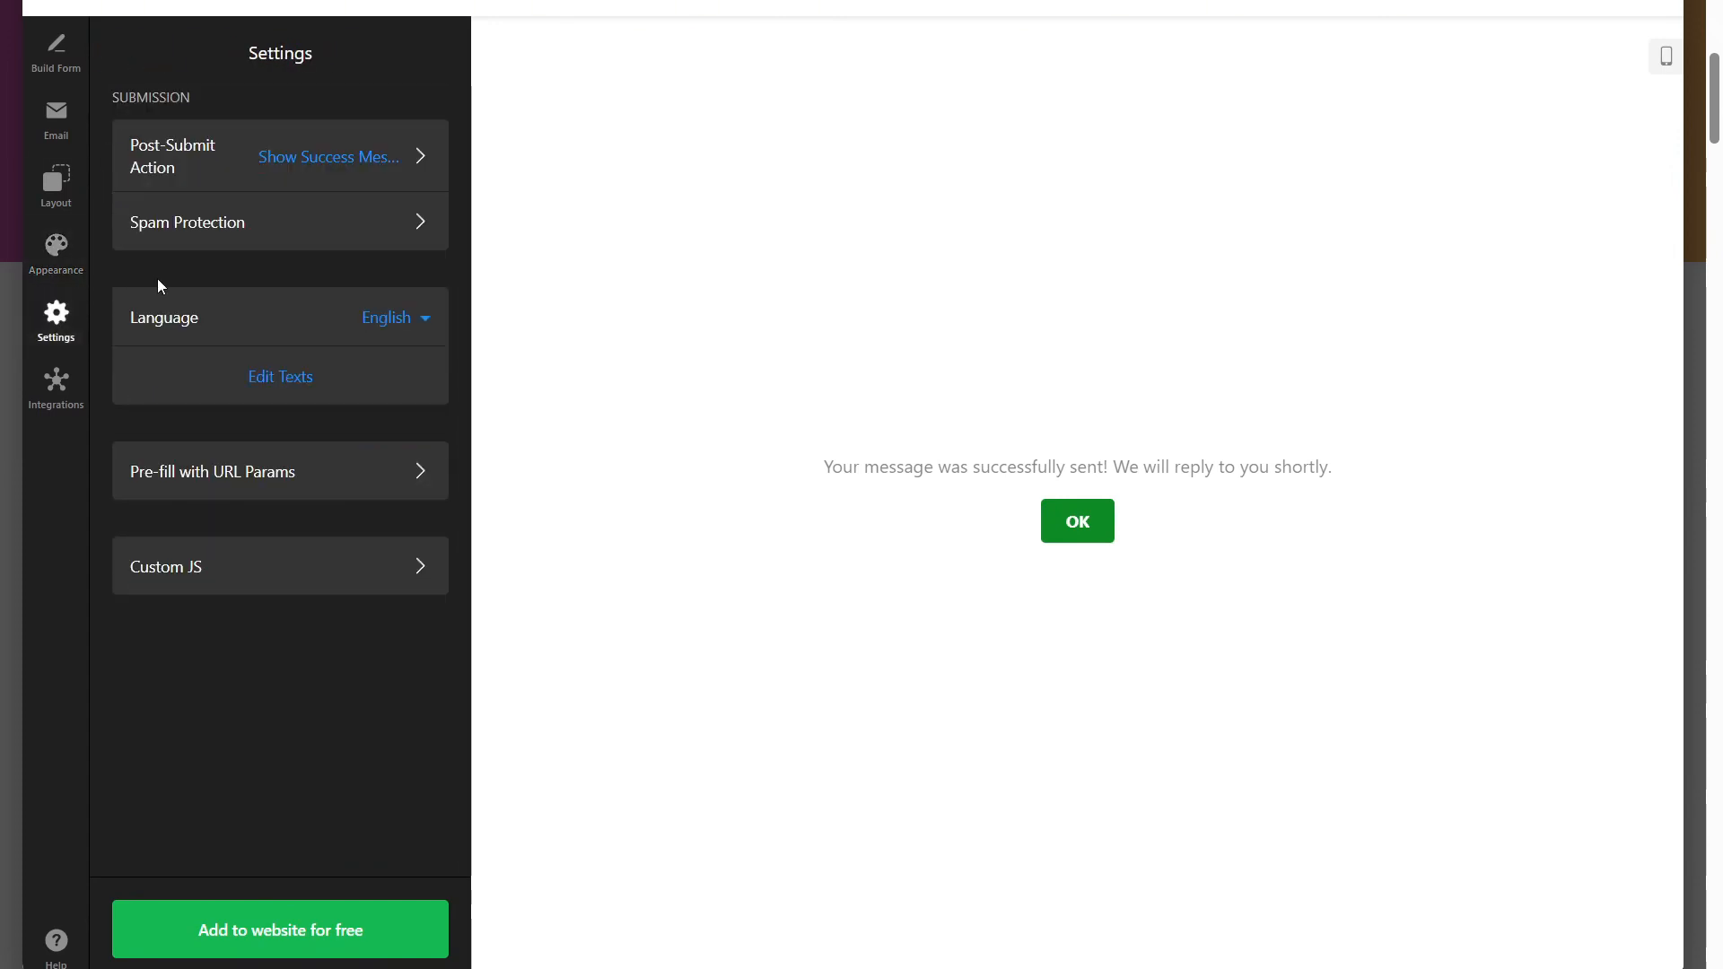
{"action": "left_click", "coordinate": [1076, 526]}
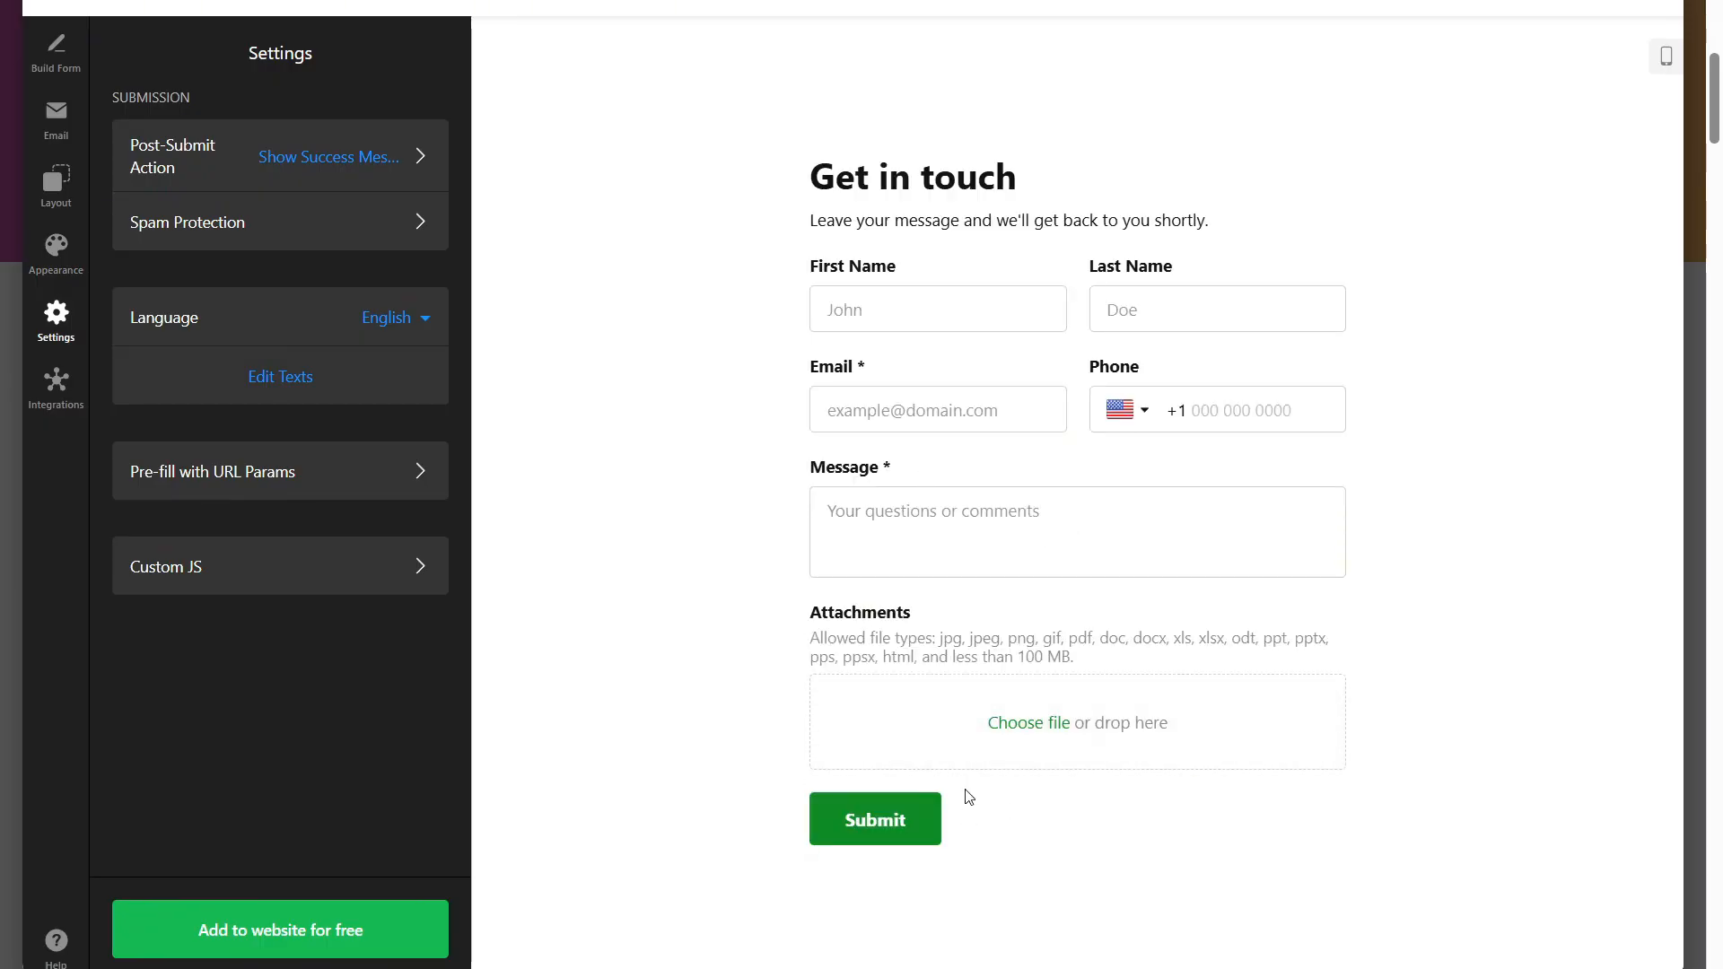
{"action": "left_click", "coordinate": [407, 154]}
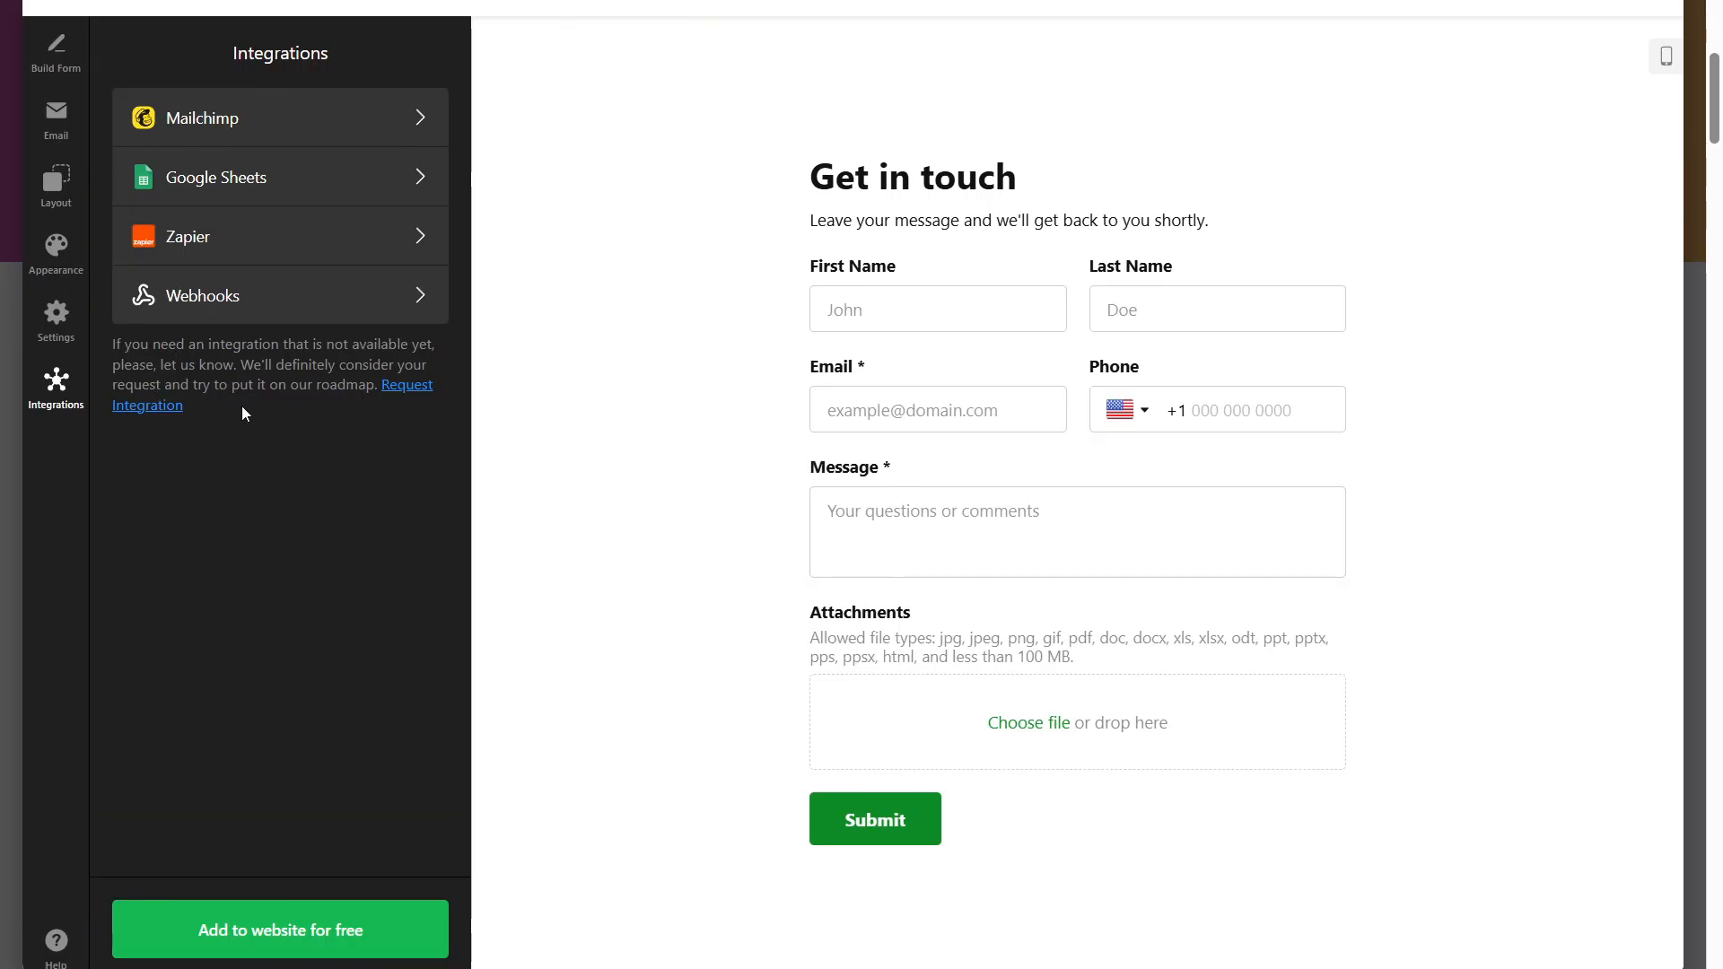
Publish the contact form widget on the Free plan and copy its embed code.
{"action": "left_click", "coordinate": [296, 929]}
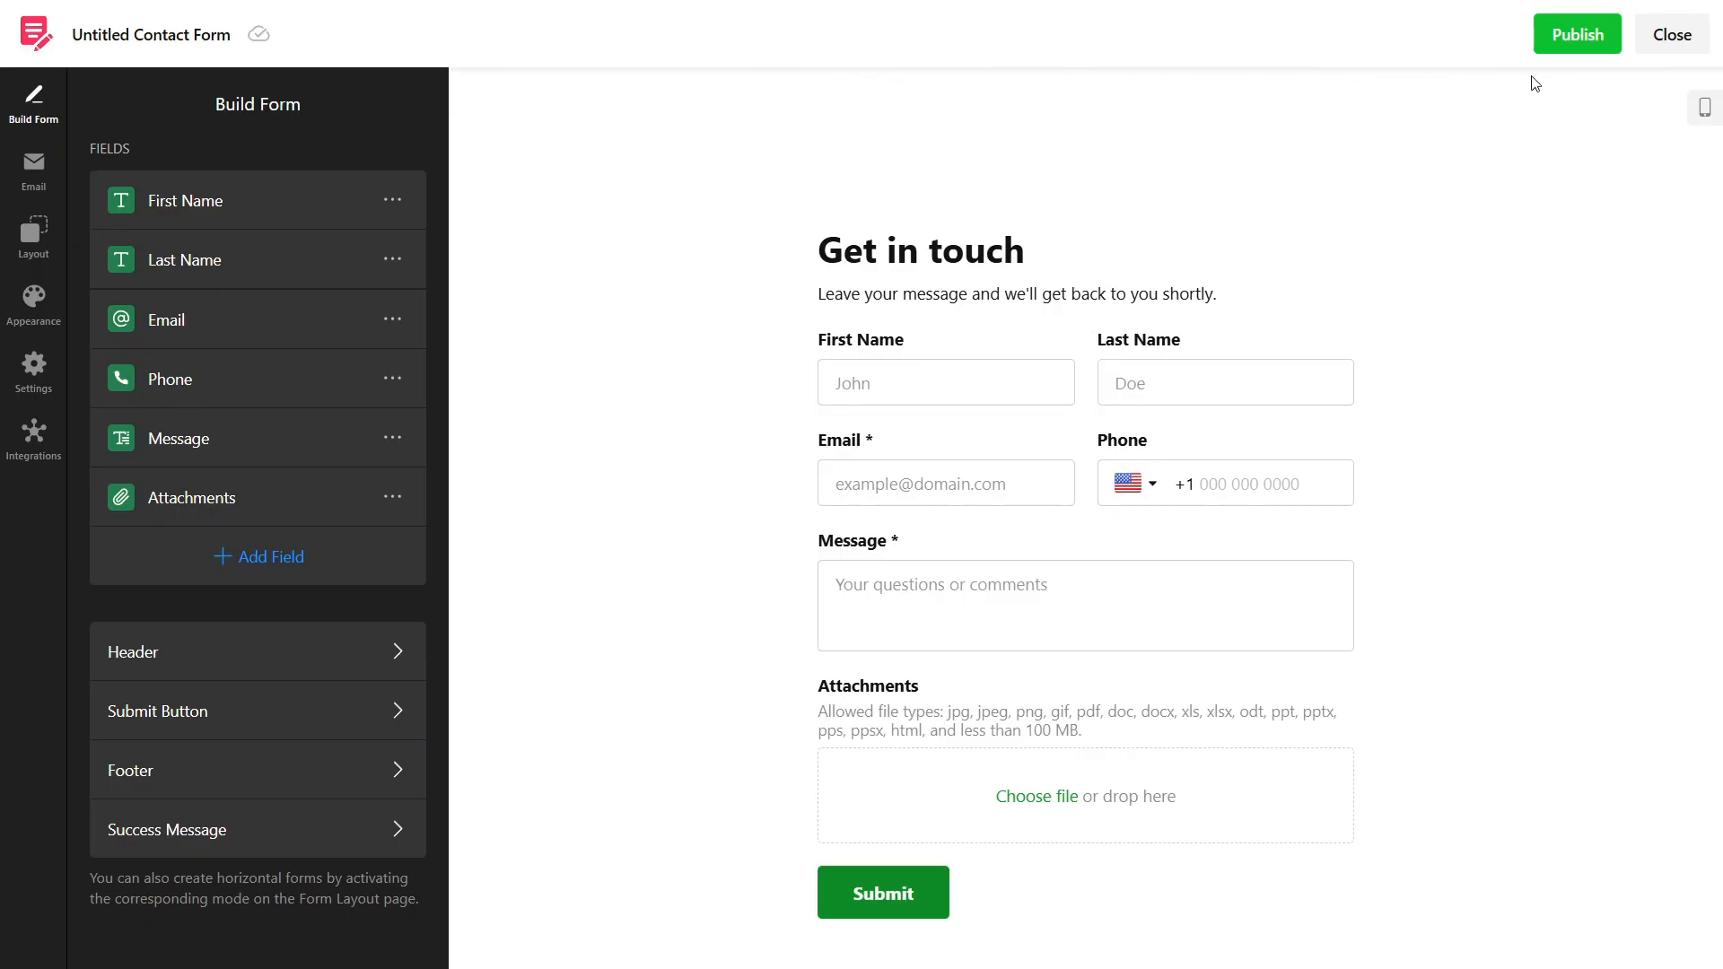
{"action": "left_click", "coordinate": [1578, 42]}
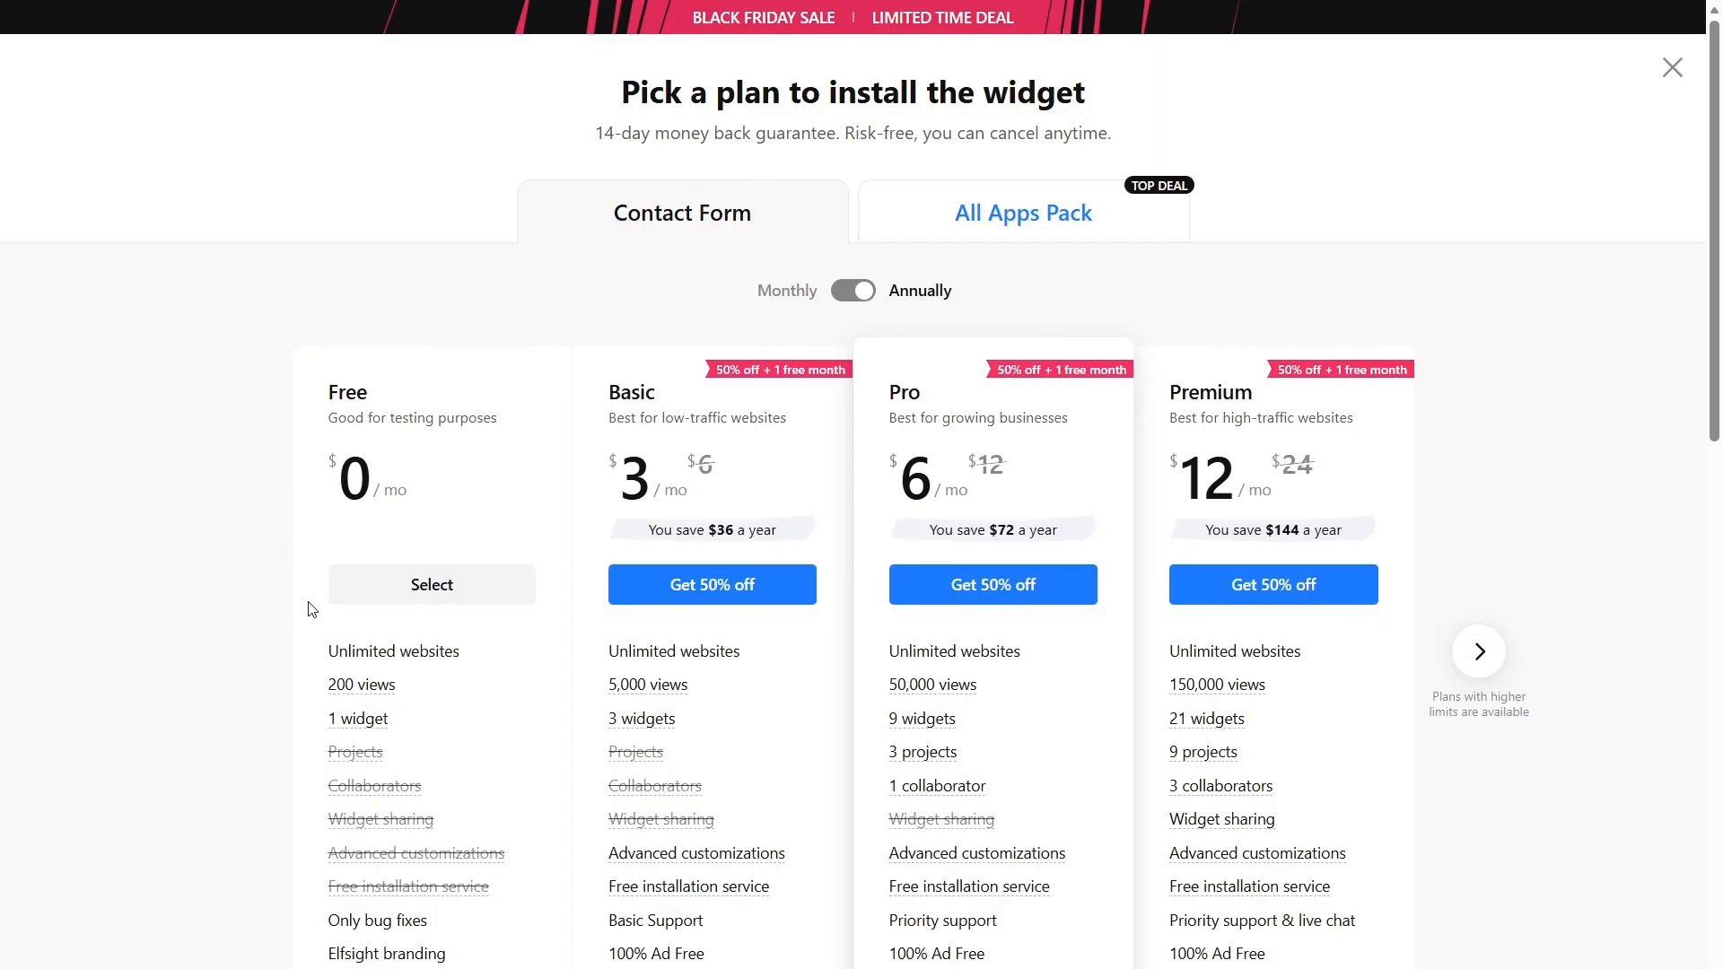
{"action": "left_click", "coordinate": [449, 588]}
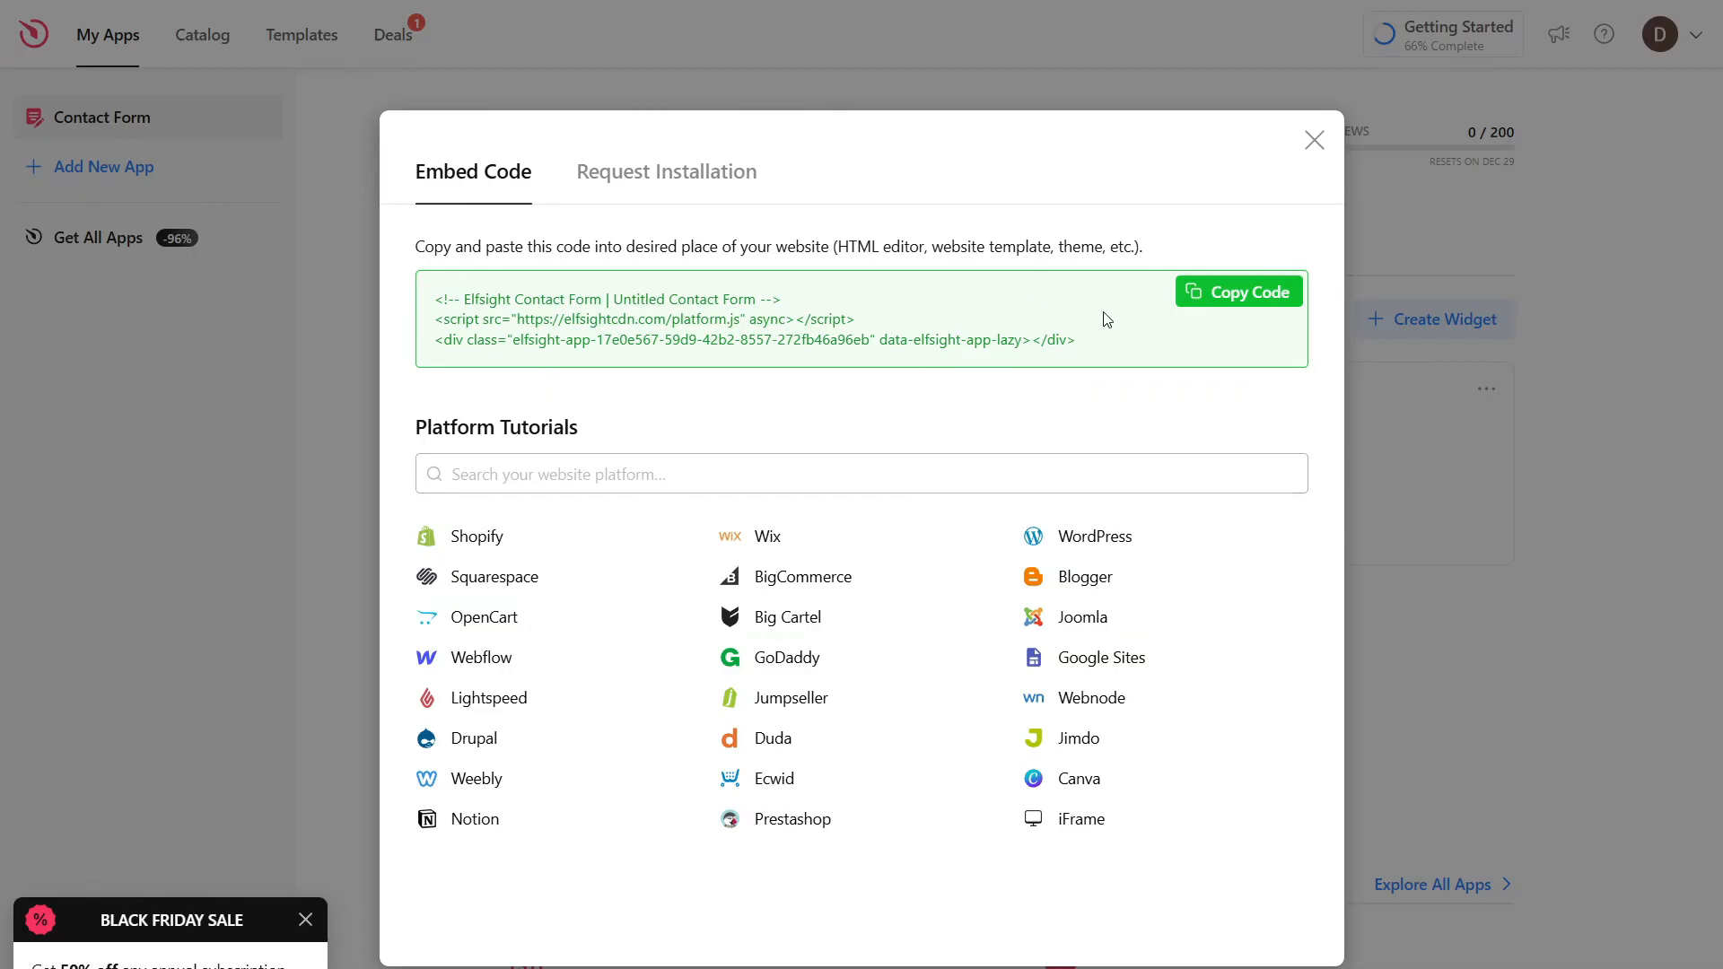
{"action": "left_click", "coordinate": [1214, 302]}
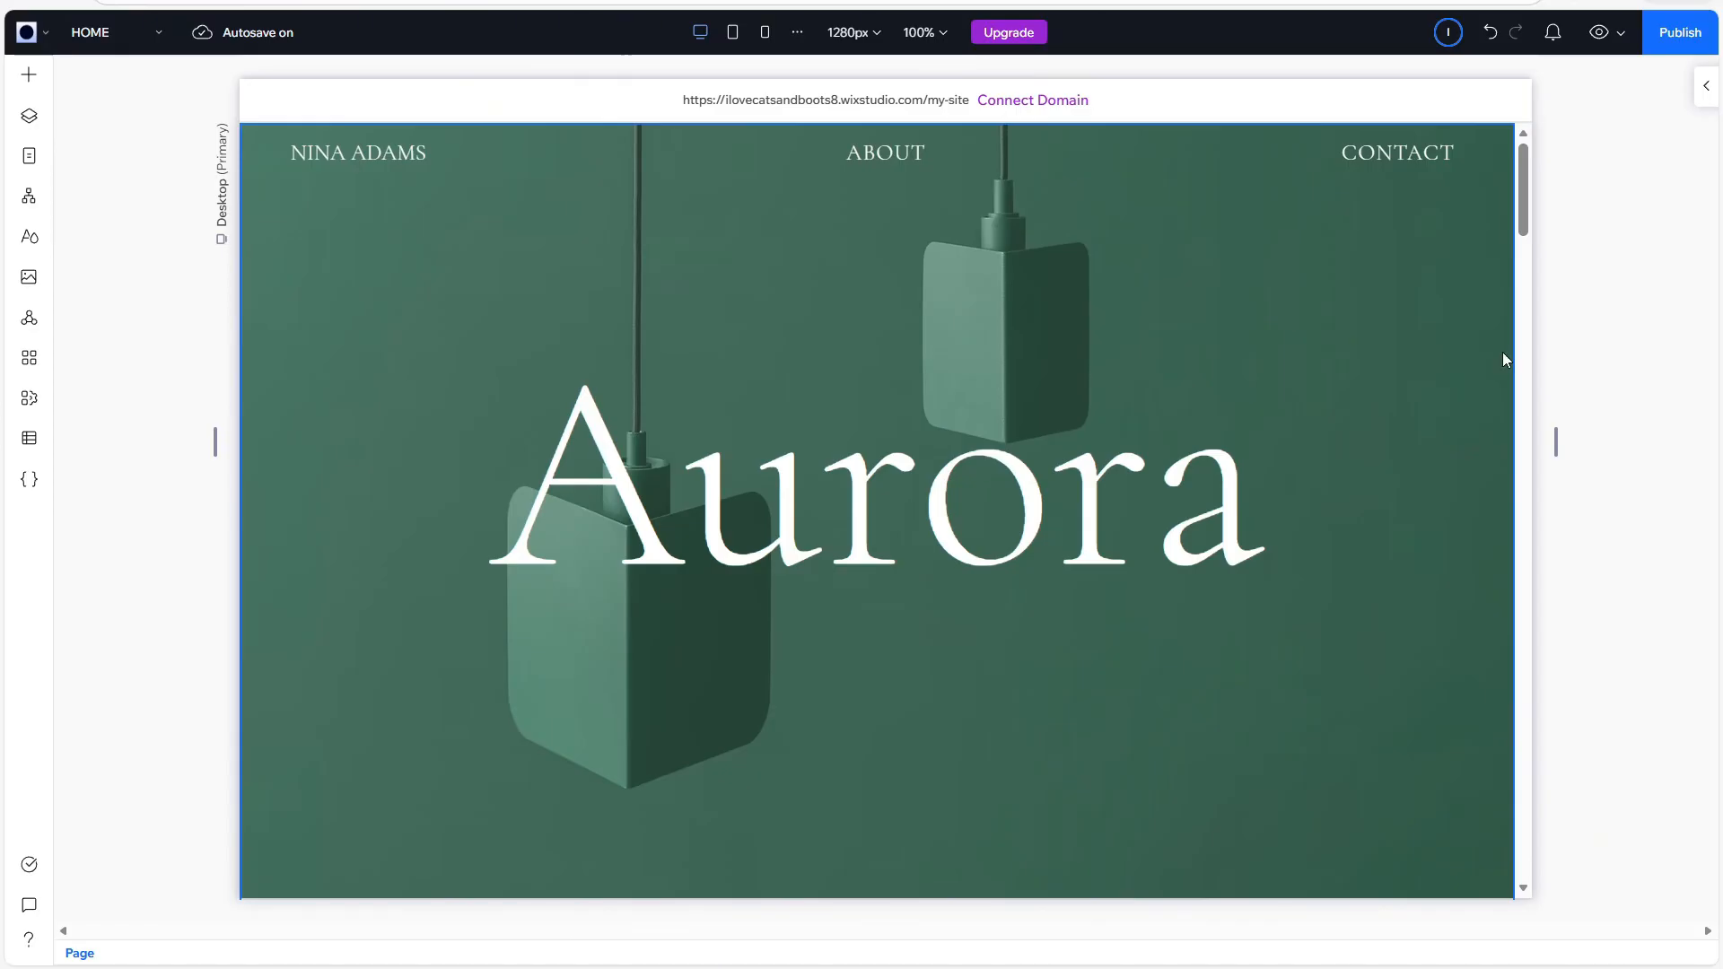
In Wix Studio, add a blank section between the Aurora hero and The Collection and insert an Embed Code element in it.
{"action": "scroll", "coordinate": [1260, 352], "scroll_direction": "down", "scroll_amount": 4}
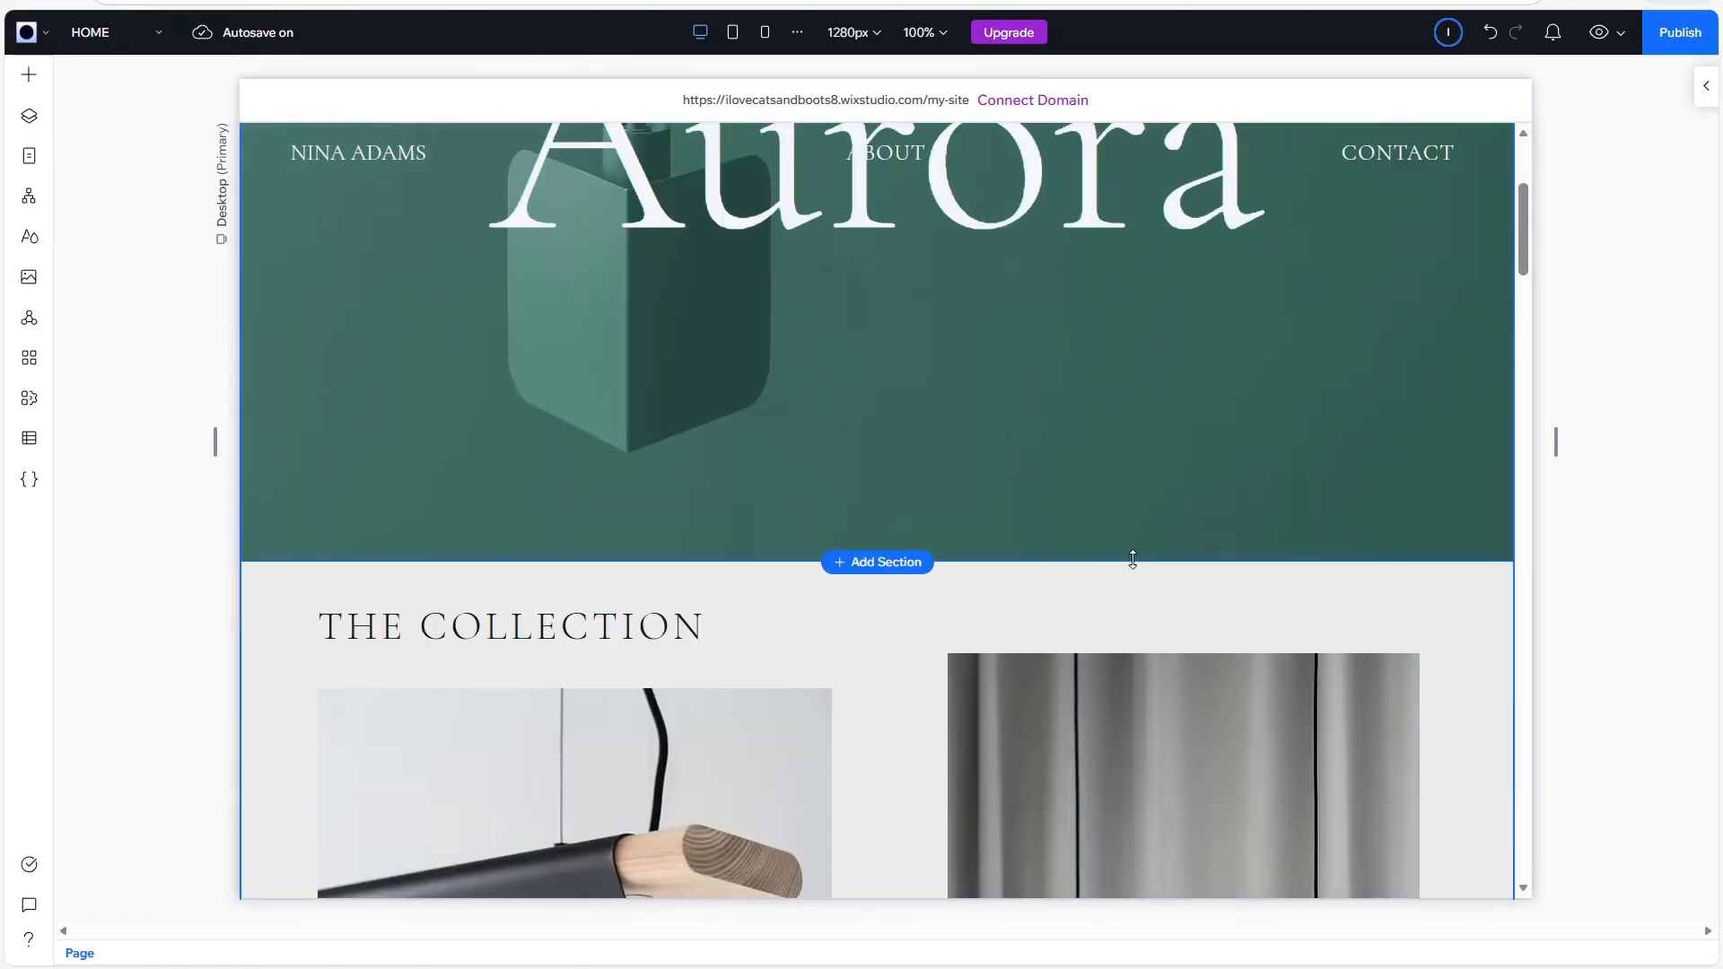
{"action": "left_click", "coordinate": [844, 563]}
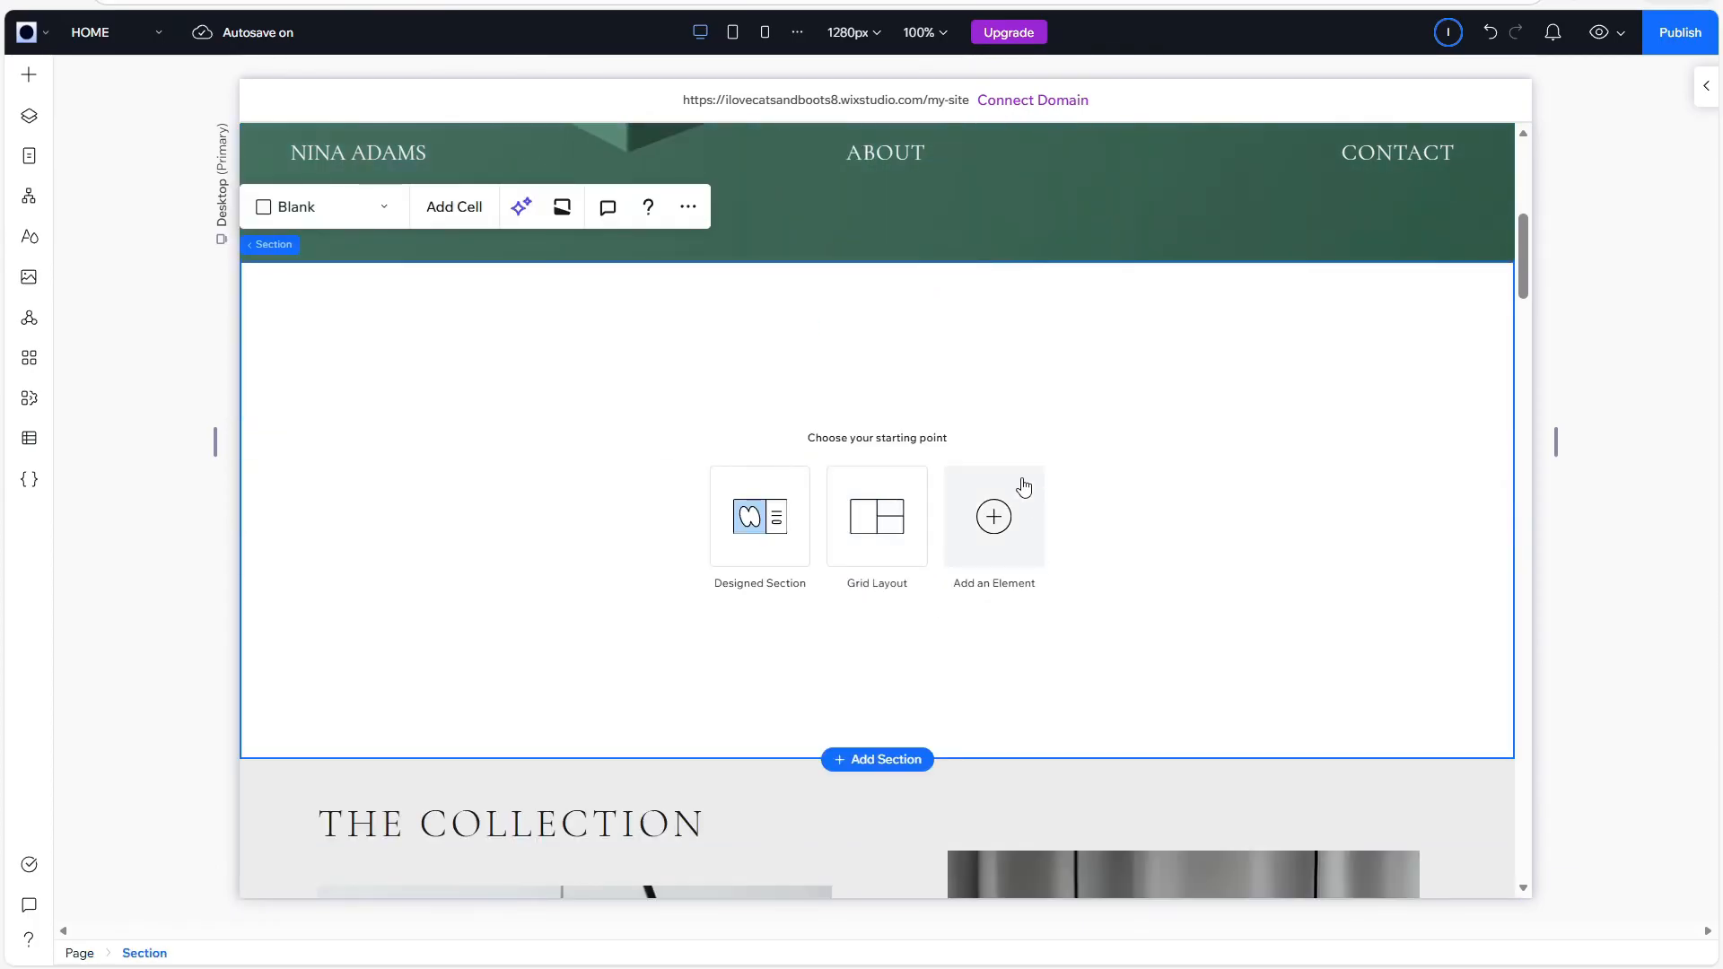
{"action": "left_click", "coordinate": [988, 515]}
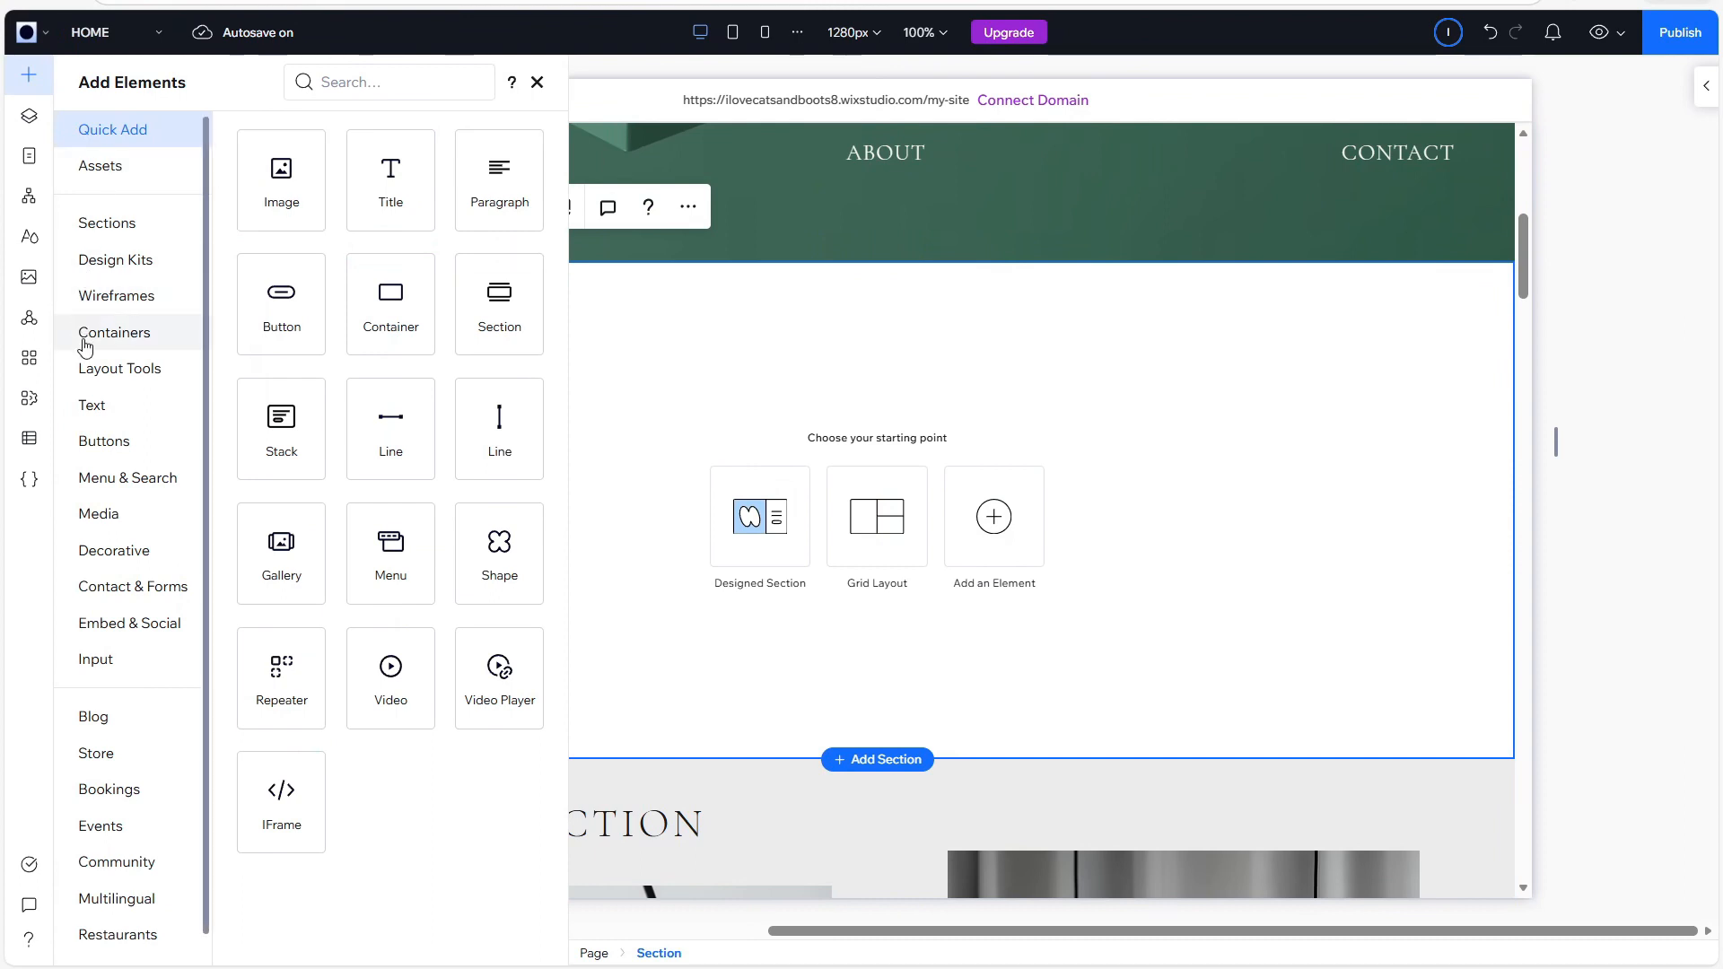
{"action": "left_click", "coordinate": [117, 630]}
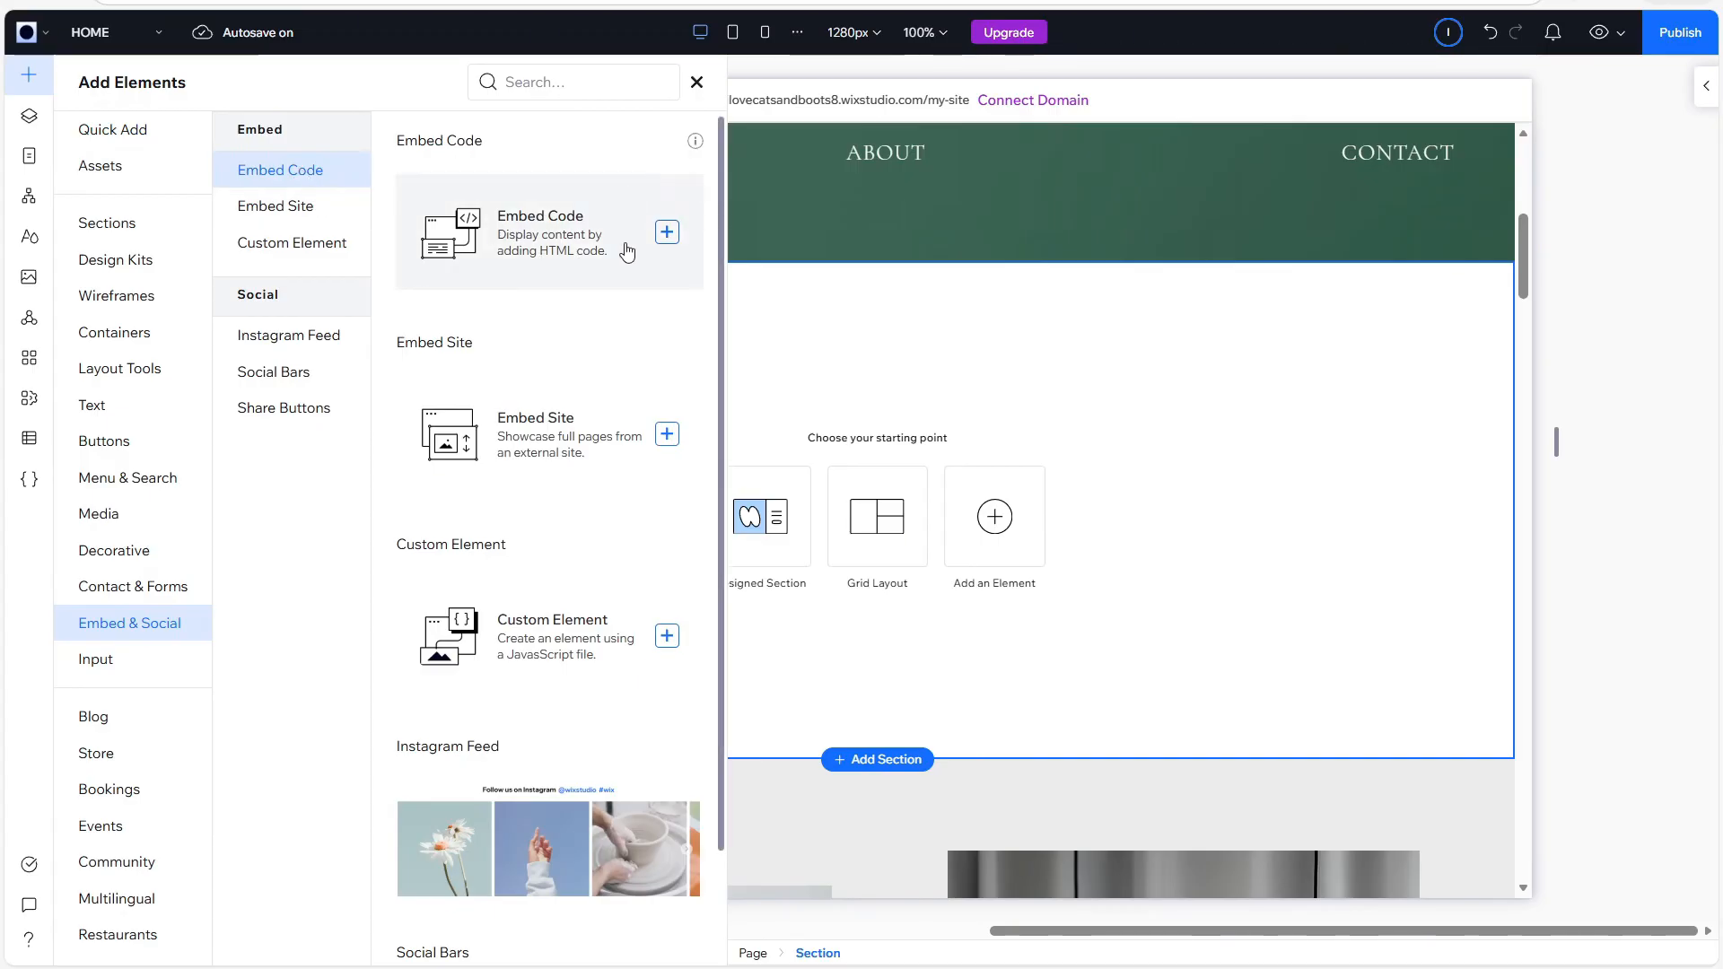
{"action": "left_click", "coordinate": [665, 232]}
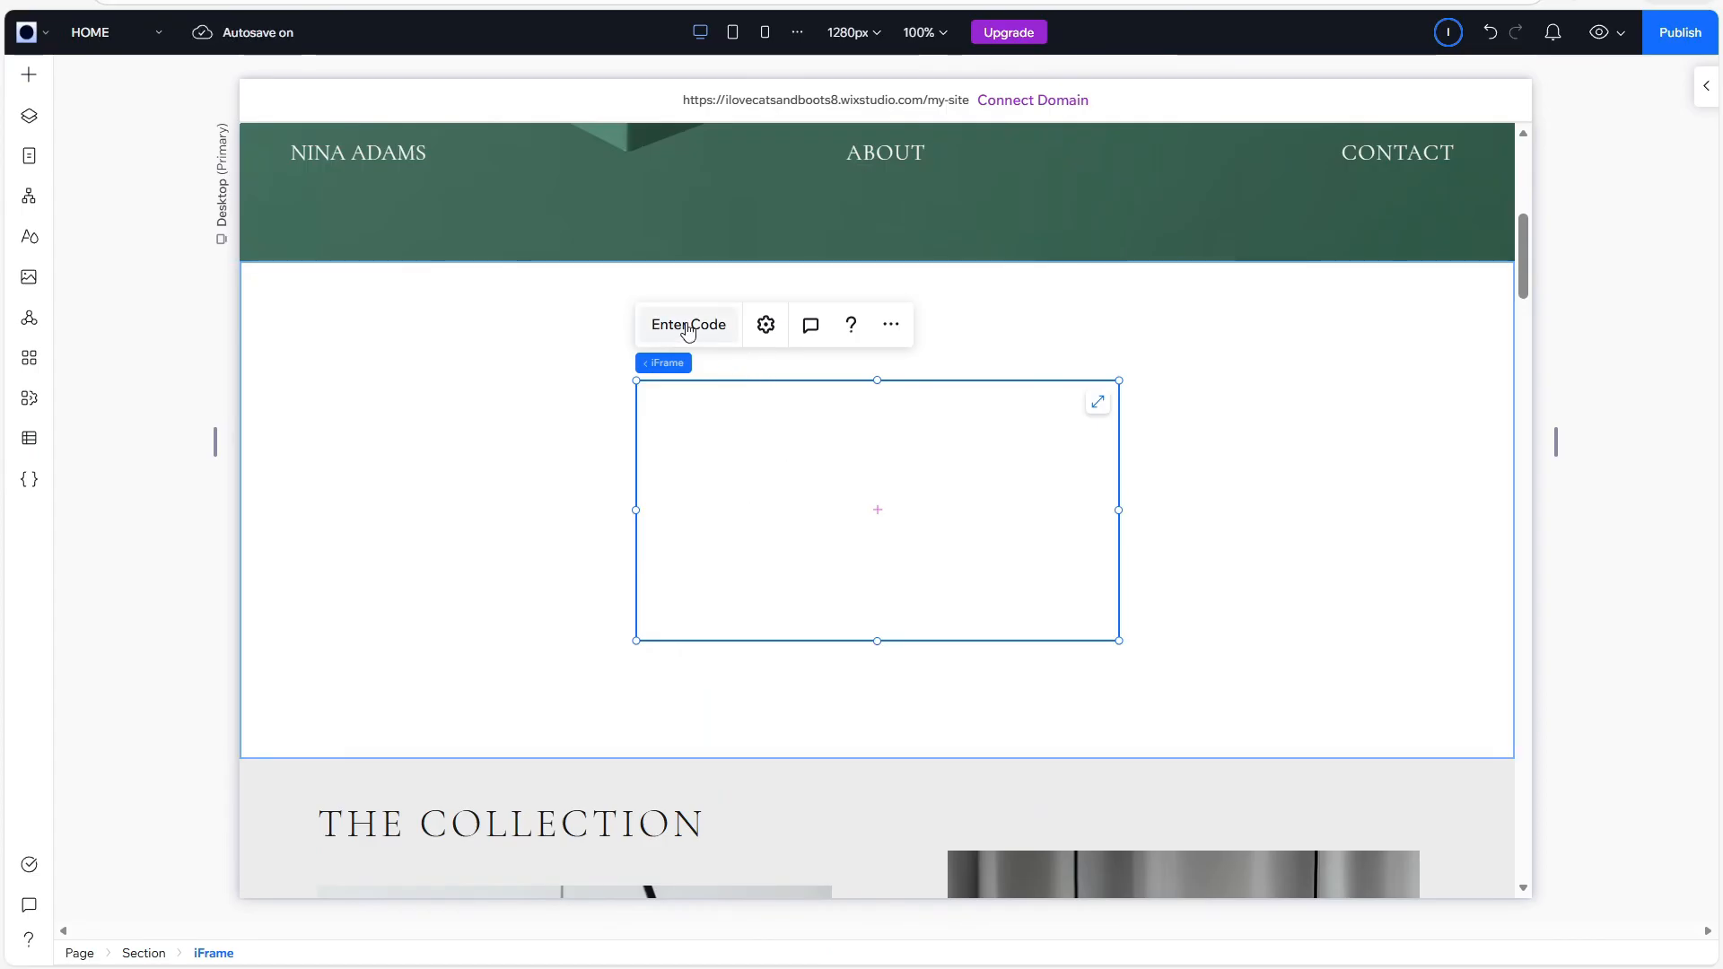
Paste the copied Elfsight contact form code into the iFrame's HTML settings and apply it.
{"action": "left_click", "coordinate": [669, 329]}
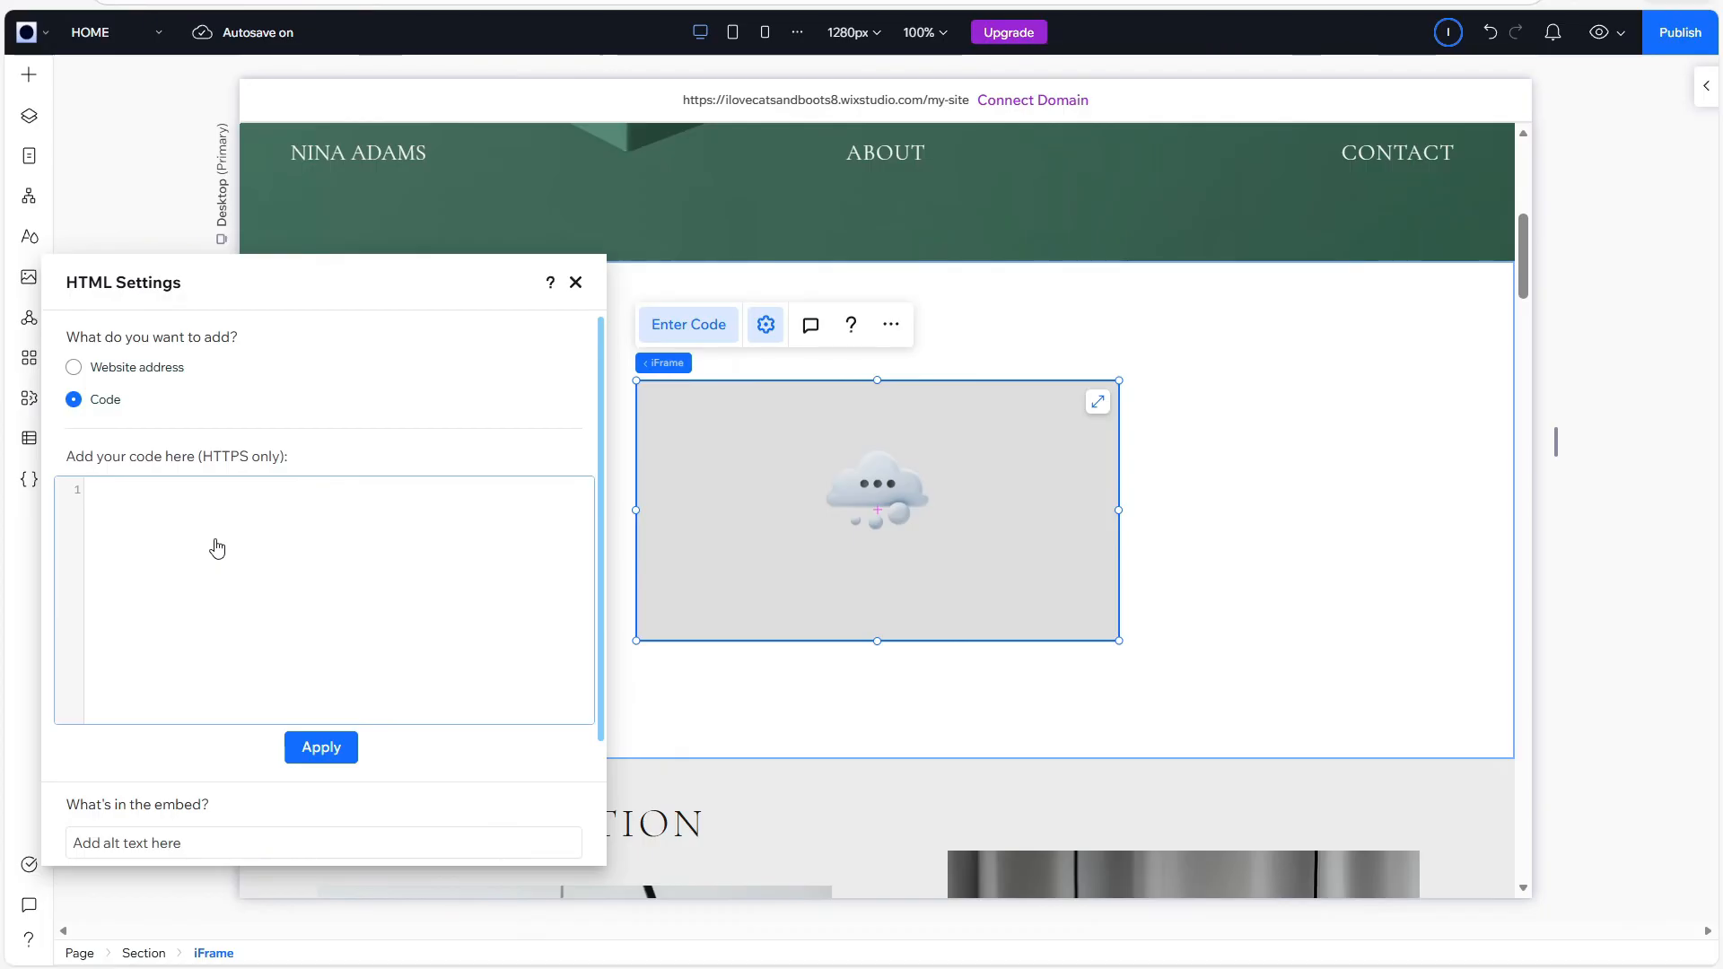
{"action": "key", "text": "ctrl+v"}
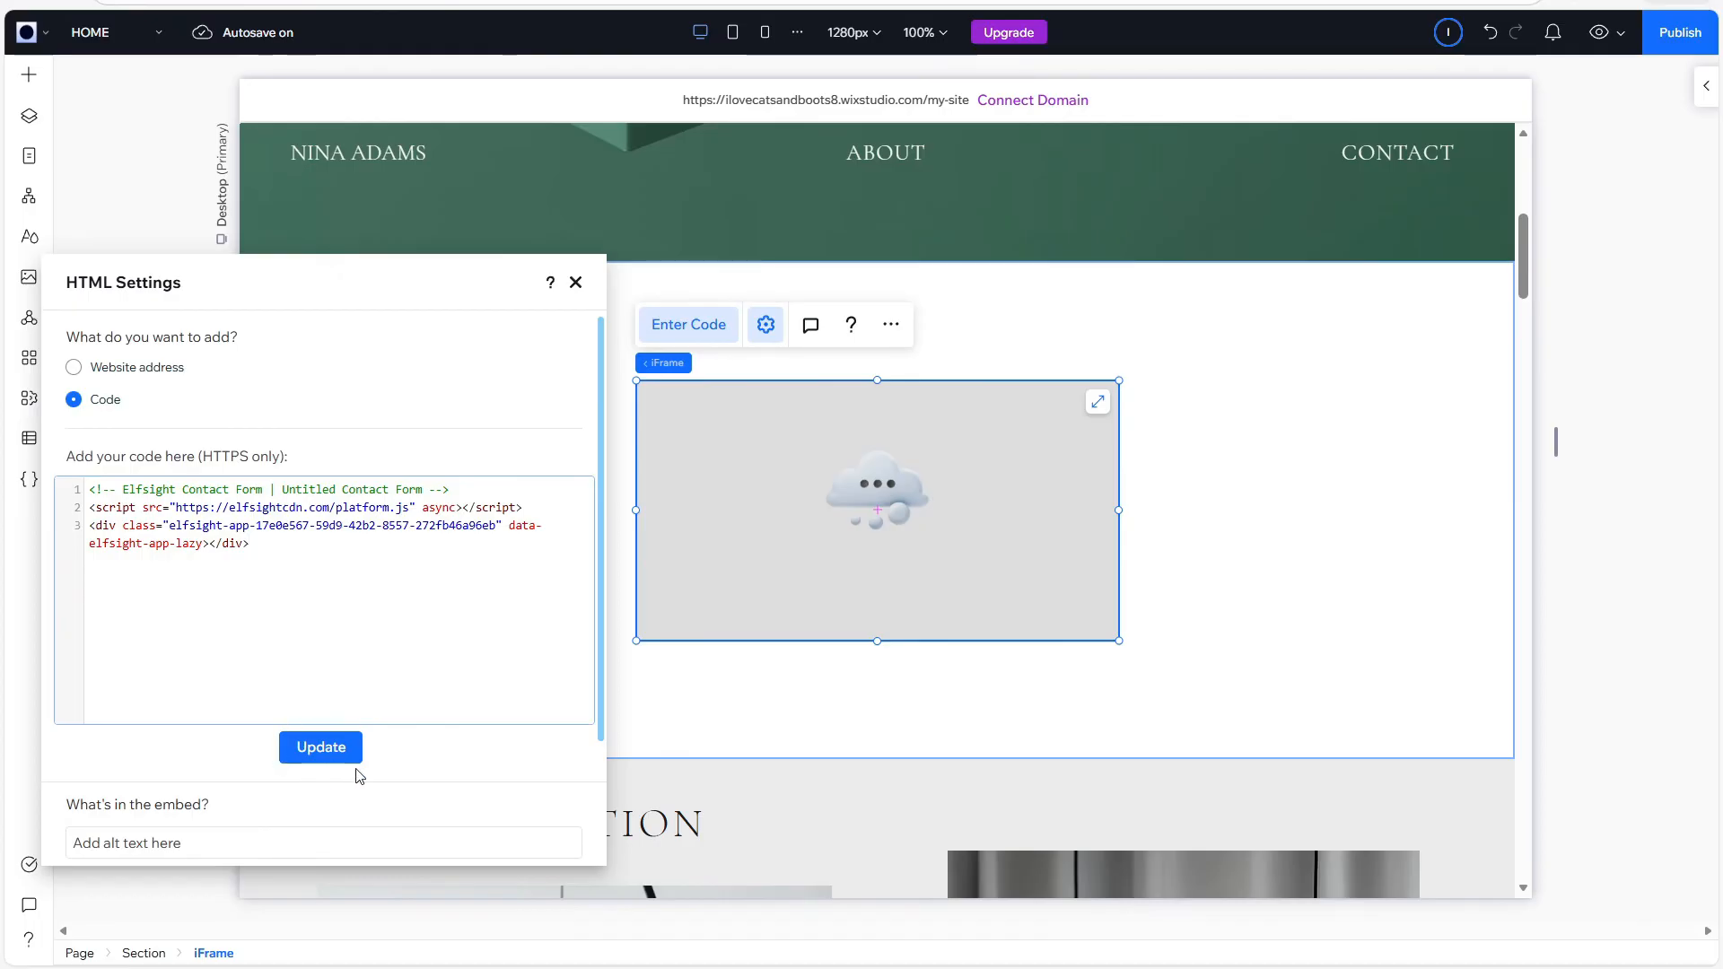
{"action": "left_click", "coordinate": [306, 749]}
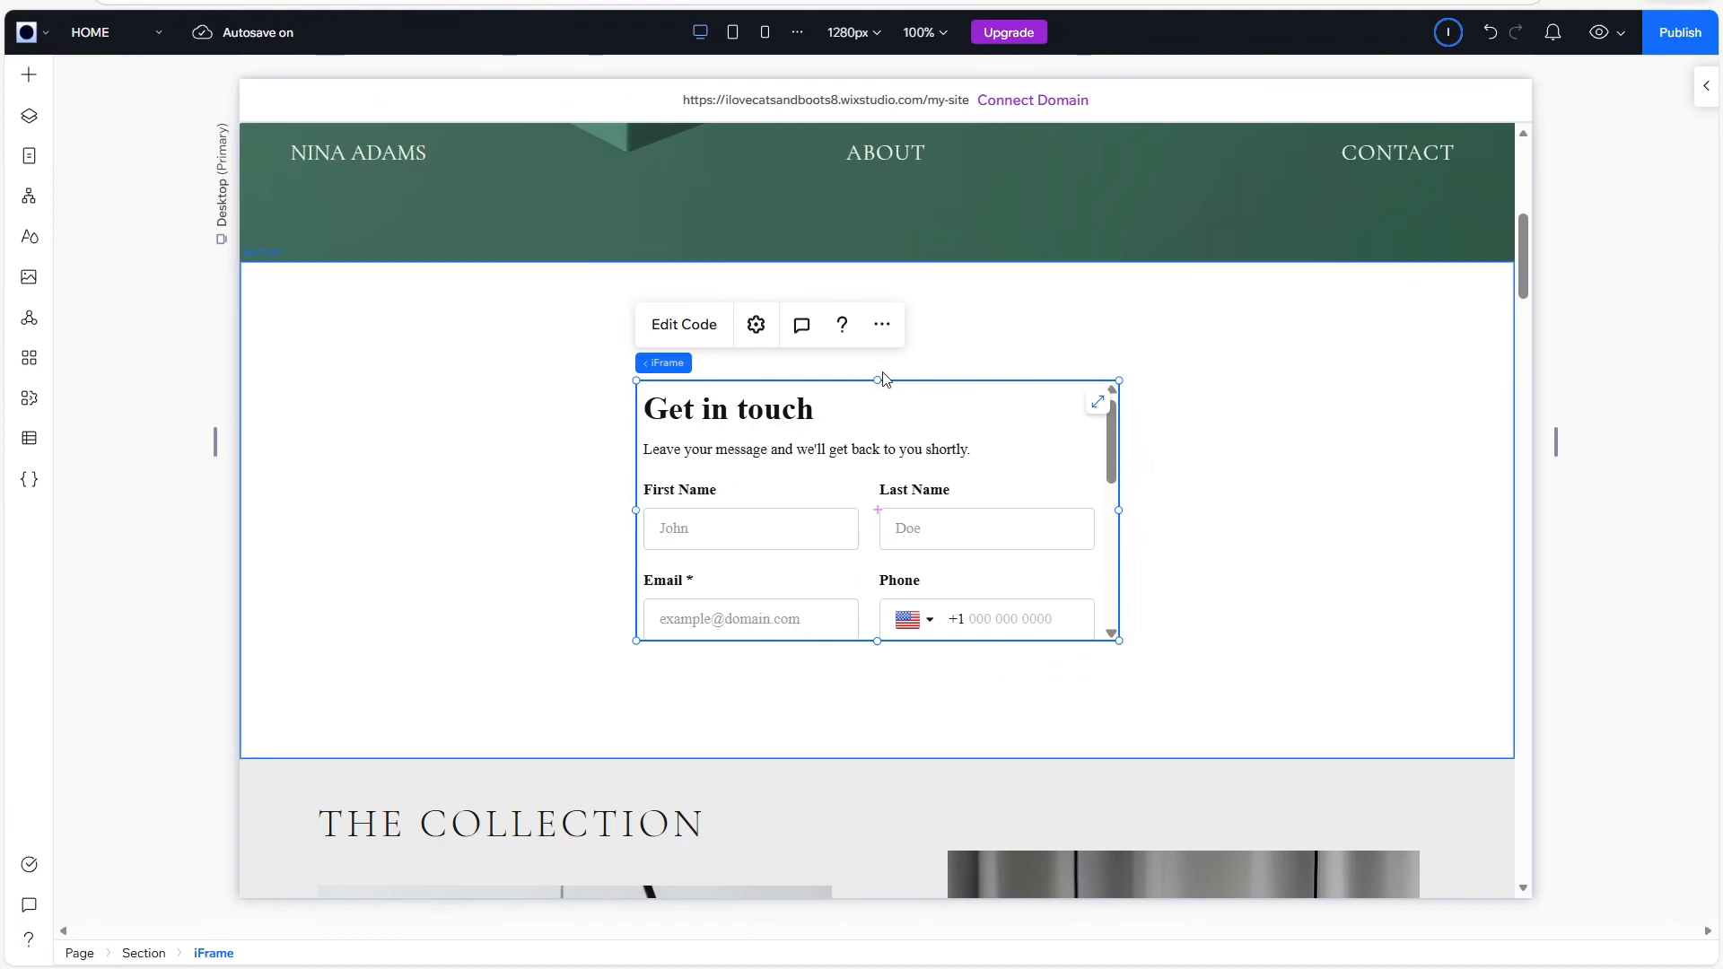
Enlarge the contact form iFrame by extending its upper, right and lower edges so more of the form fits in the section.
{"action": "left_click_drag", "start_coordinate": [877, 380], "coordinate": [892, 290]}
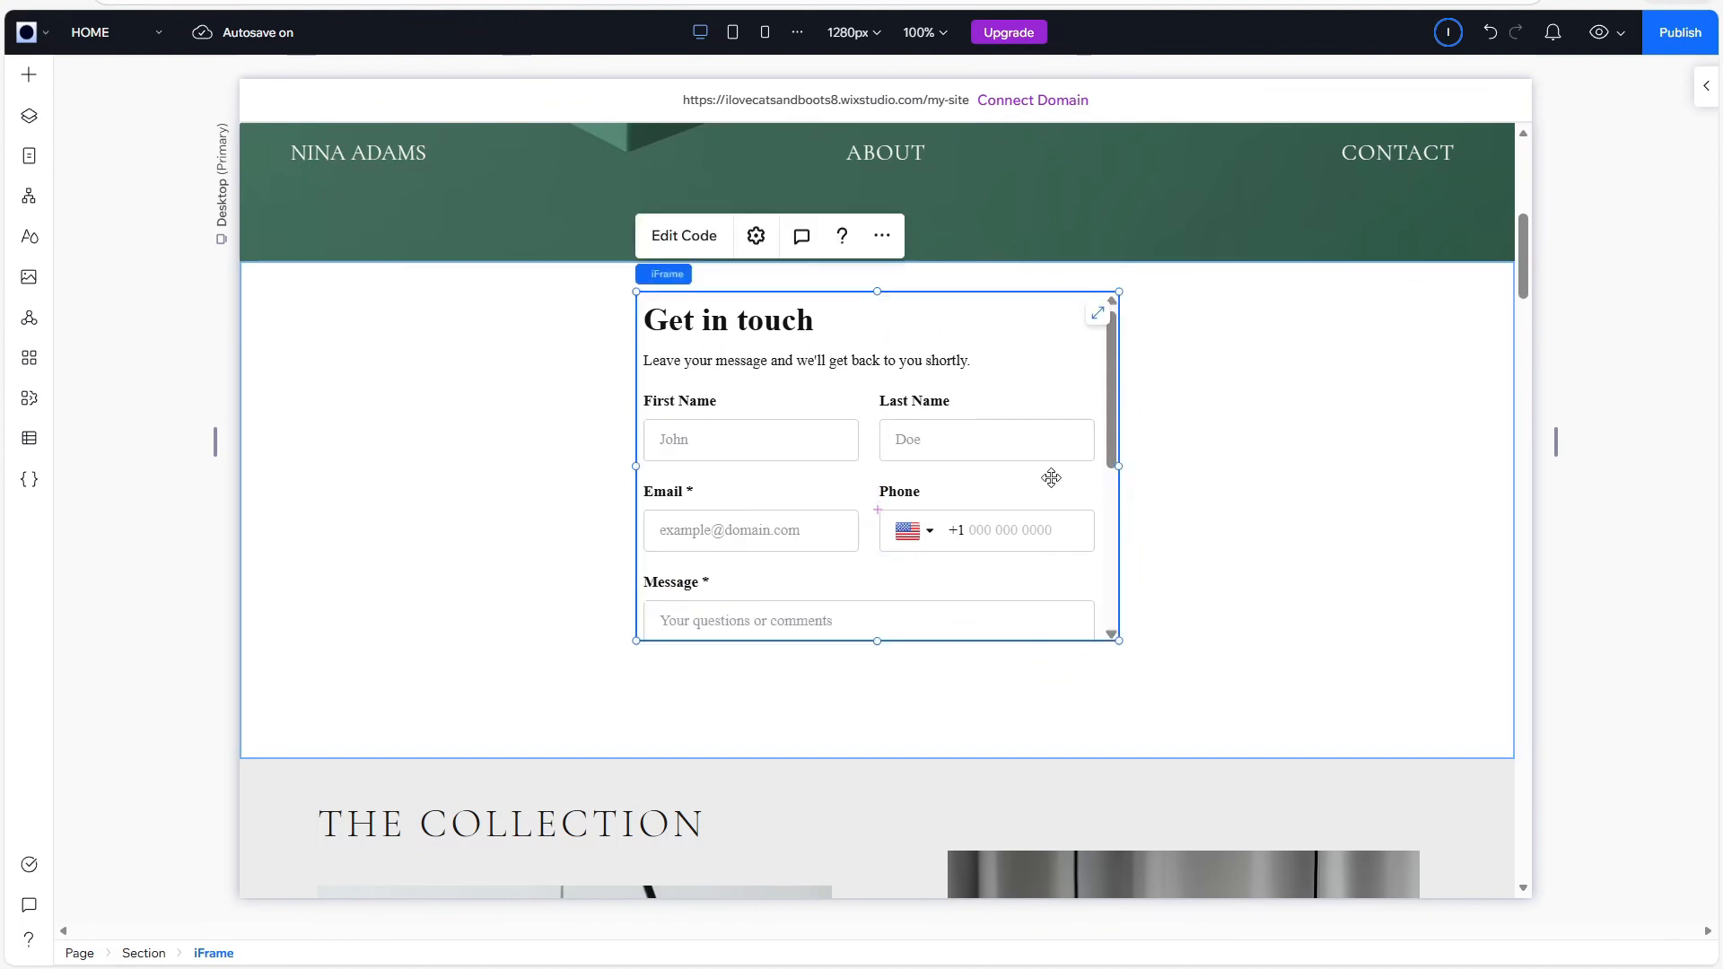
{"action": "left_click_drag", "start_coordinate": [1127, 466], "coordinate": [1183, 458]}
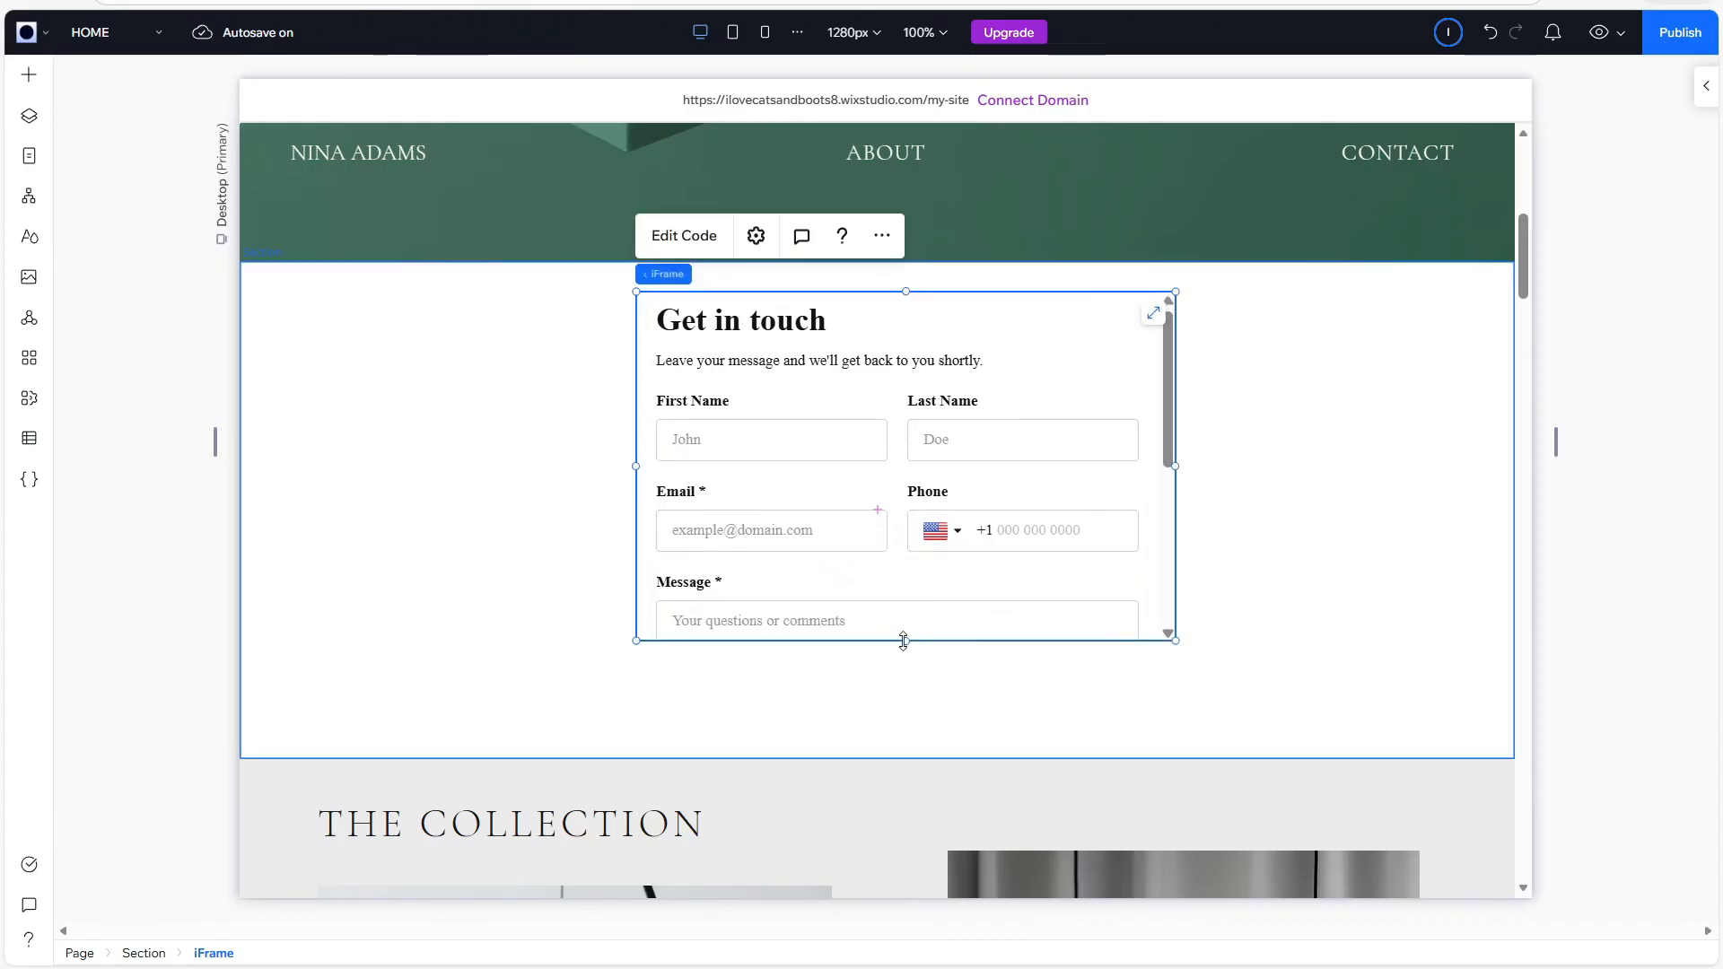
{"action": "left_click_drag", "start_coordinate": [904, 643], "coordinate": [885, 777]}
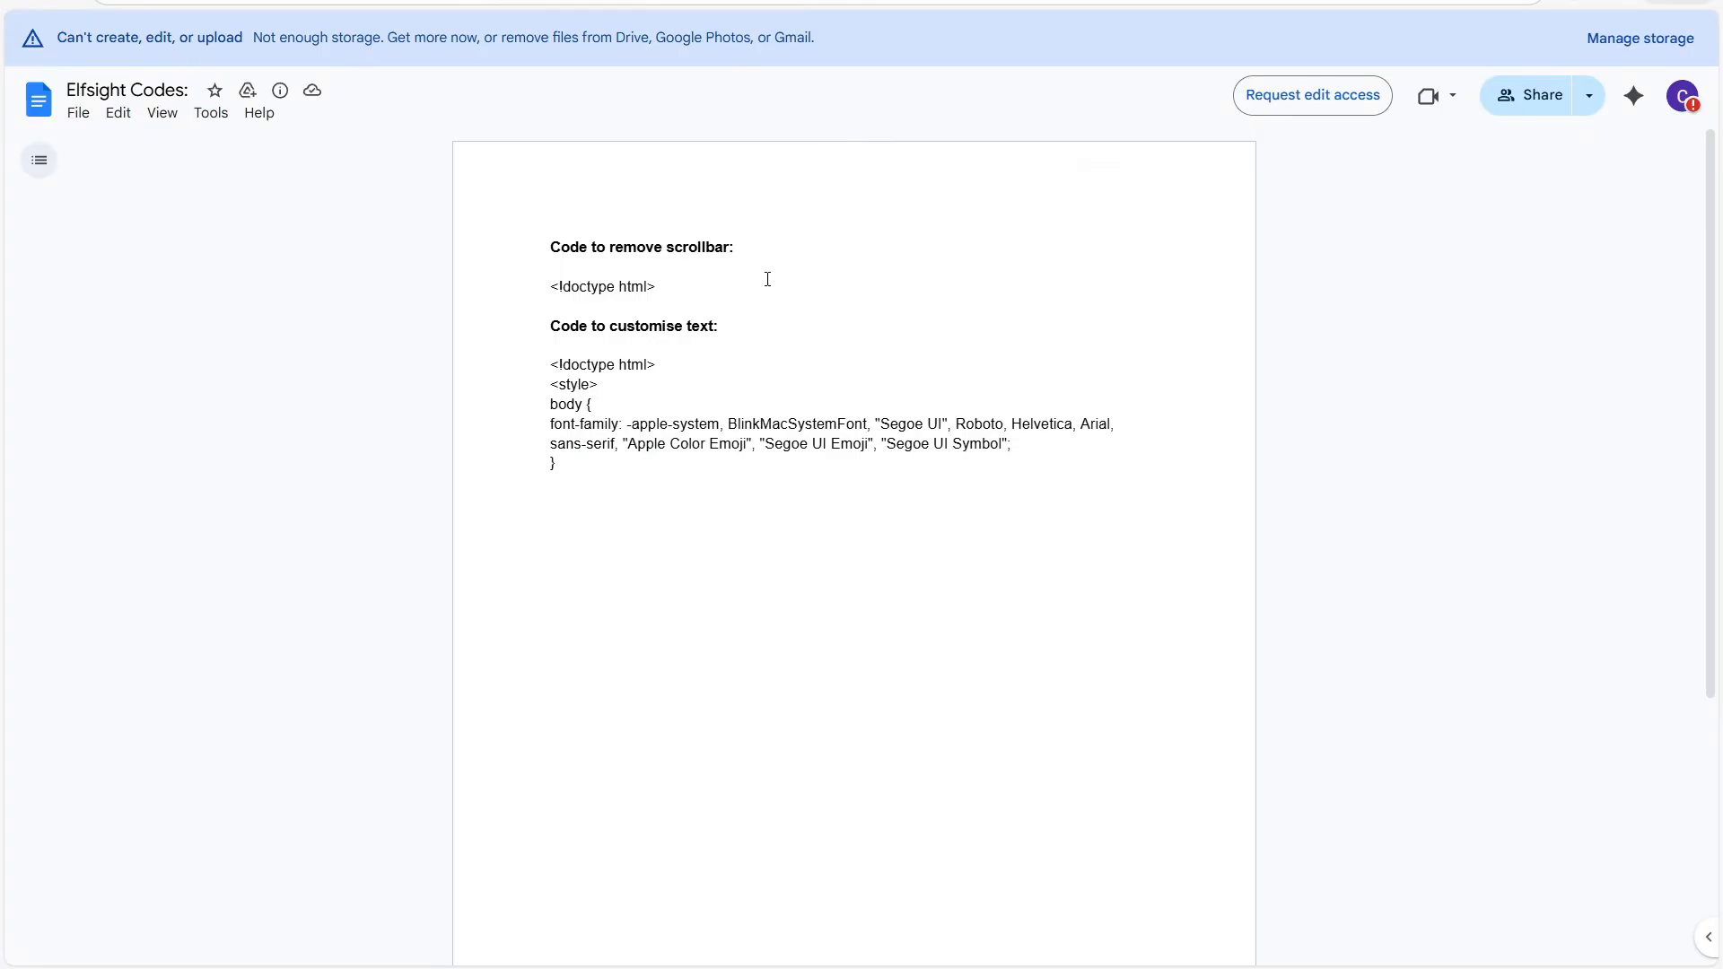
In the Elfsight Codes Google Docs document, copy the whole code block under "Code to customise text".
{"action": "left_click_drag", "start_coordinate": [538, 364], "coordinate": [581, 472]}
{"action": "right_click", "coordinate": [591, 421]}
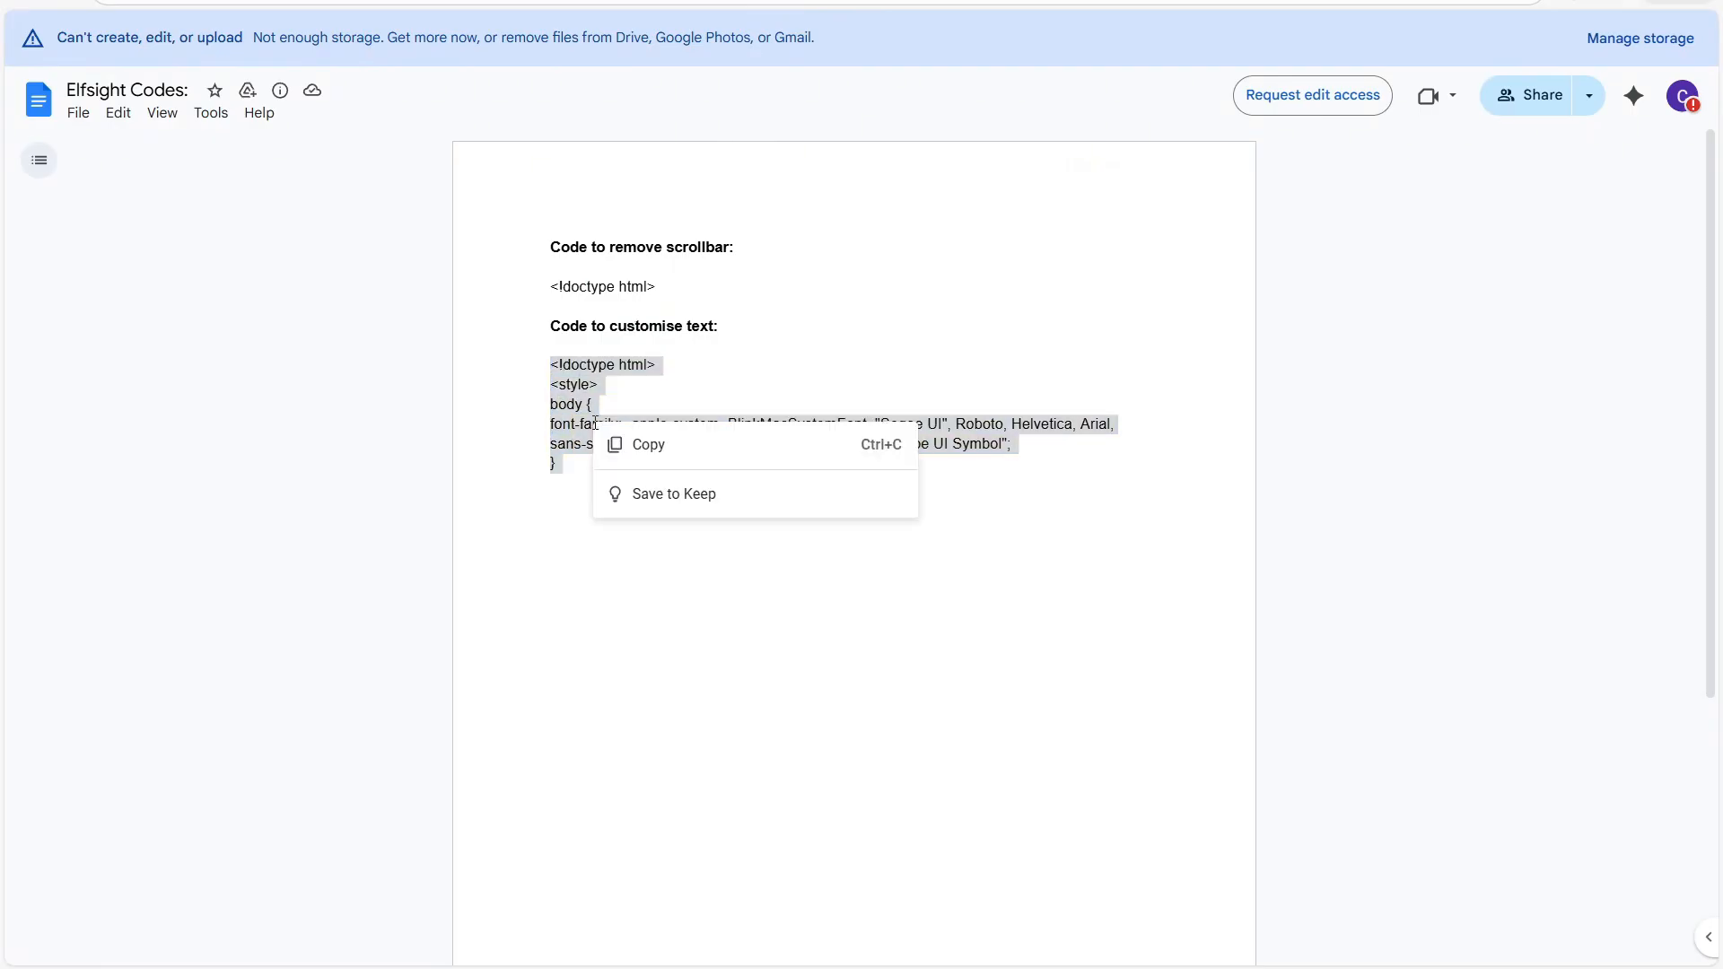
{"action": "left_click", "coordinate": [655, 443]}
{"action": "left_click", "coordinate": [654, 440]}
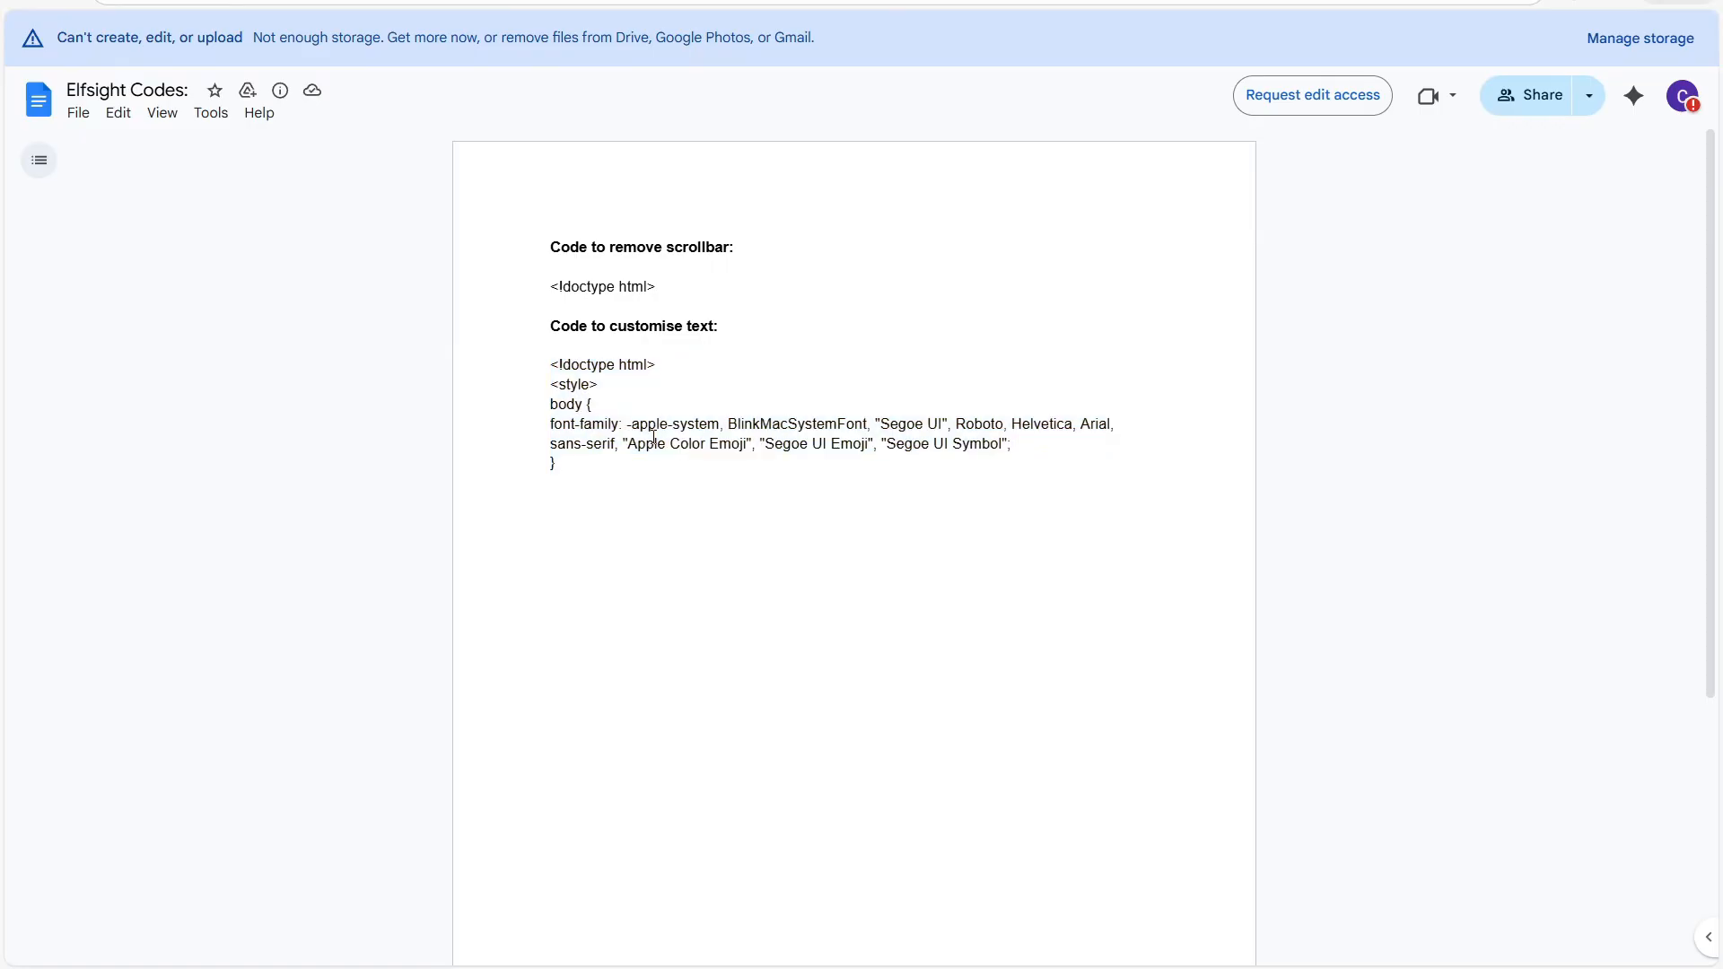
In Wix Studio, append the copied doctype and font-family style code after the Elfsight embed code in the iFrame and update it.
{"action": "left_click", "coordinate": [579, 0]}
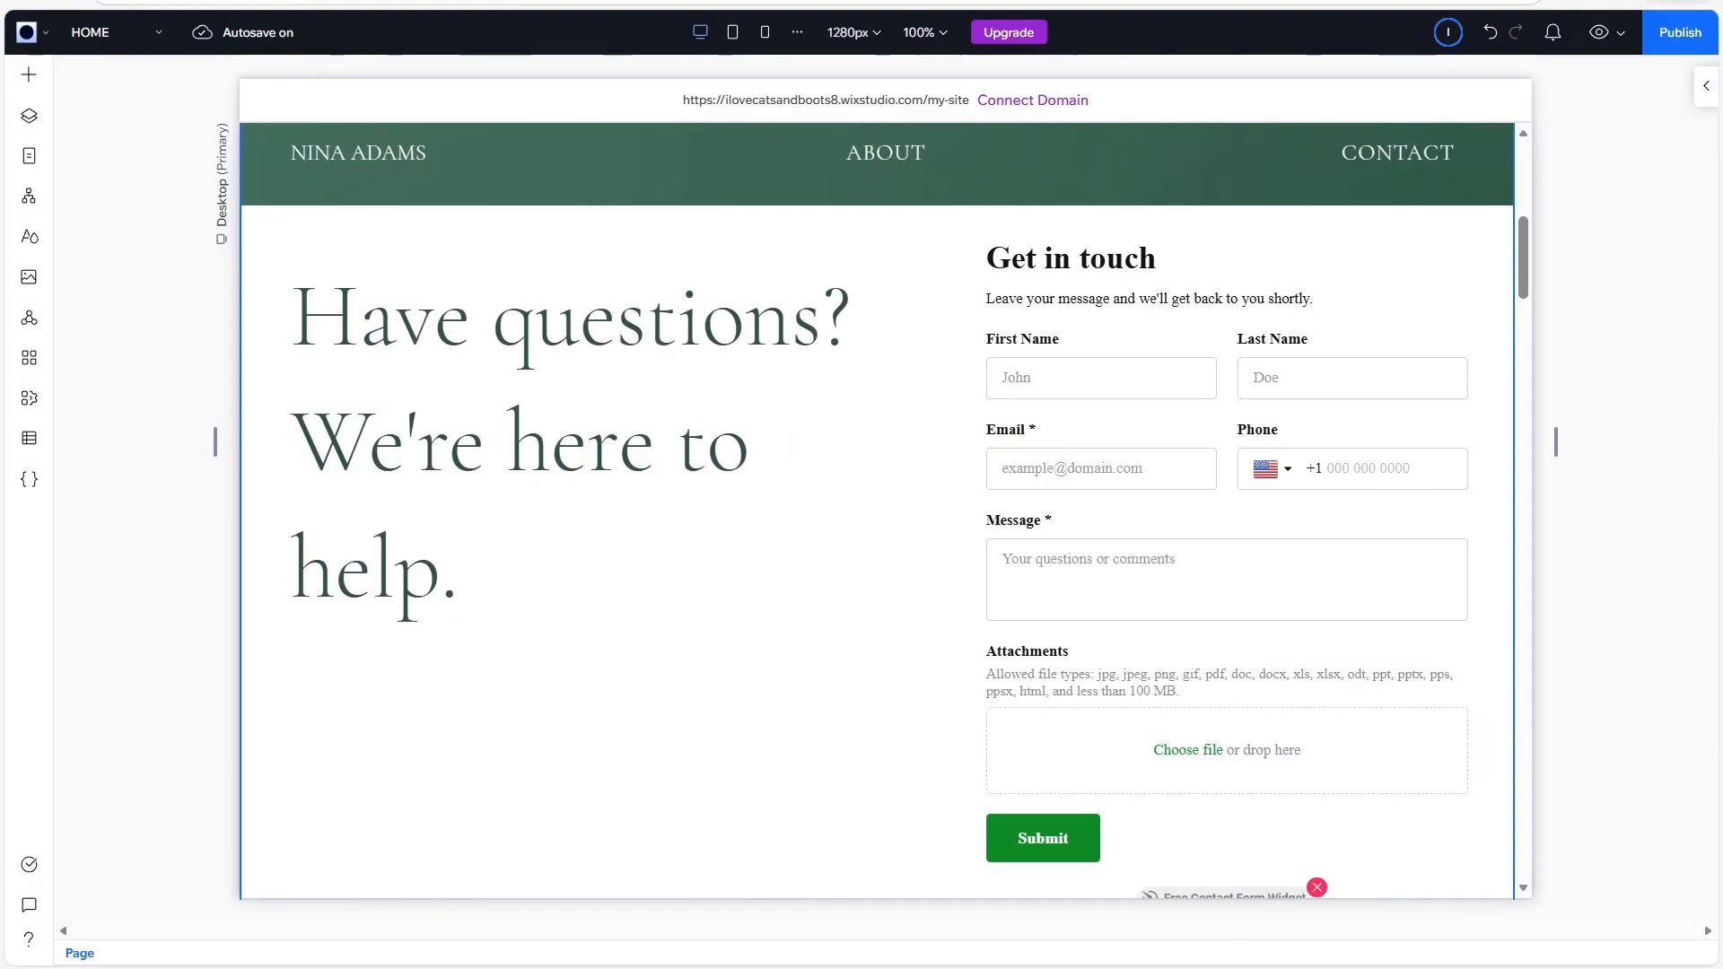
{"action": "left_click", "coordinate": [1158, 326]}
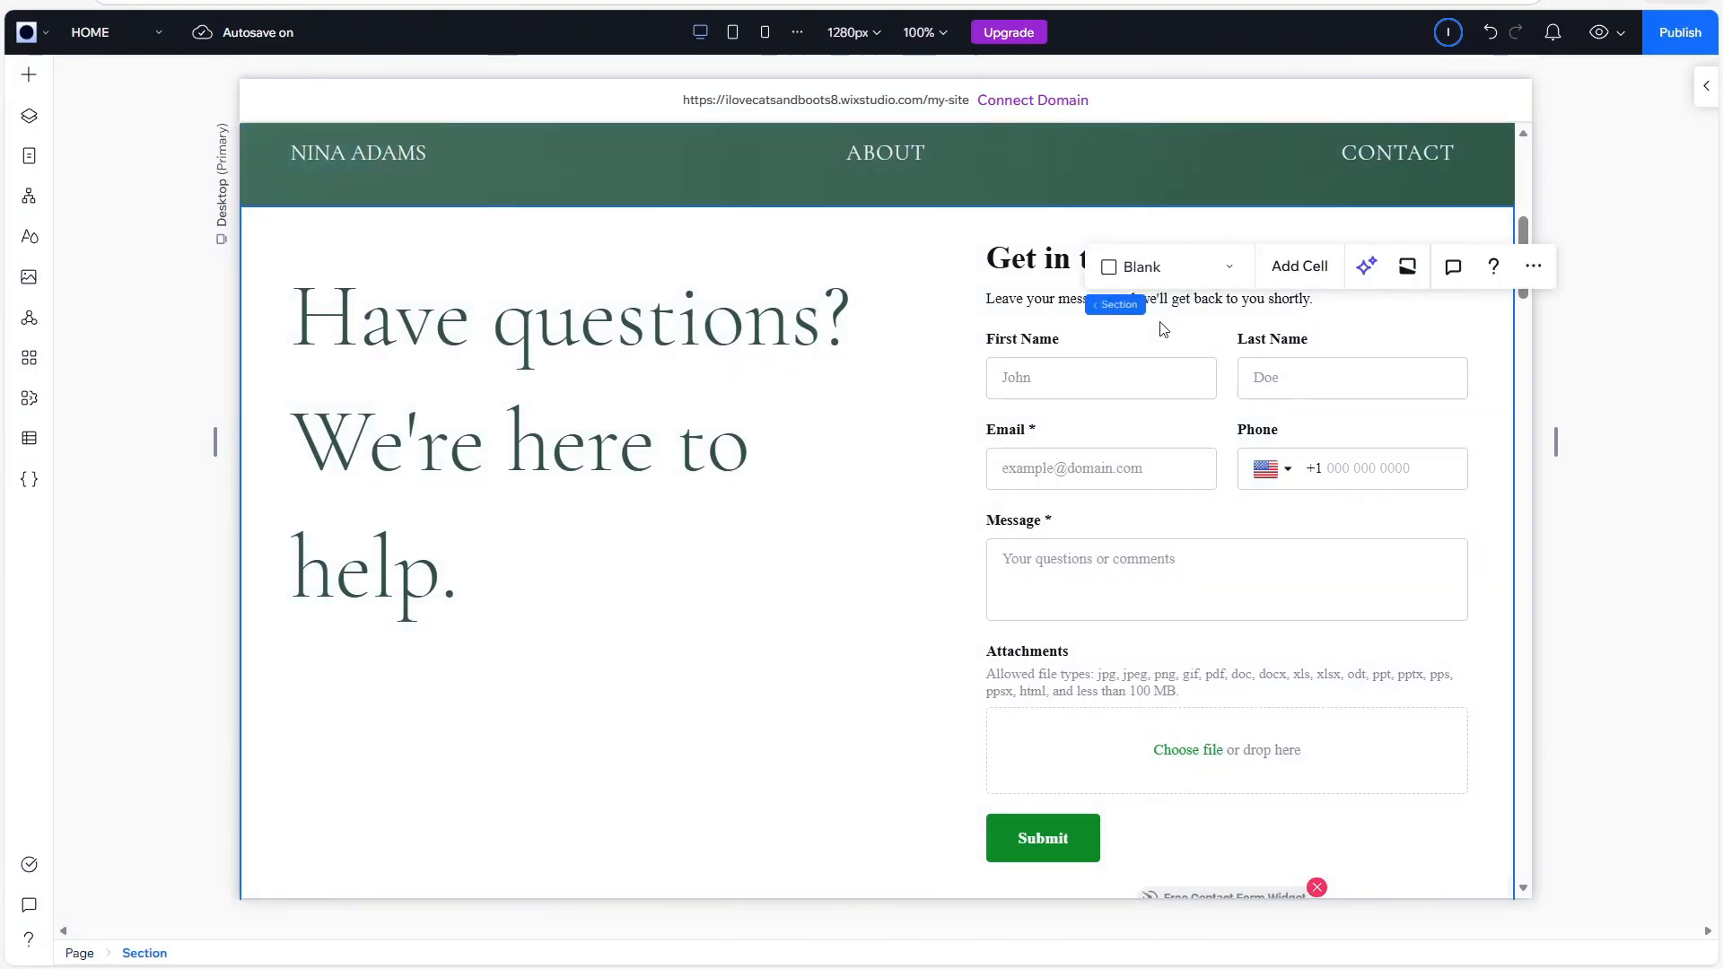
{"action": "left_click", "coordinate": [1164, 329]}
{"action": "left_click", "coordinate": [1185, 266]}
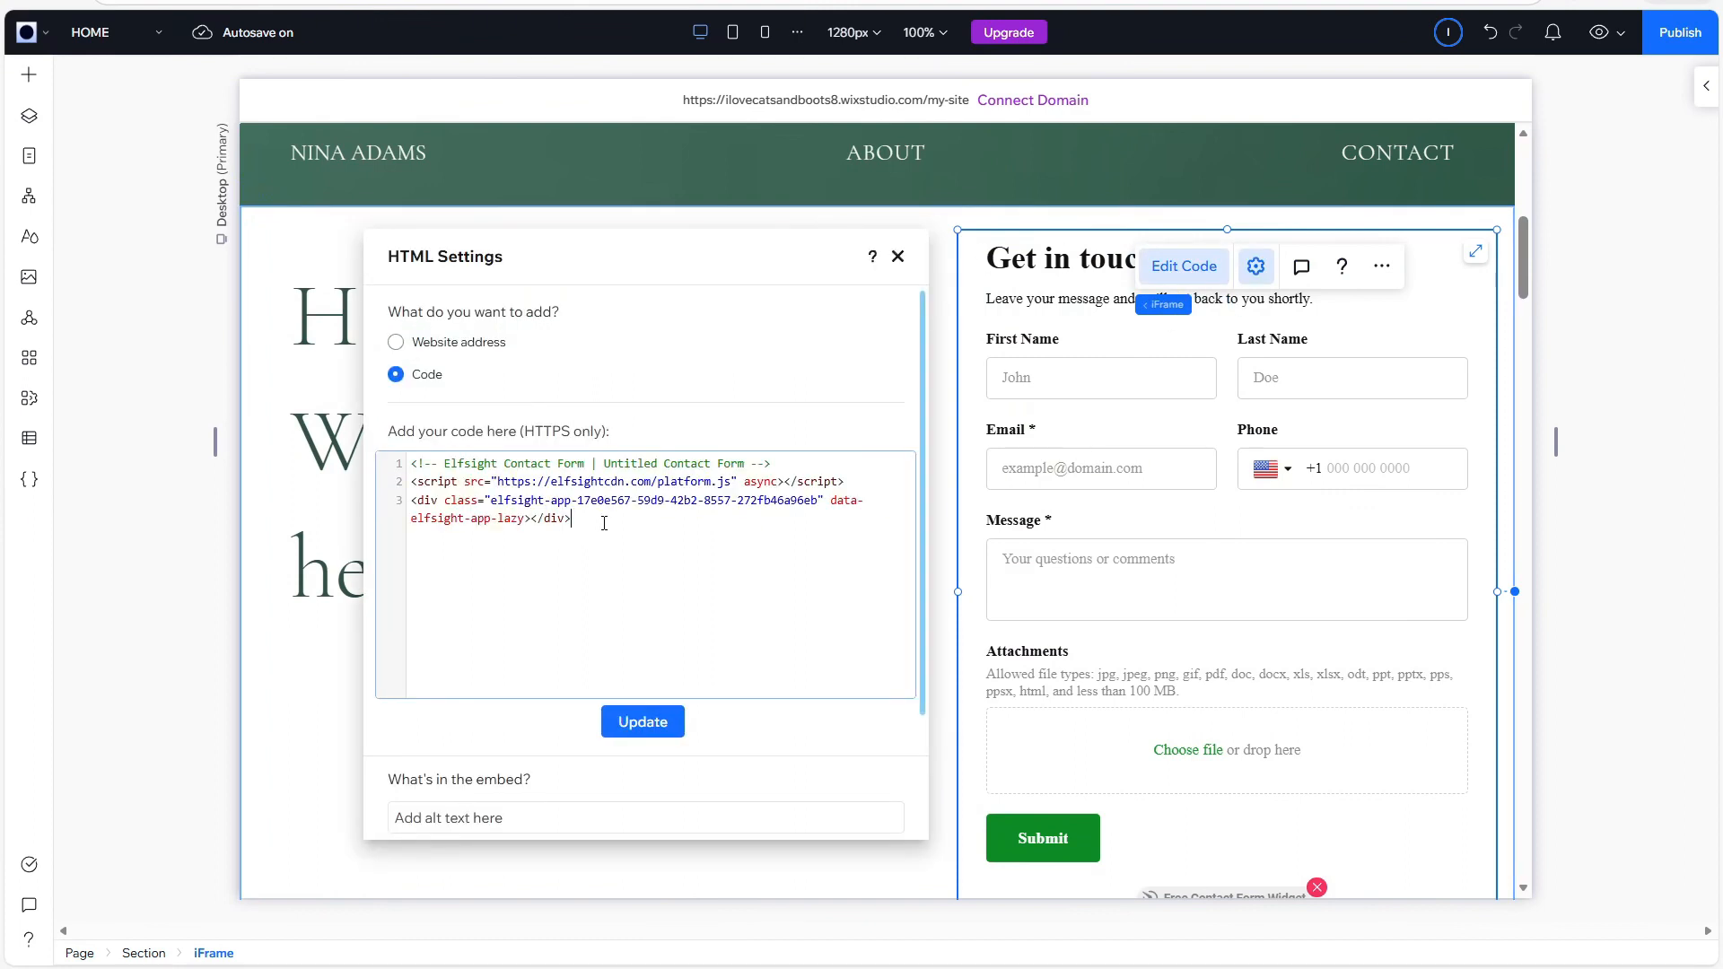
{"action": "key", "text": "ctrl+v"}
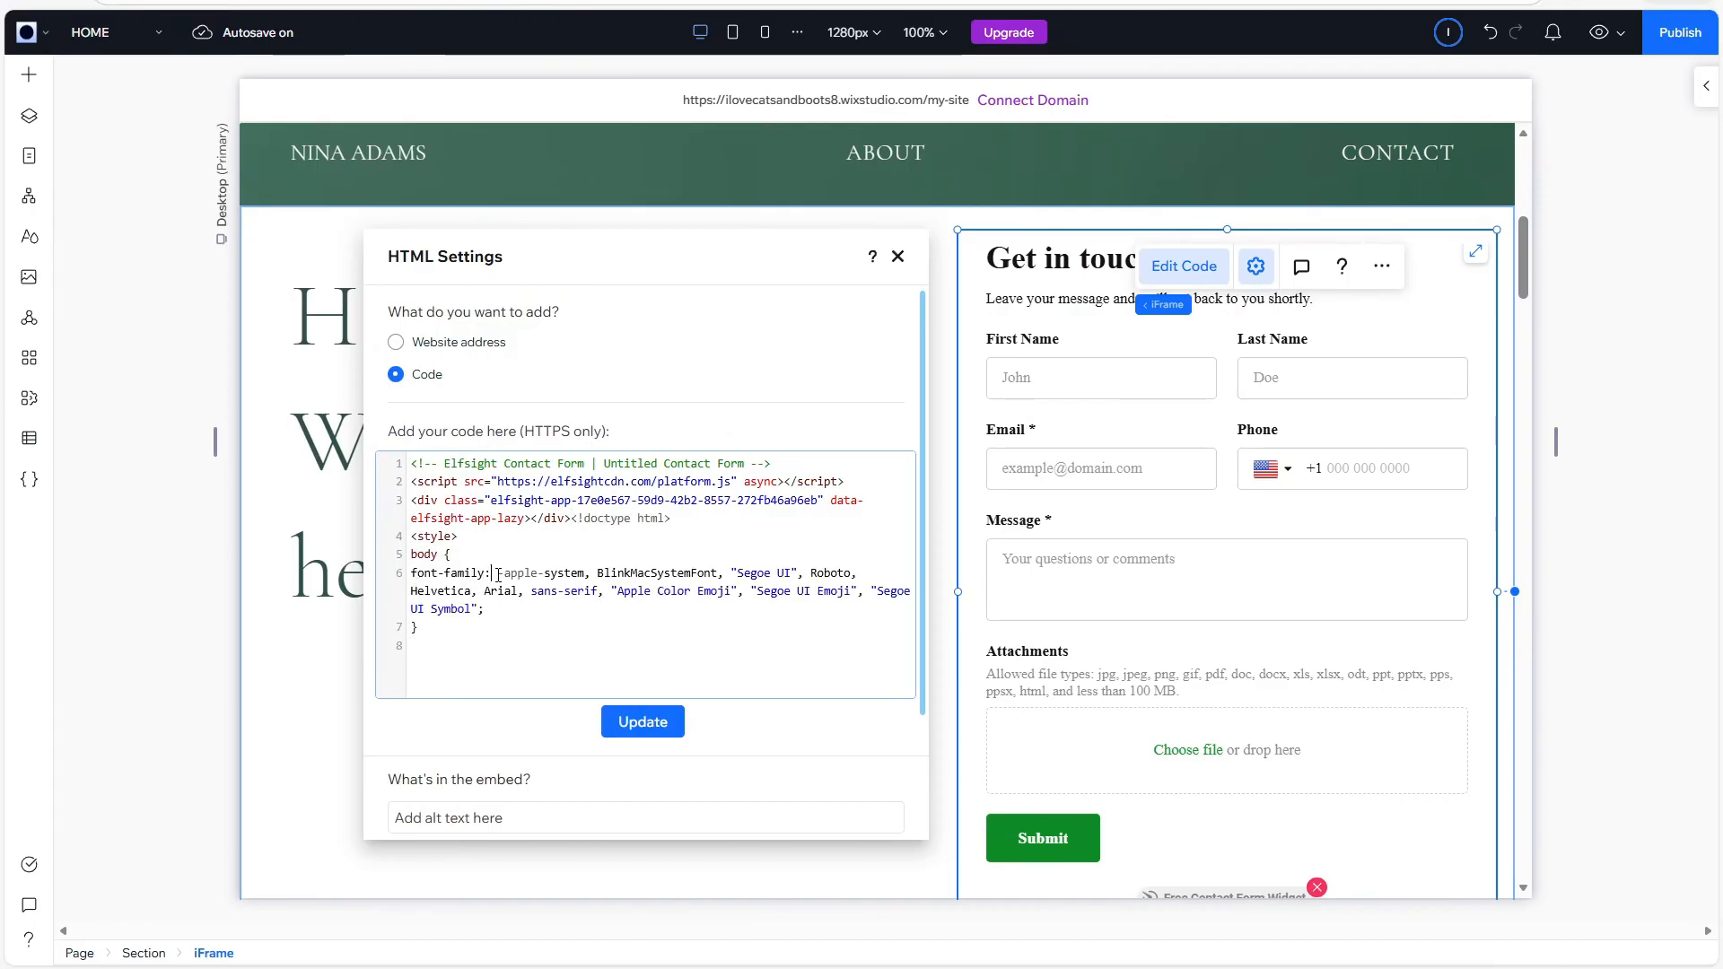
{"action": "left_click_drag", "start_coordinate": [498, 575], "coordinate": [515, 617]}
{"action": "left_click", "coordinate": [515, 619]}
{"action": "left_click", "coordinate": [619, 734]}
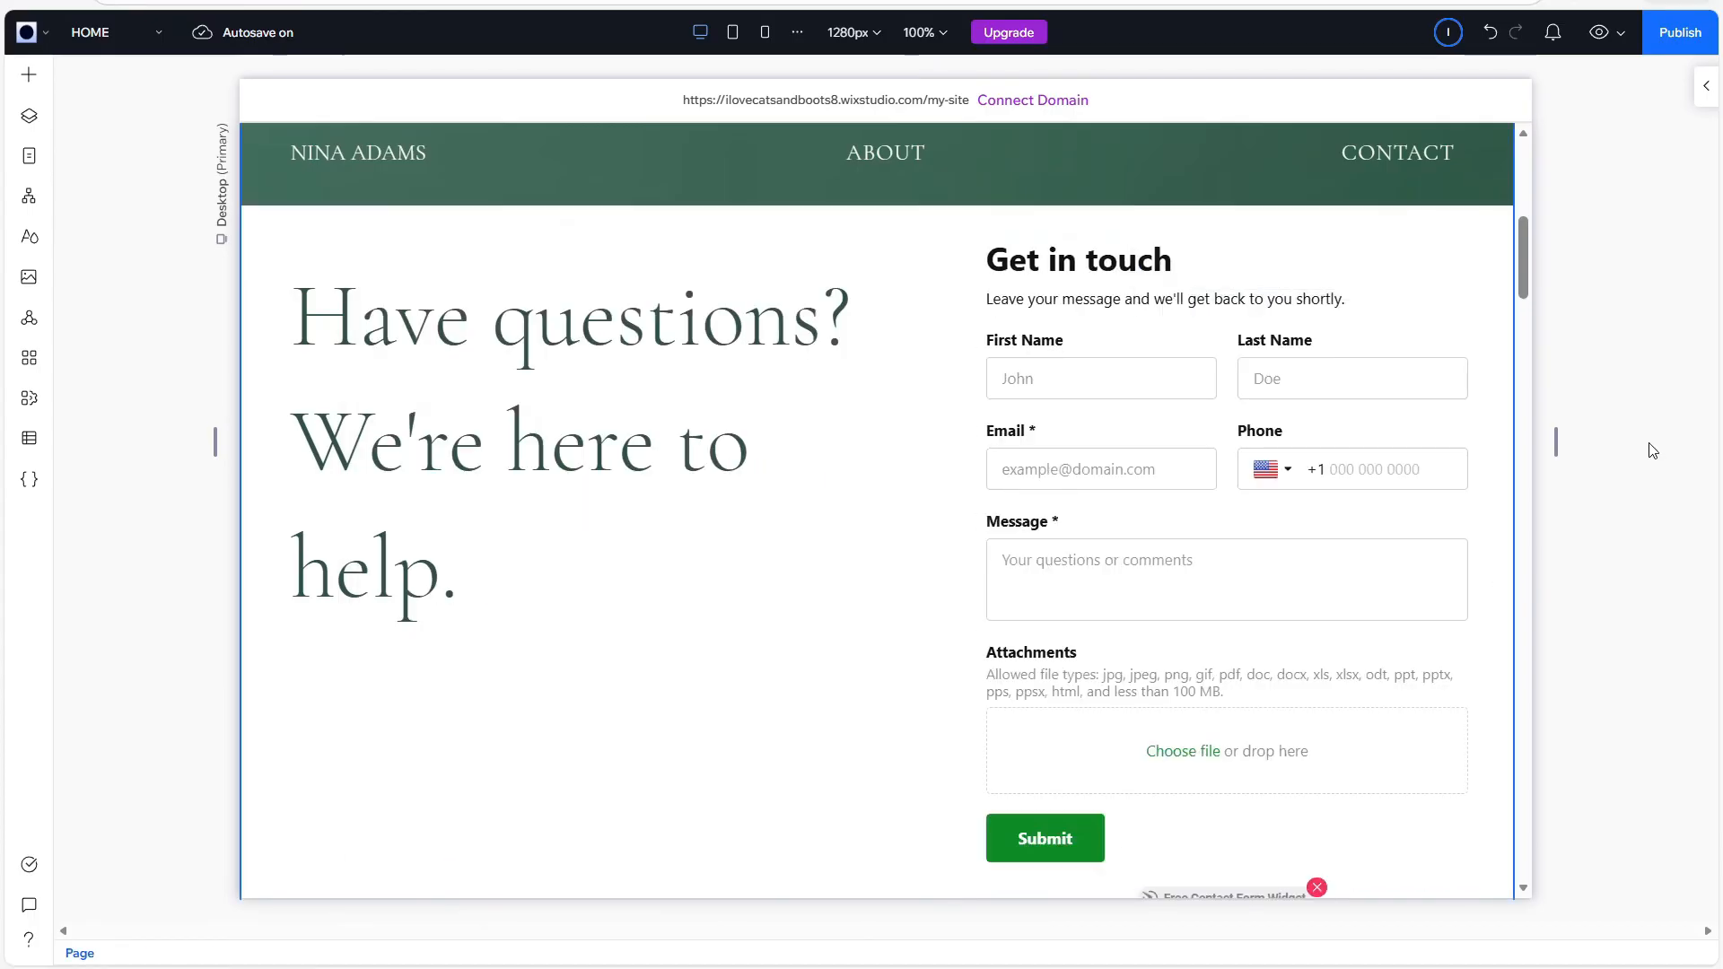
Preview the site and test the embedded contact form by entering "hello!" as the message.
{"action": "scroll", "coordinate": [1653, 450], "scroll_direction": "down", "scroll_amount": 1}
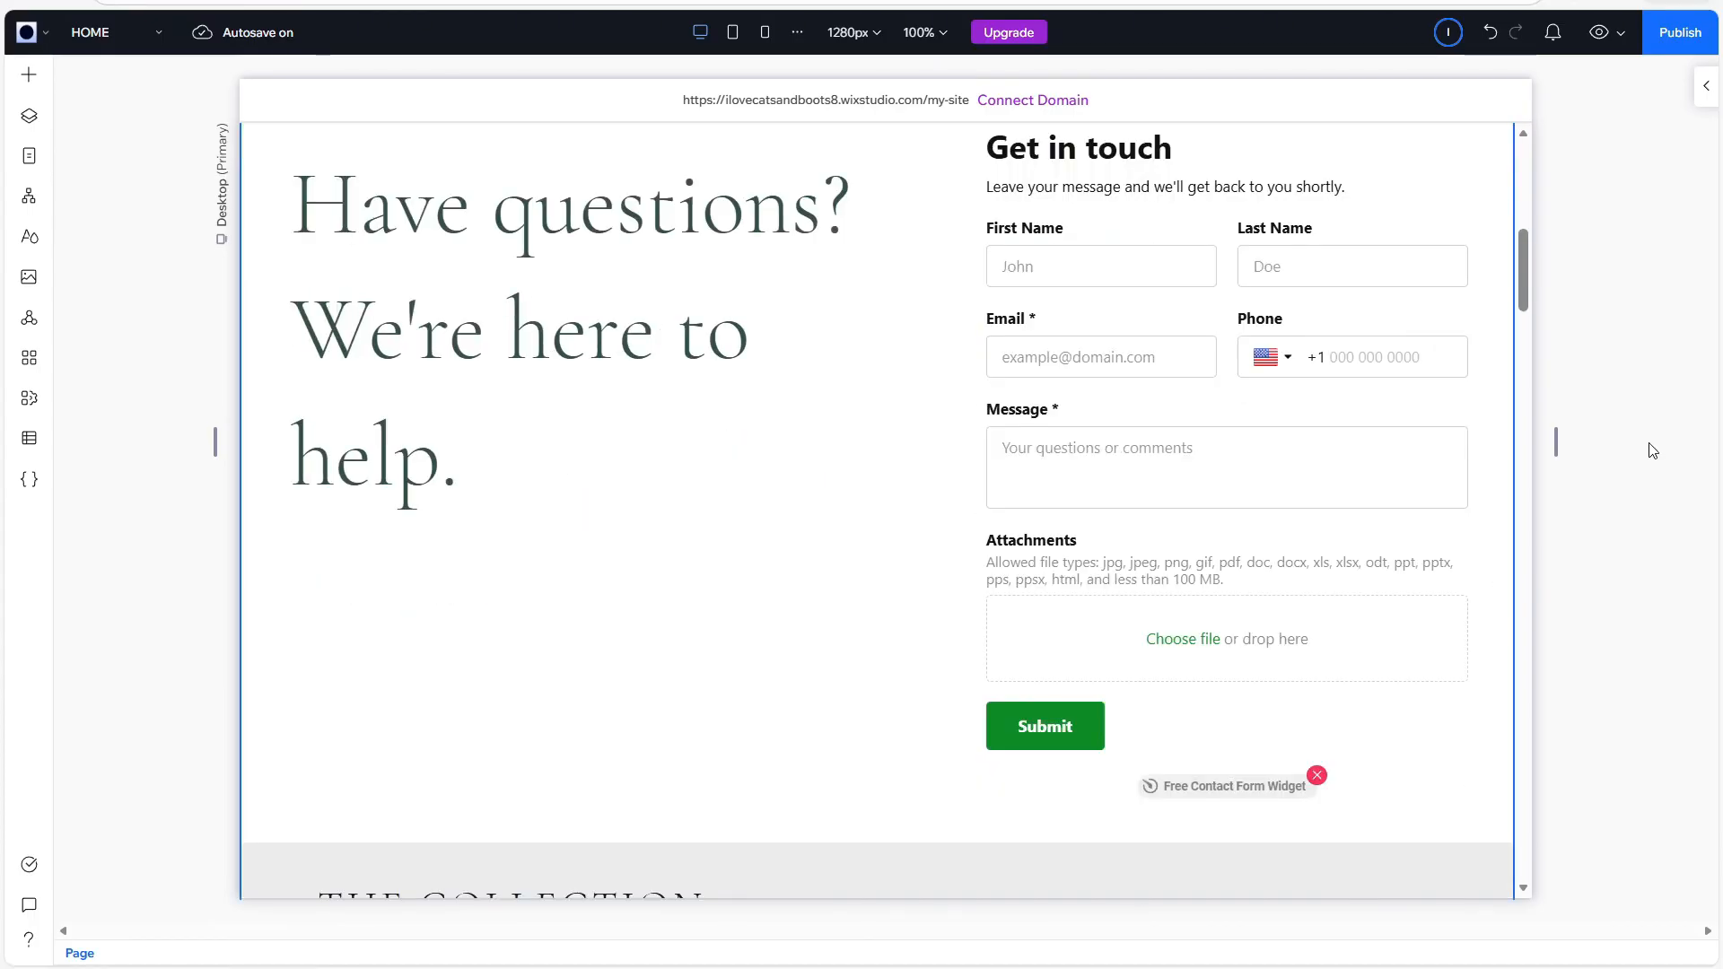
{"action": "scroll", "coordinate": [1653, 450], "scroll_direction": "up", "scroll_amount": 1}
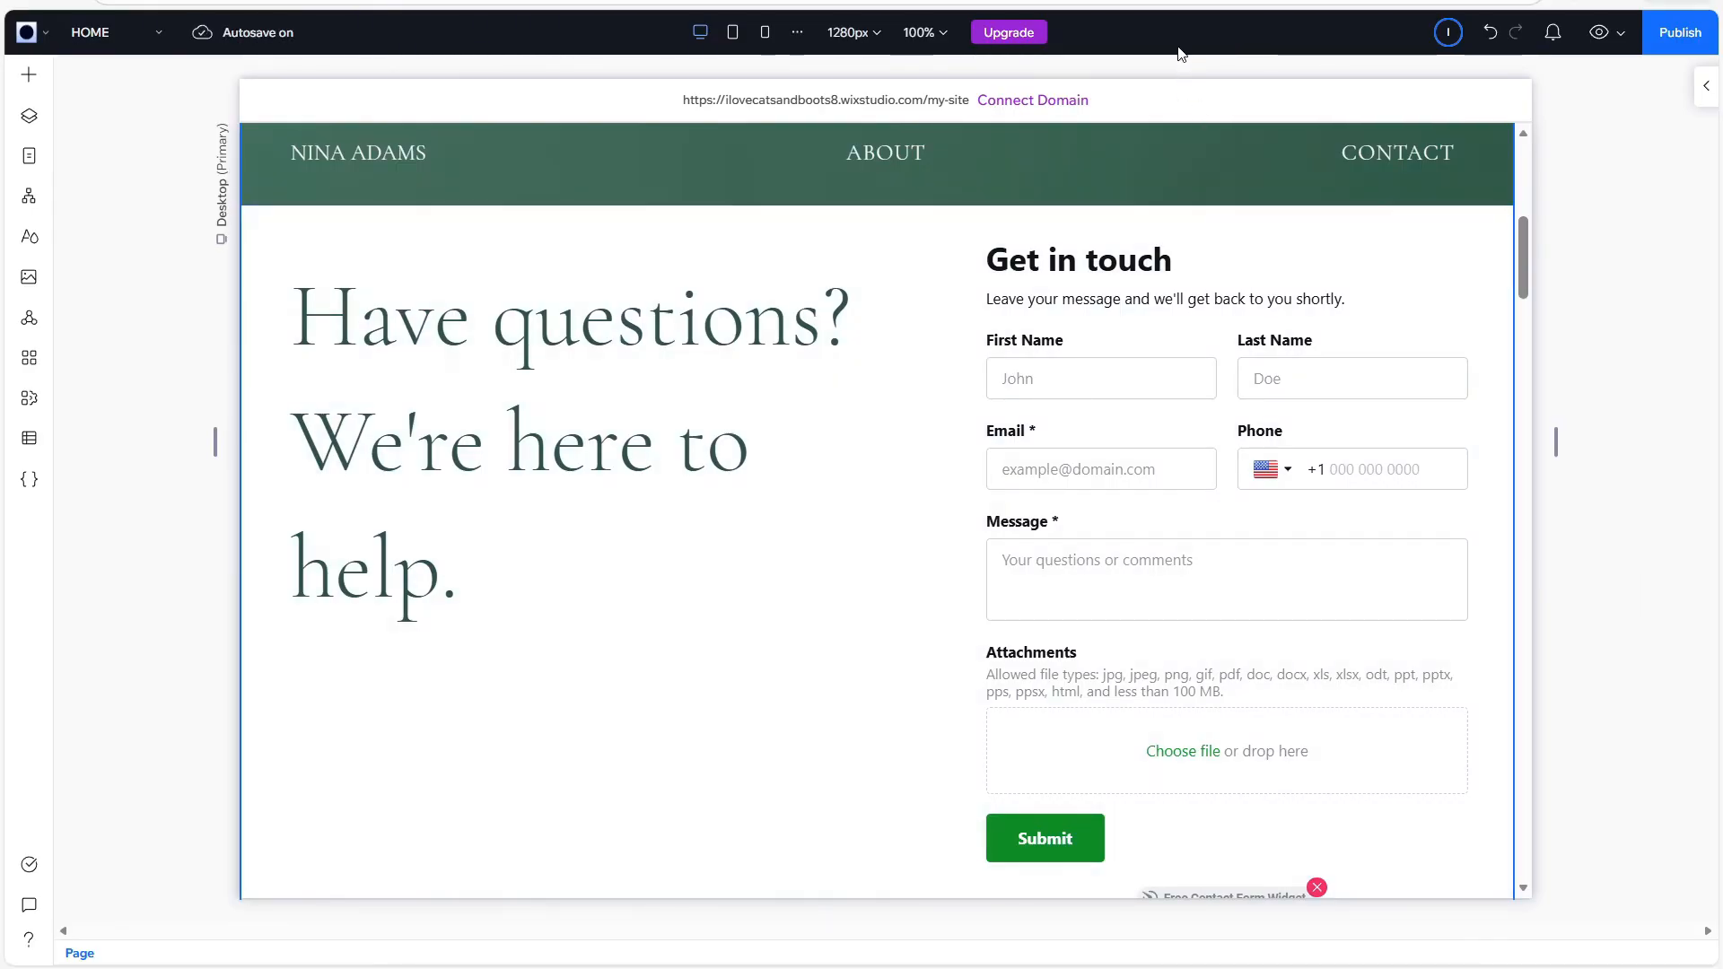
{"action": "left_click", "coordinate": [1598, 33]}
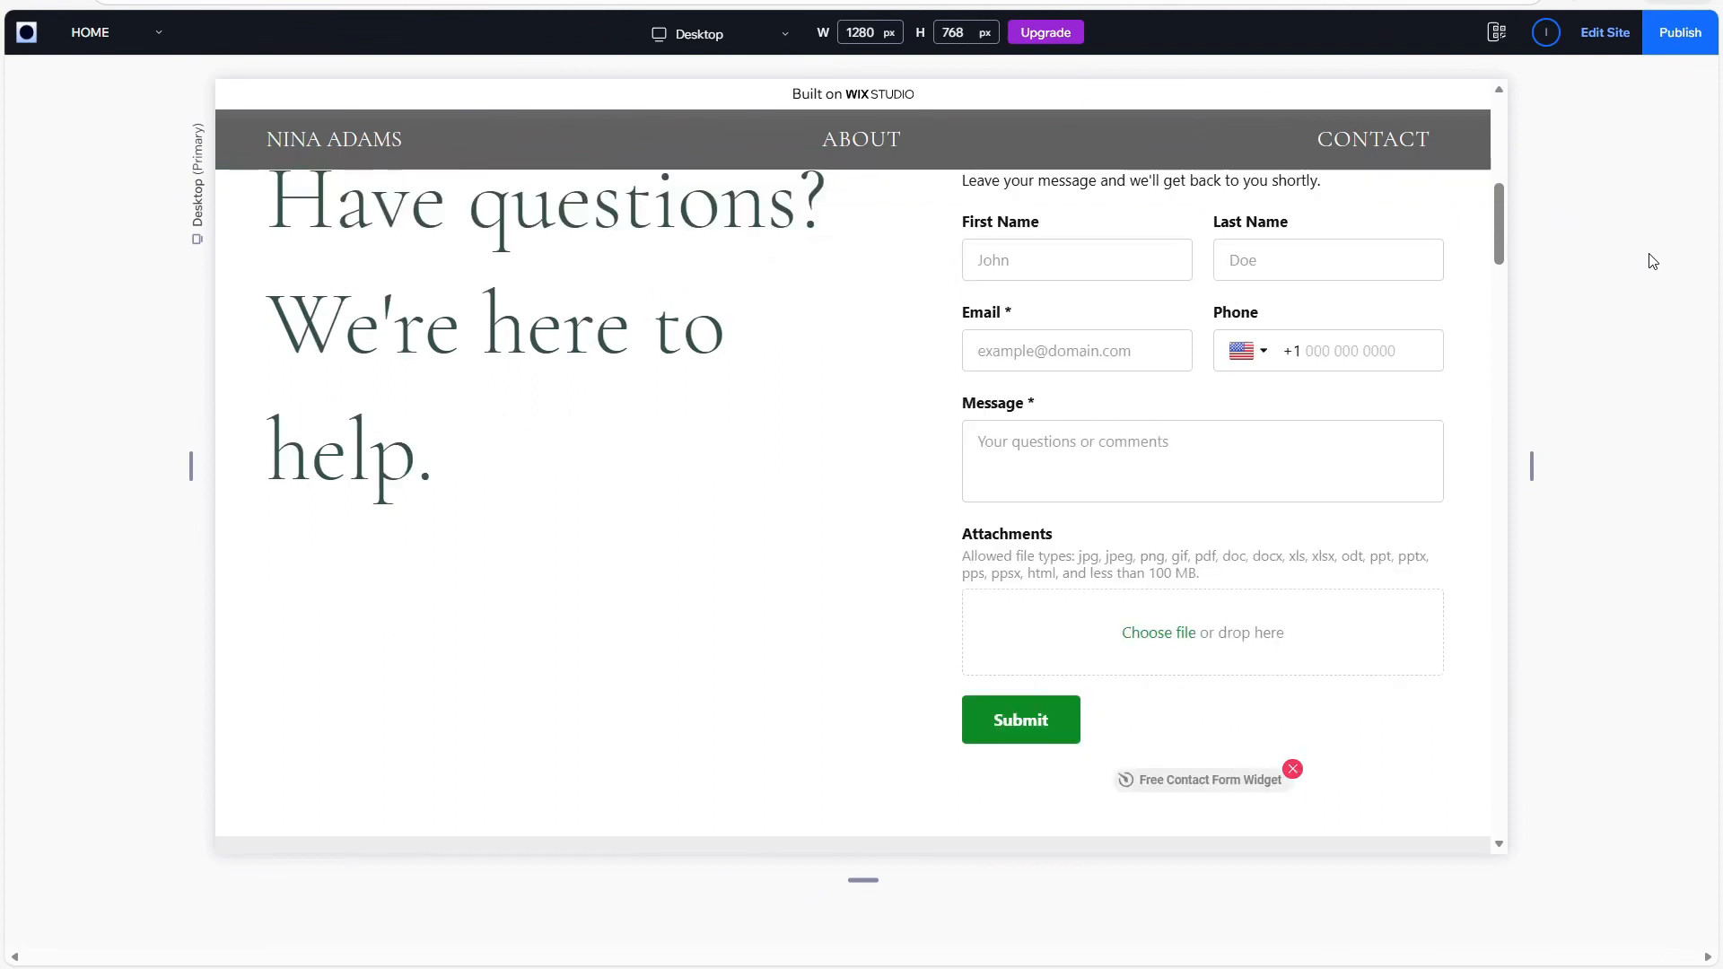
{"action": "left_click", "coordinate": [1383, 458]}
{"action": "type", "text": "hello!"}
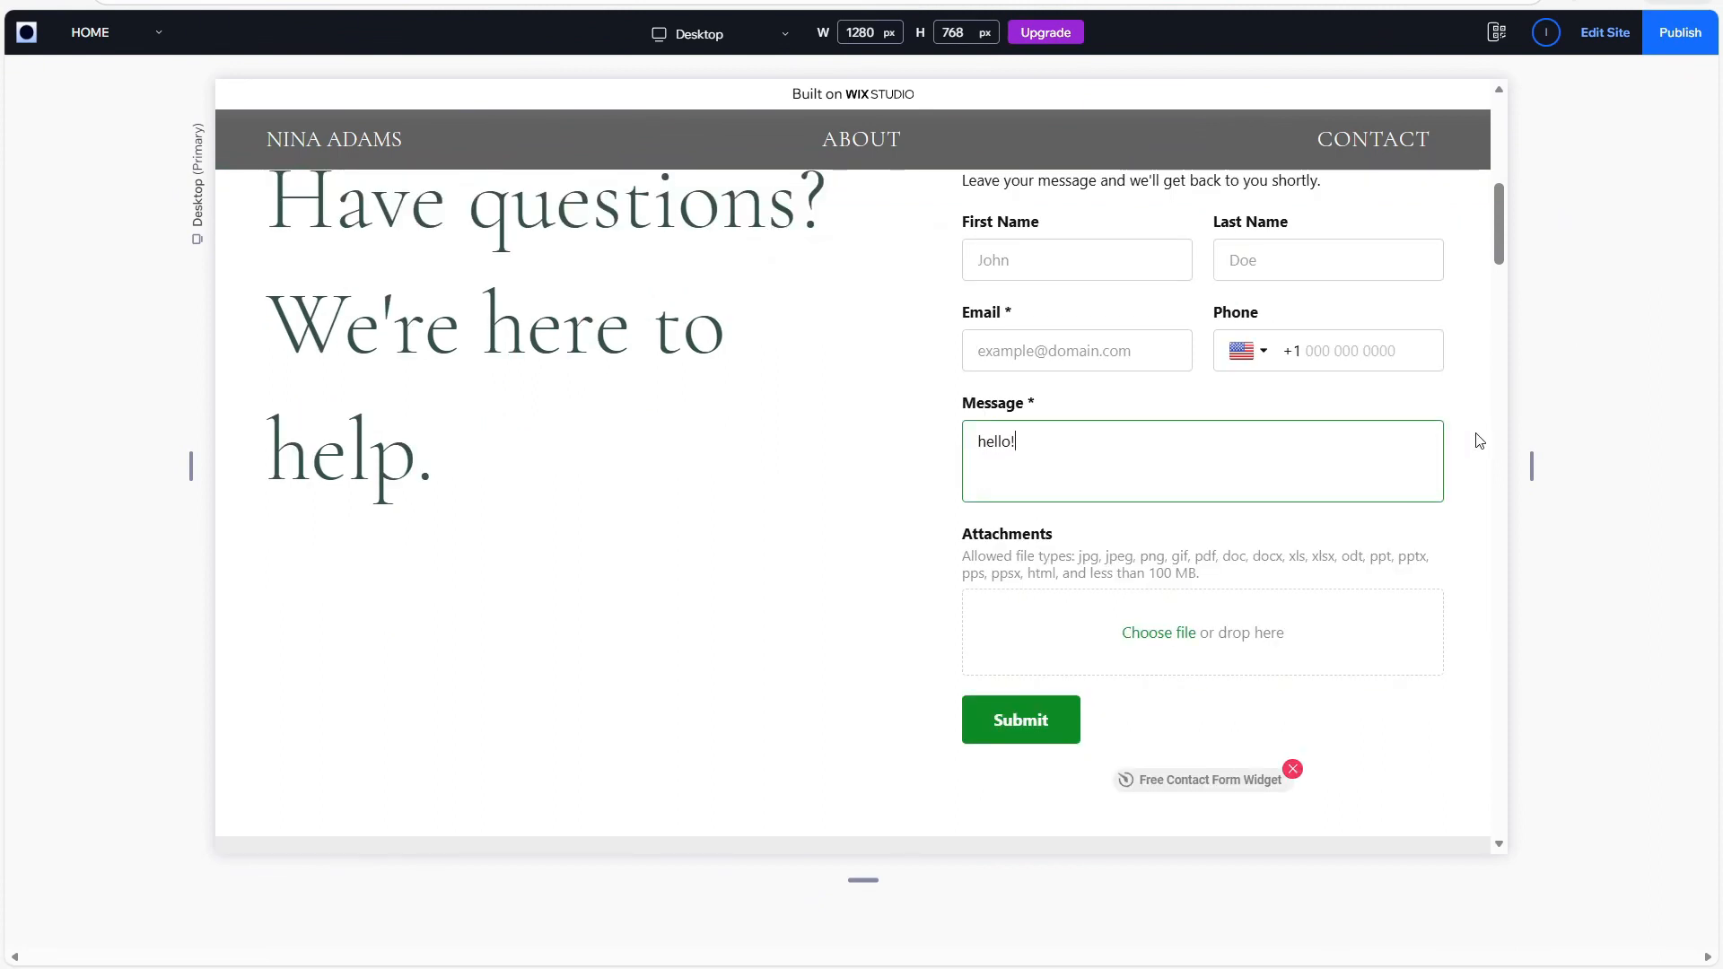
{"action": "left_click", "coordinate": [1639, 433]}
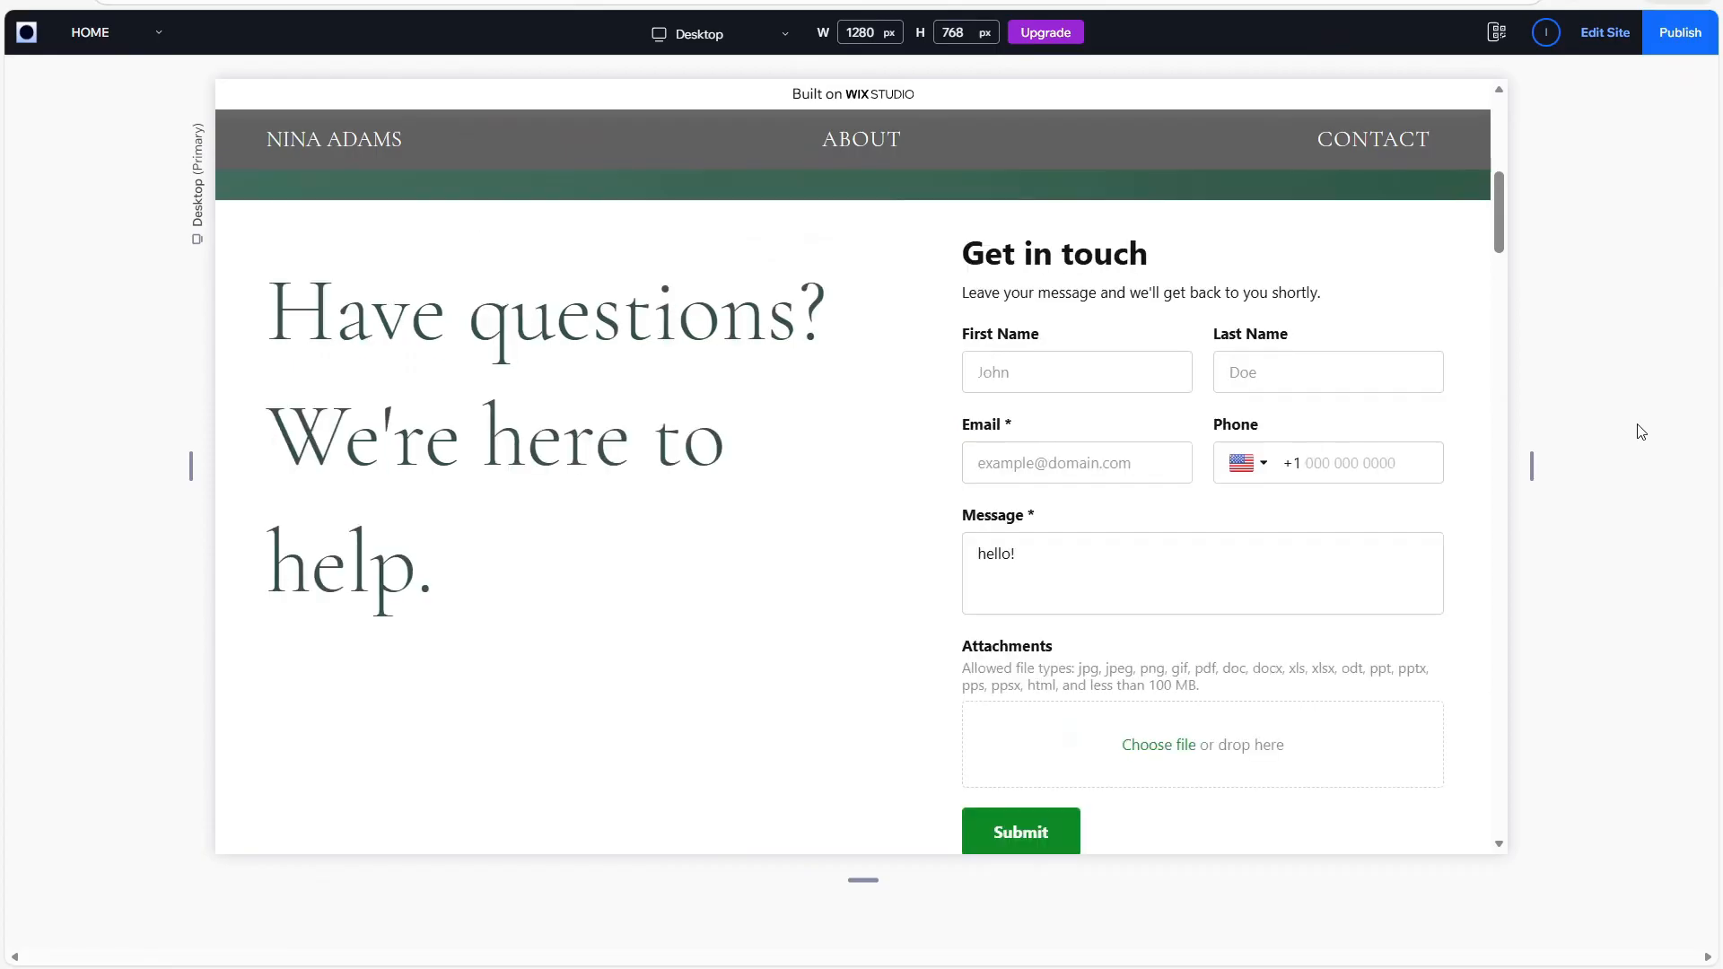